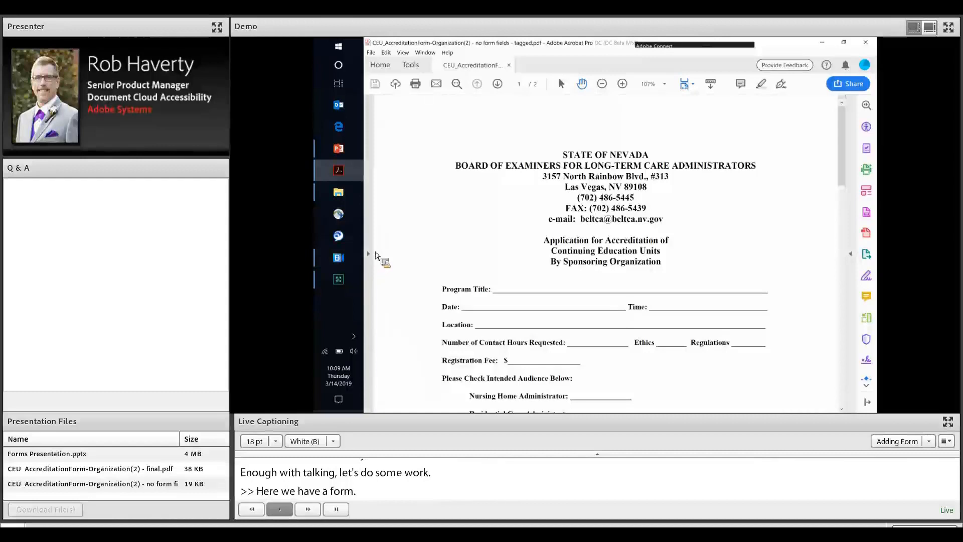
Open the document's tag tree, examine the tags from the H1 heading through the Location paragraph, and close the tree
click(369, 256)
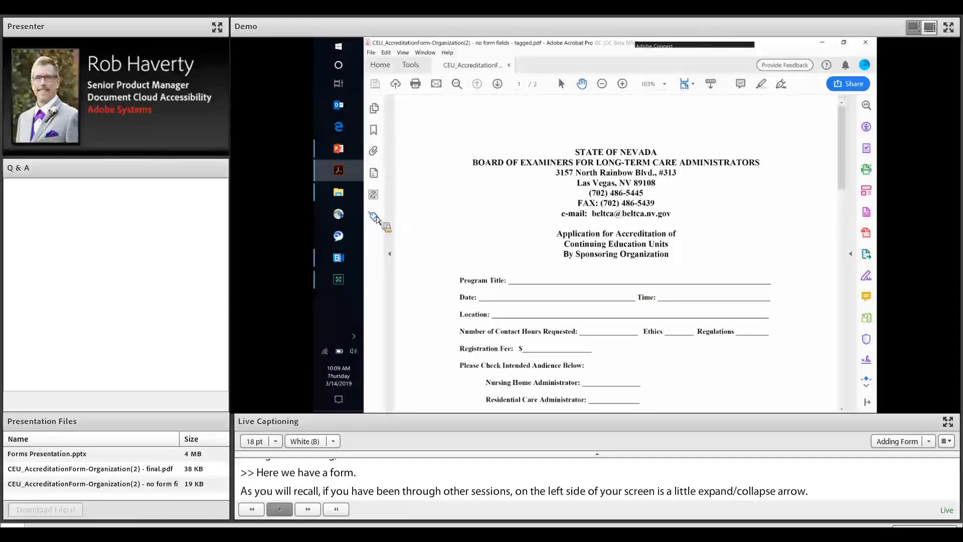
click(373, 216)
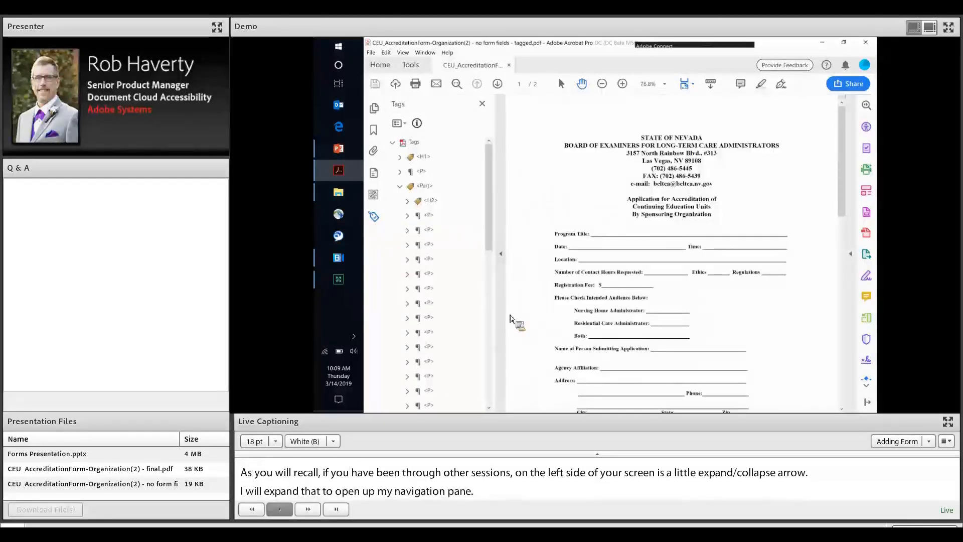
click(424, 158)
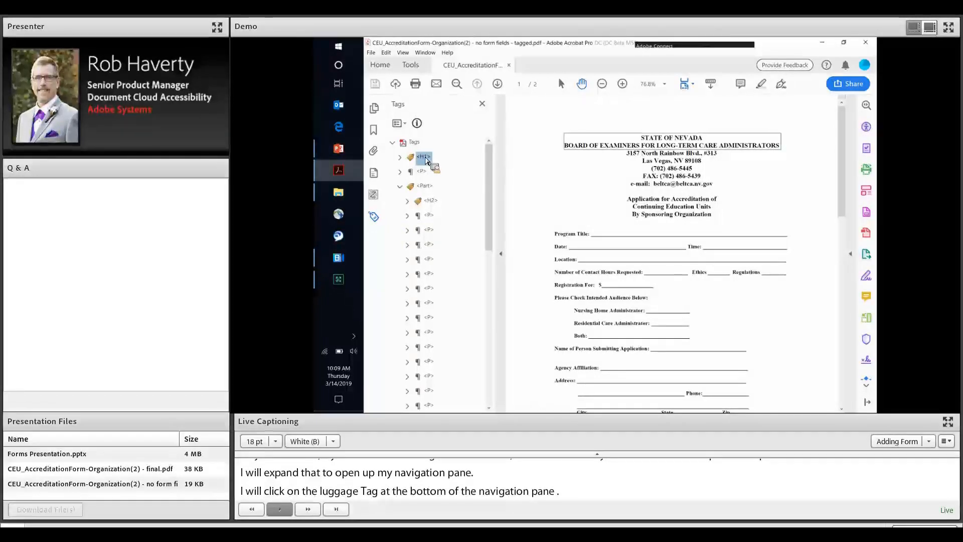
key(Down)
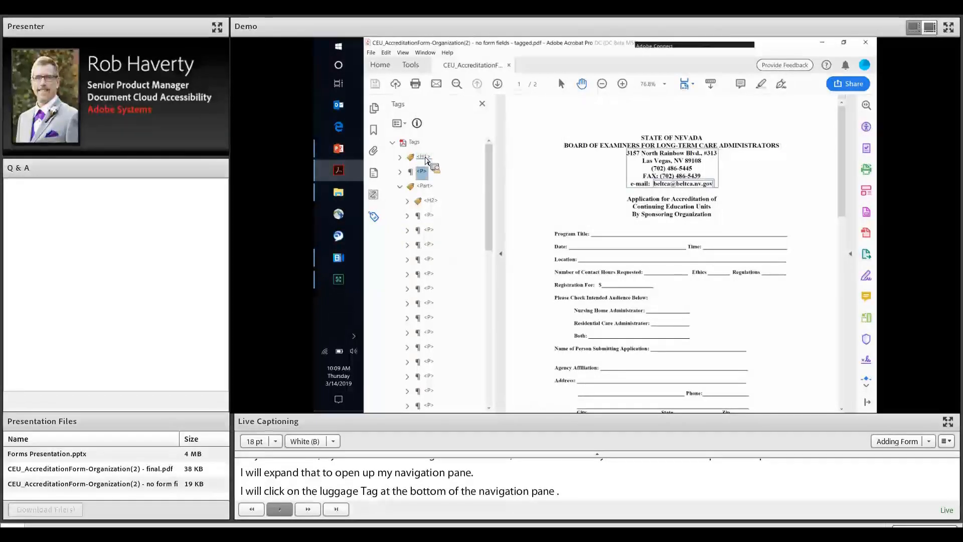
key(Down)
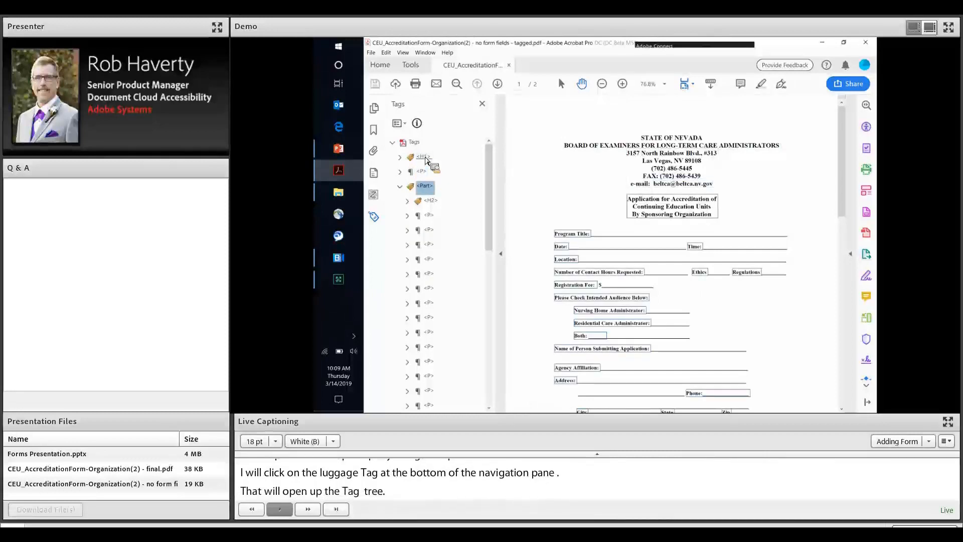
key(Down)
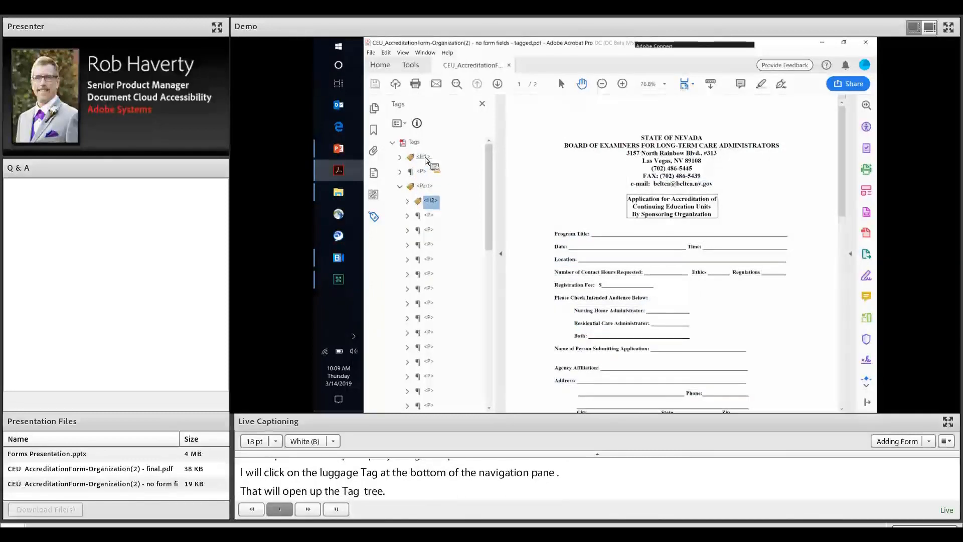
key(Down)
key(Down)
key(Down)
key(Down)
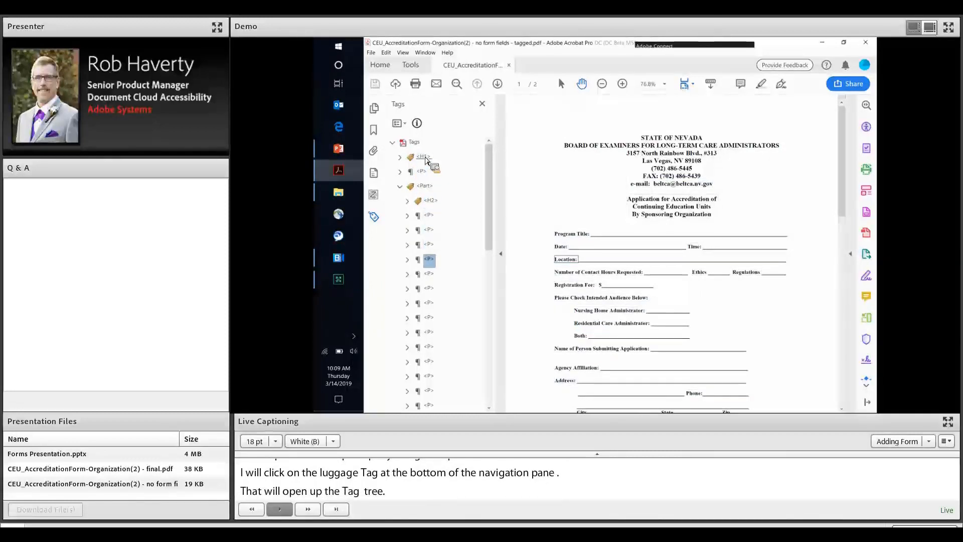
key(Up)
key(Up)
key(Up)
key(Up)
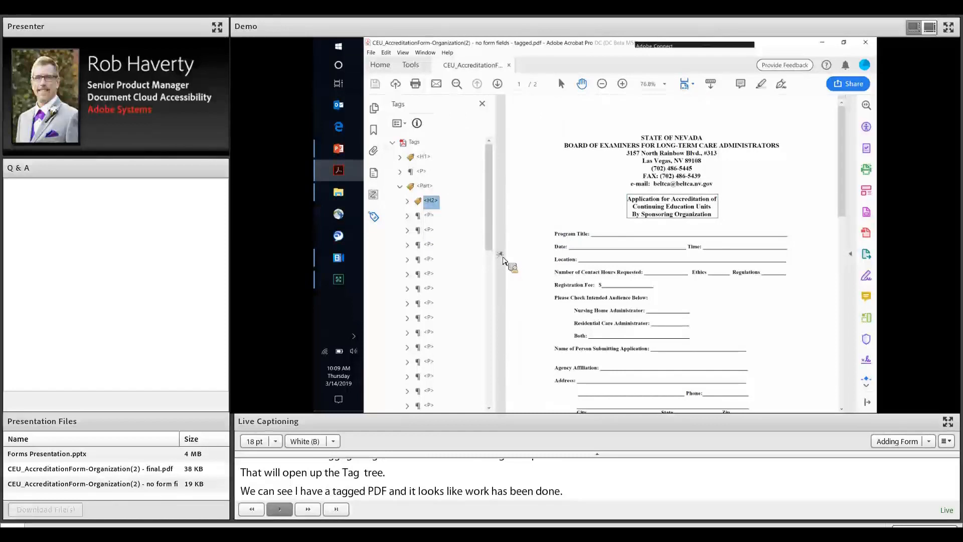
click(502, 257)
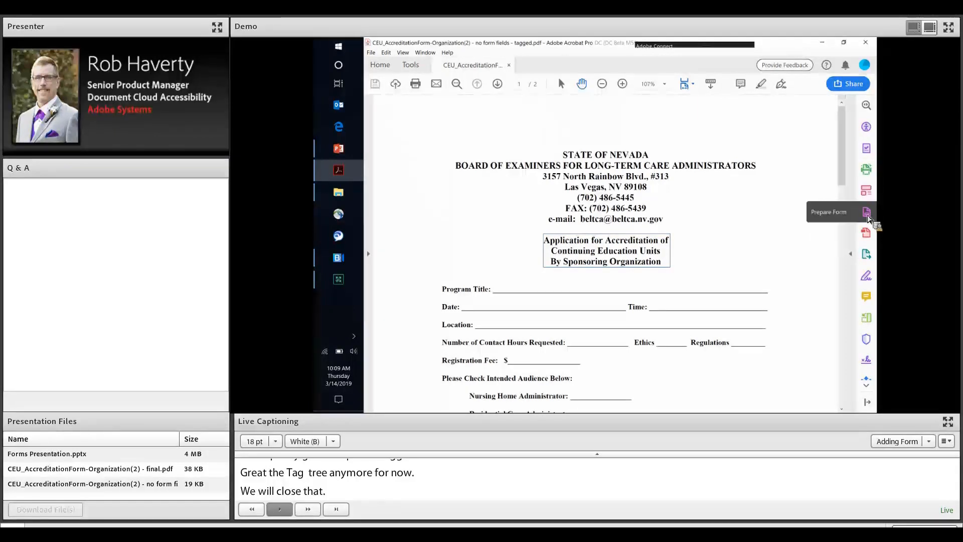
Start Prepare Form on the current document with automatic field detection, after checking that option in the Forms preferences
click(851, 255)
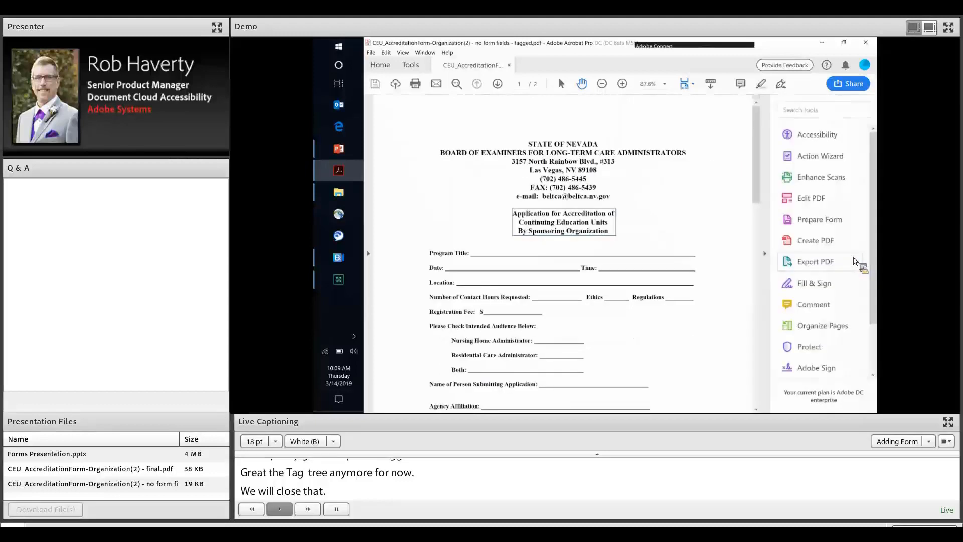
click(813, 225)
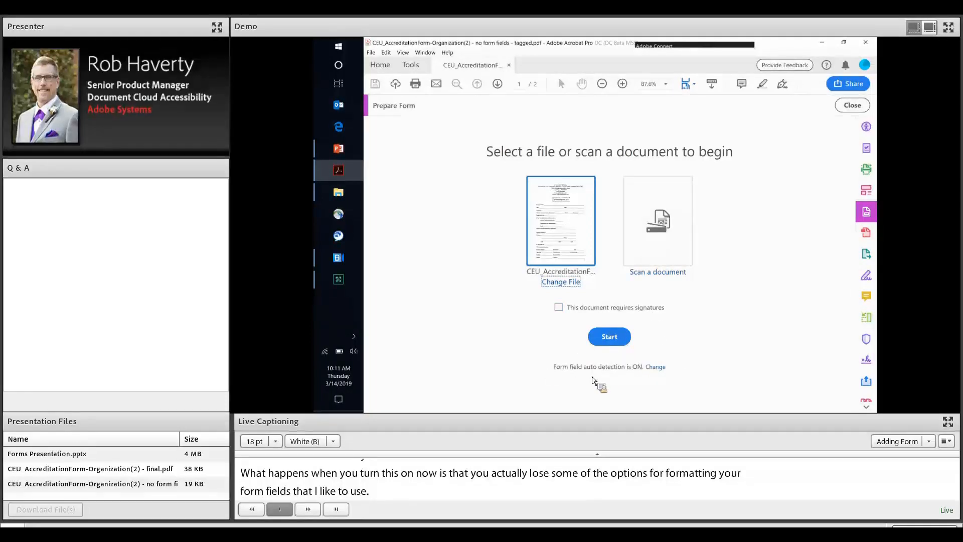
click(655, 367)
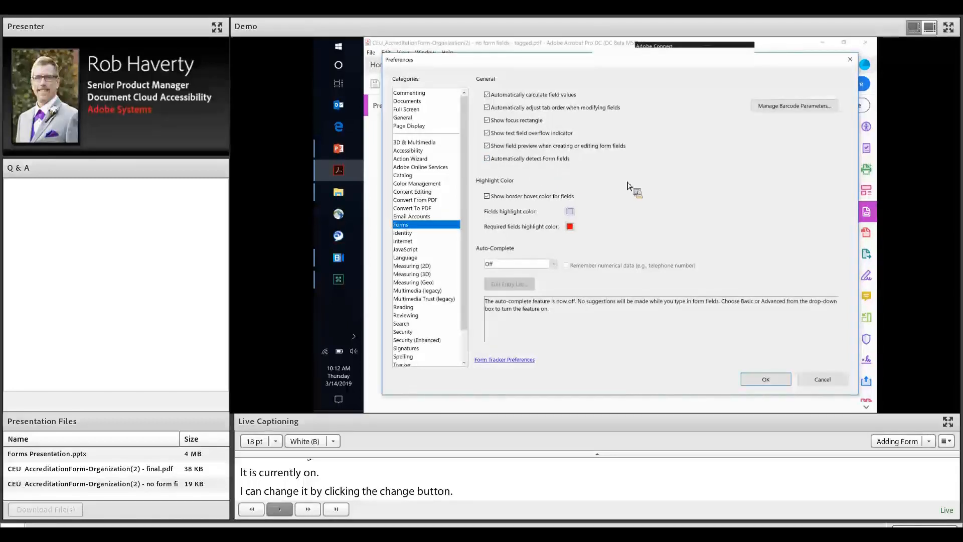
click(822, 380)
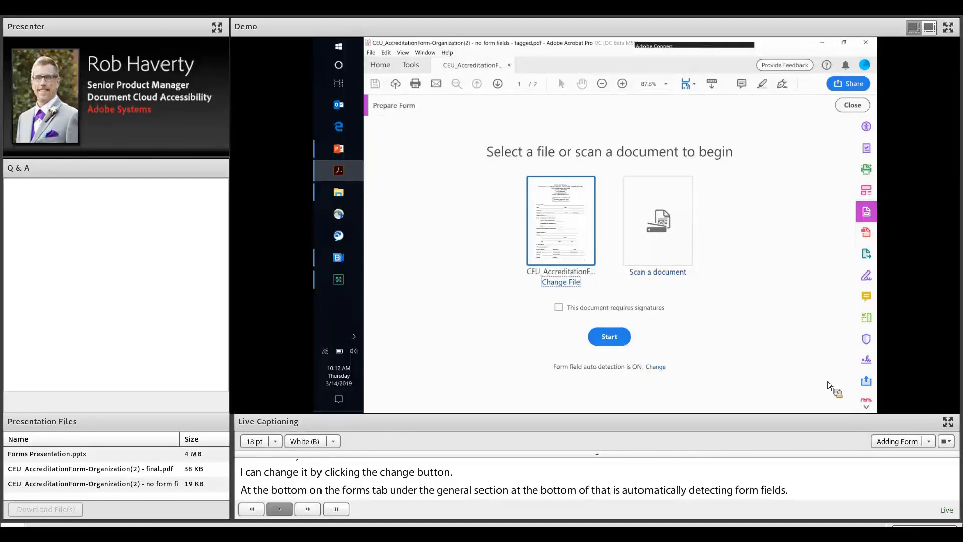
click(614, 343)
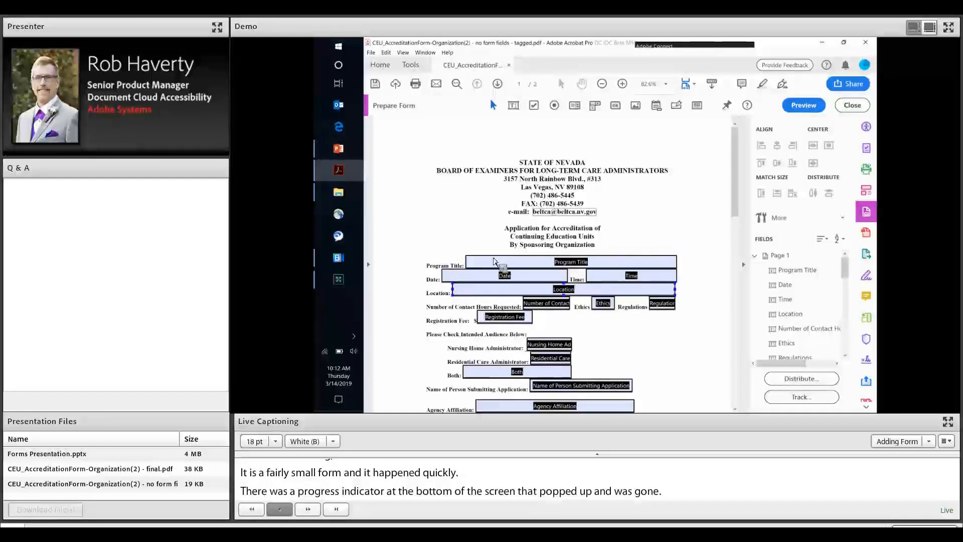
Select the Program Title, Date and Time fields in turn to inspect the detected form fields, and clear the selection
click(581, 264)
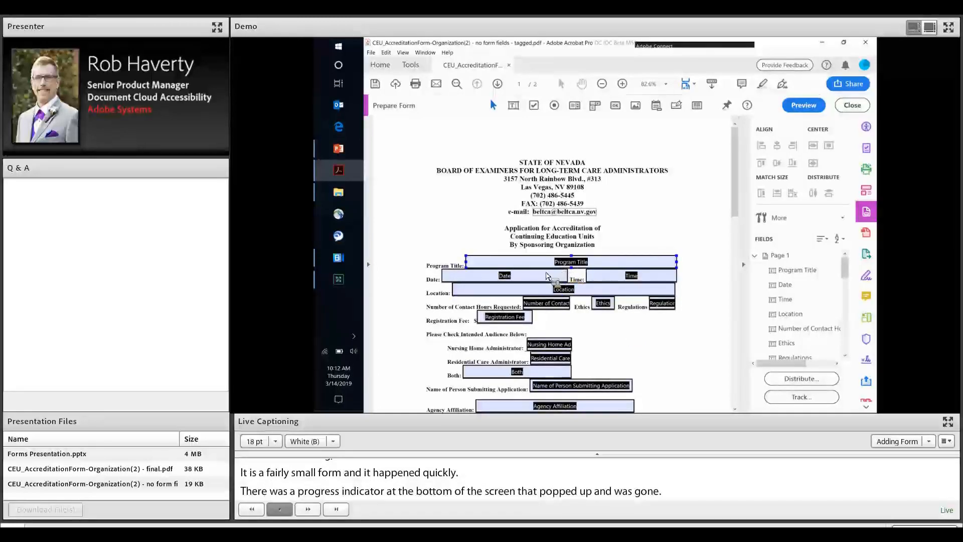
click(507, 277)
click(637, 278)
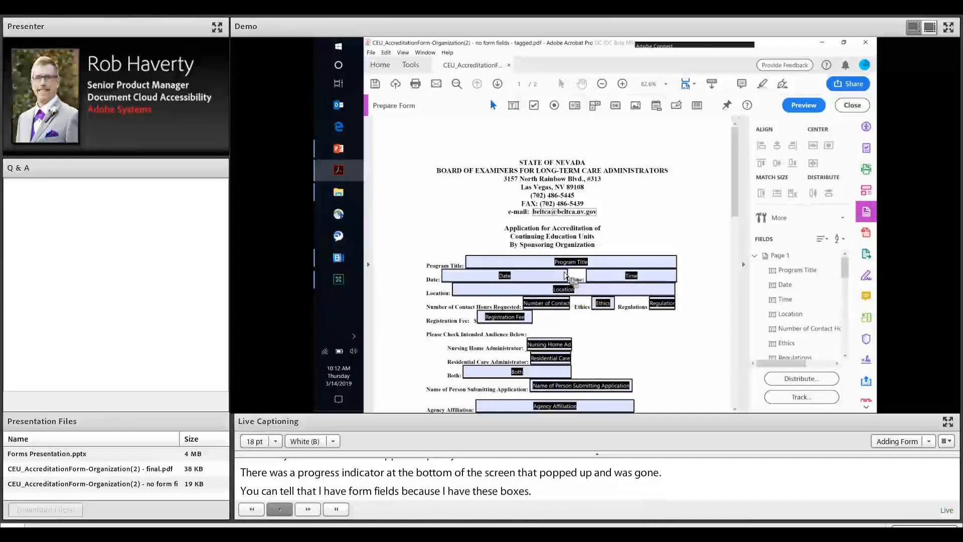
click(568, 272)
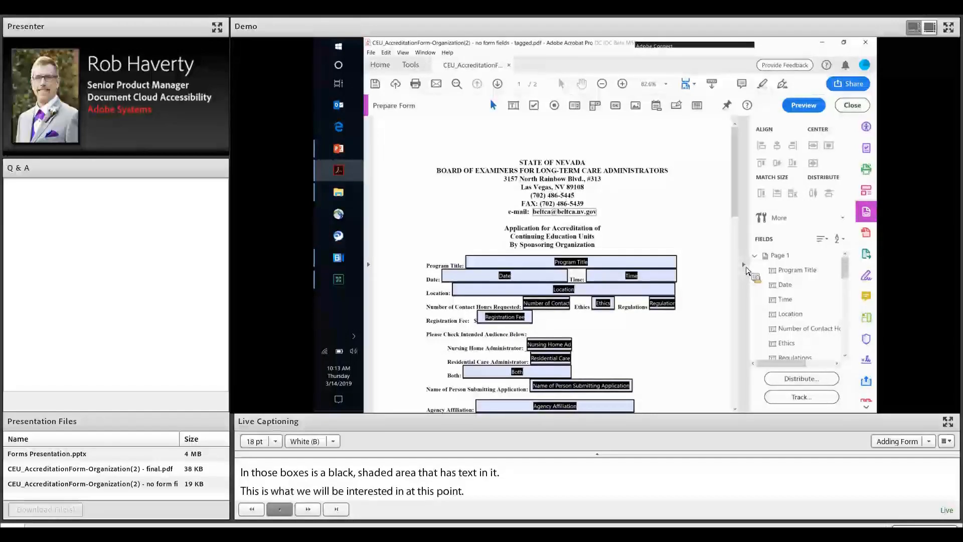
Hide the pane with the alignment tools and field list to enlarge the form and bring its fields into view
click(744, 265)
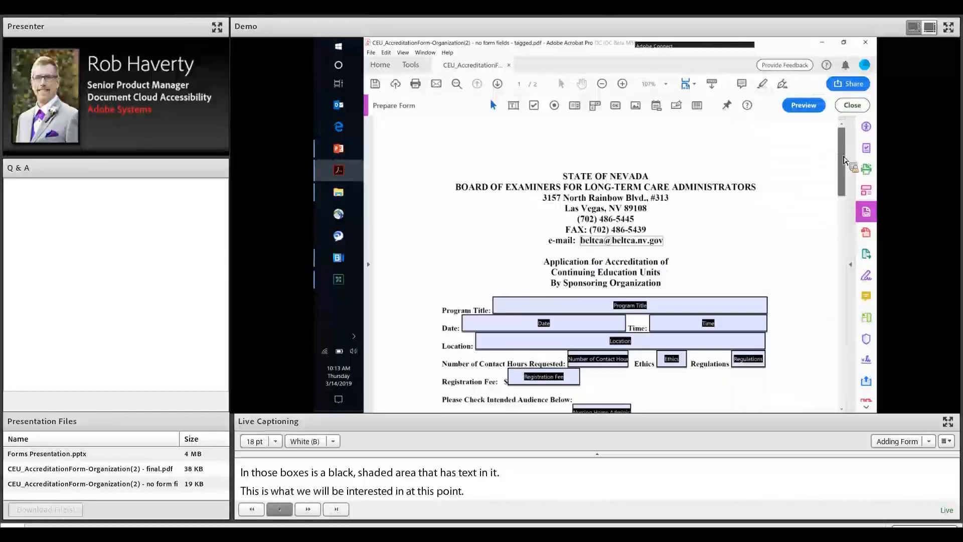
drag(843, 160, 846, 191)
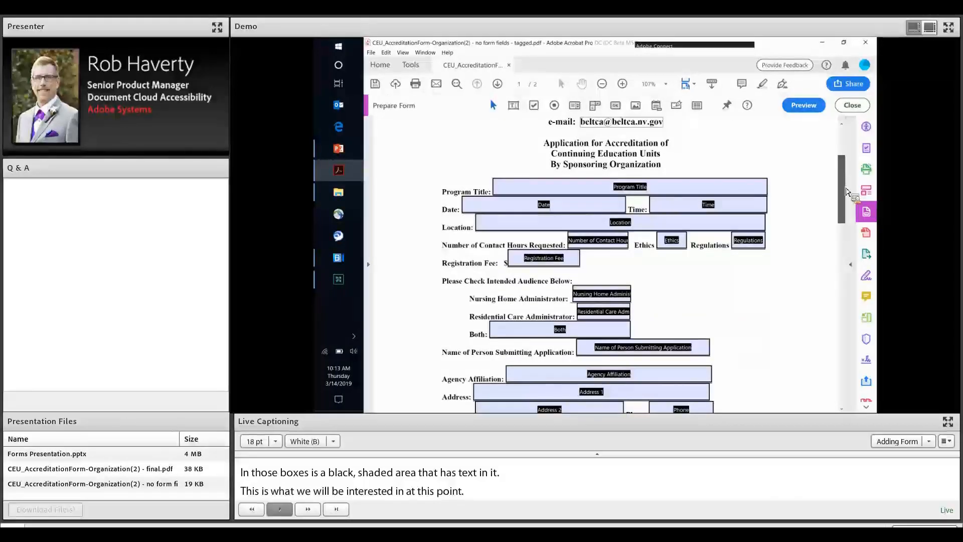
scroll(846, 192, down, 1)
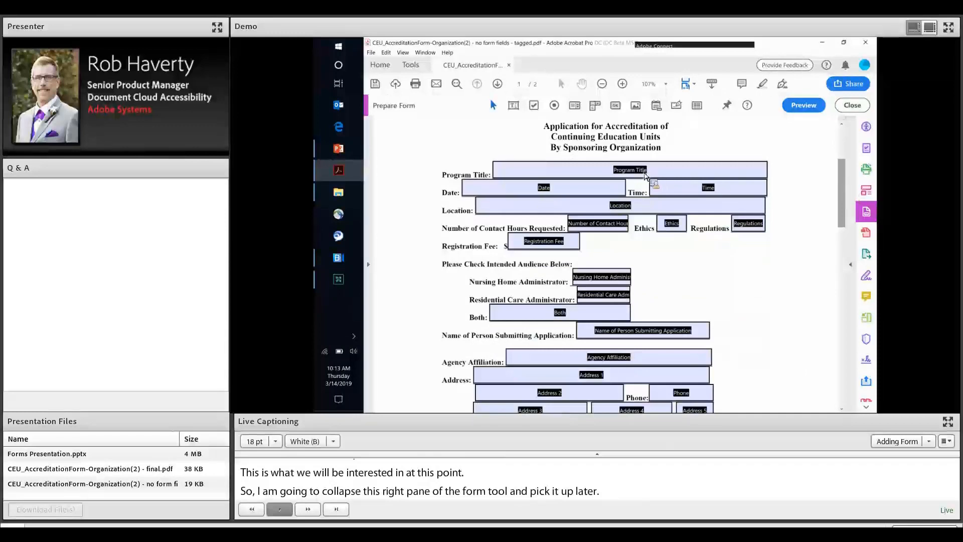
Open the Program Title text field's properties to examine its name and tooltip, keeping the dialog clear of the field
click(621, 175)
click(622, 175)
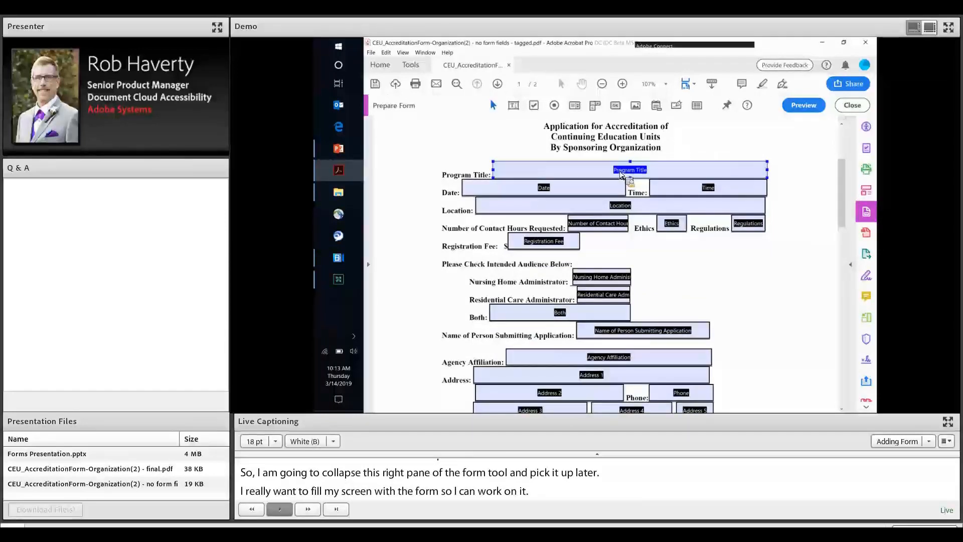
click(733, 150)
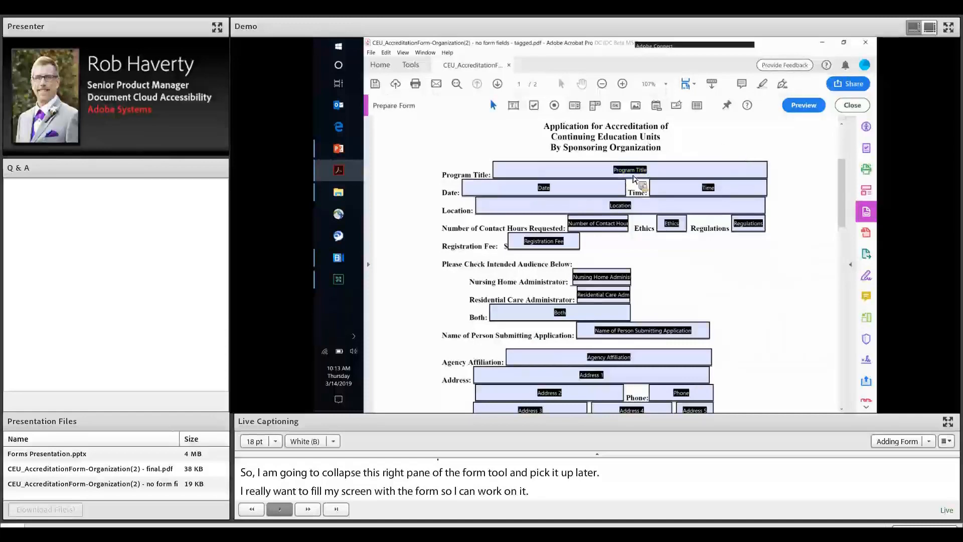
click(611, 175)
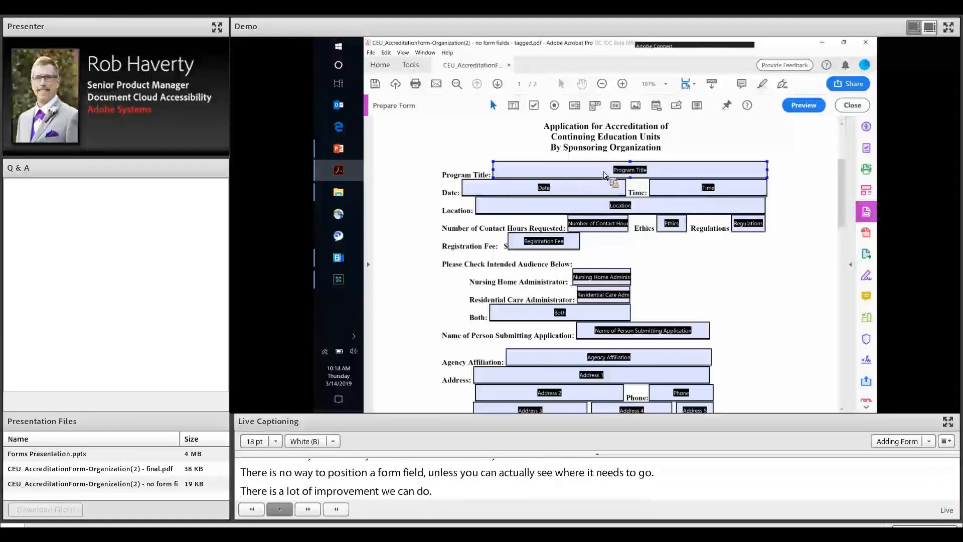
click(605, 175)
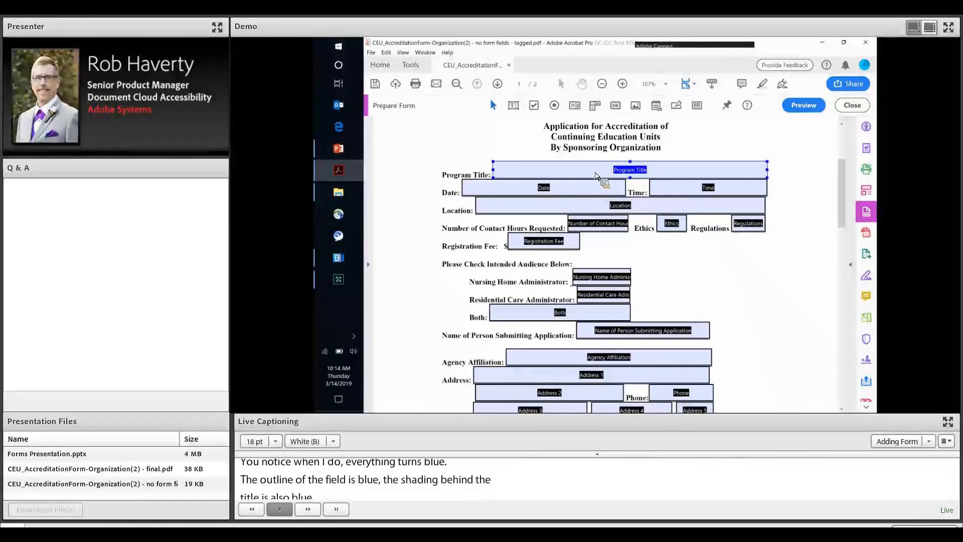
right_click(595, 176)
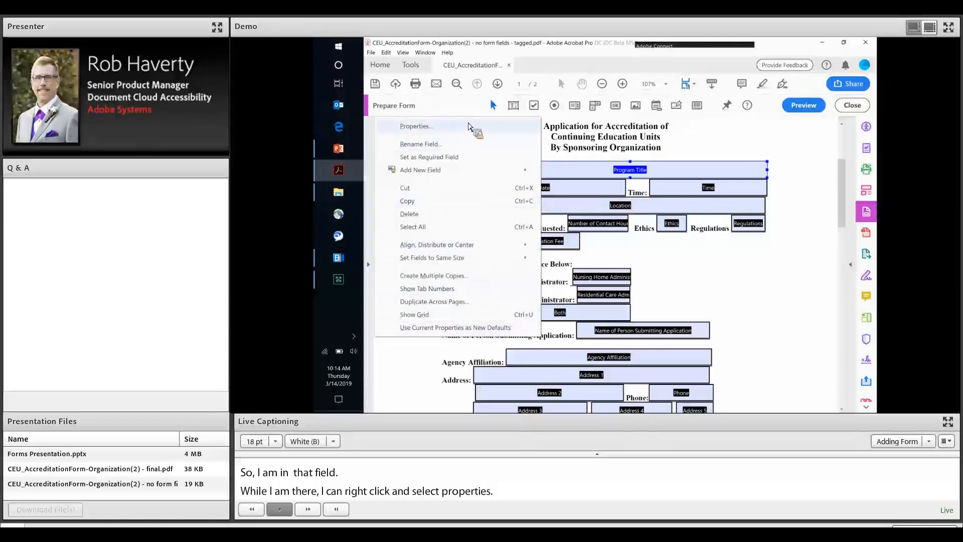
click(442, 130)
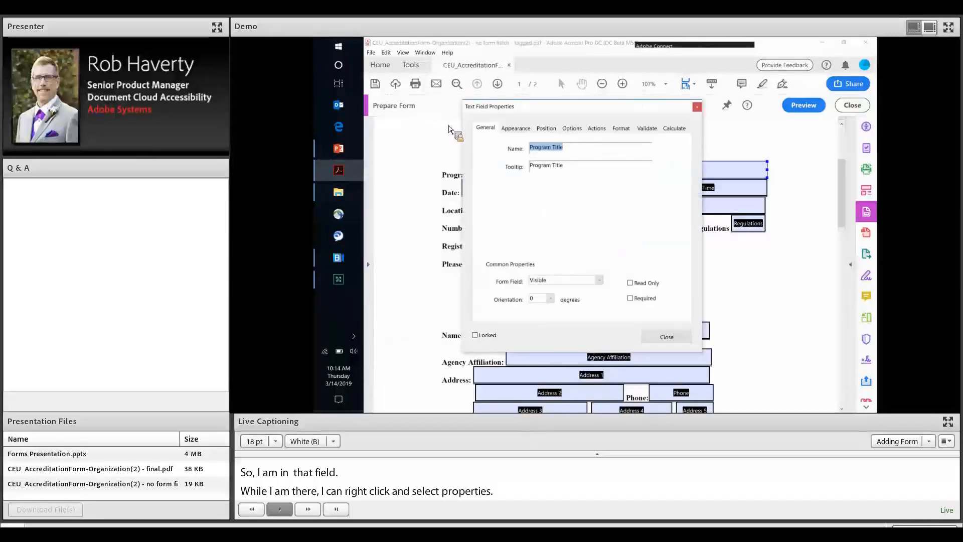
drag(577, 108, 680, 192)
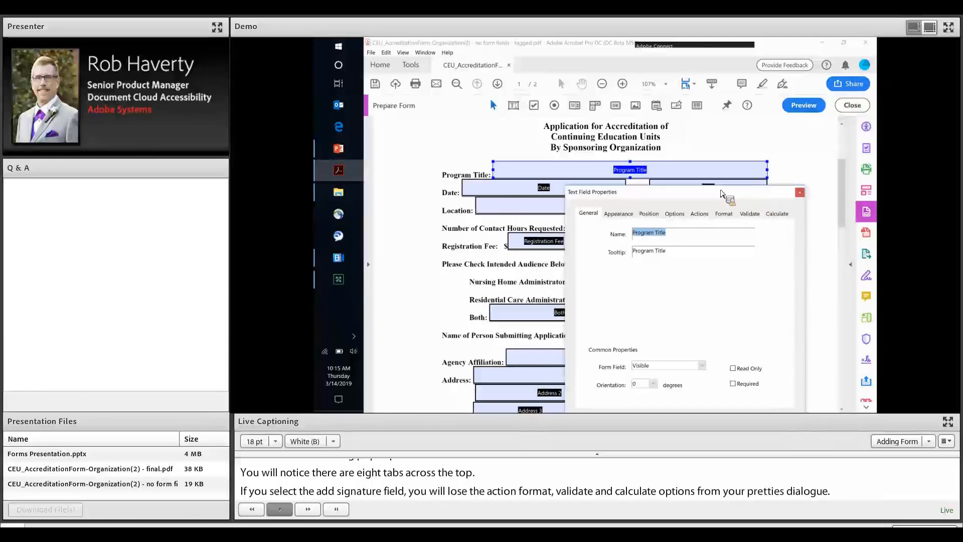
drag(684, 197, 719, 269)
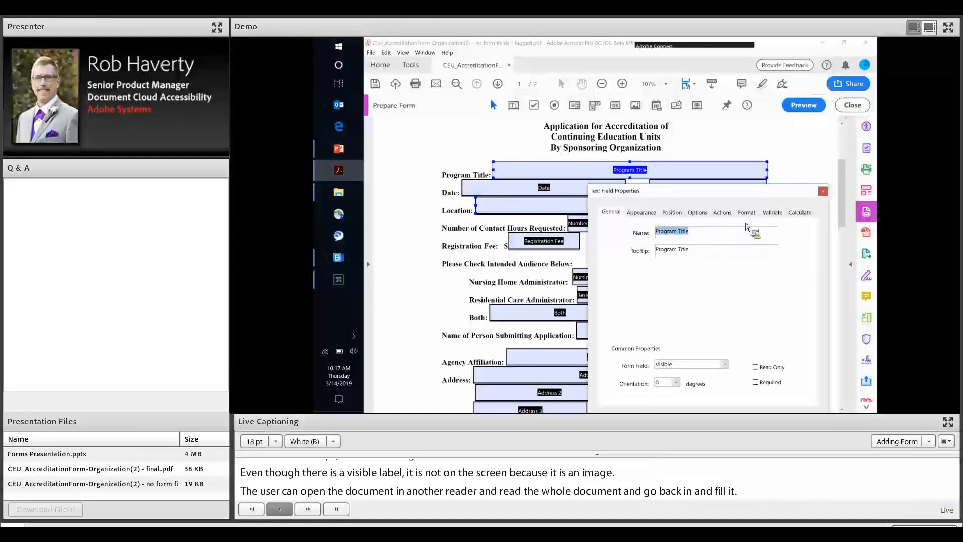
drag(701, 198, 707, 220)
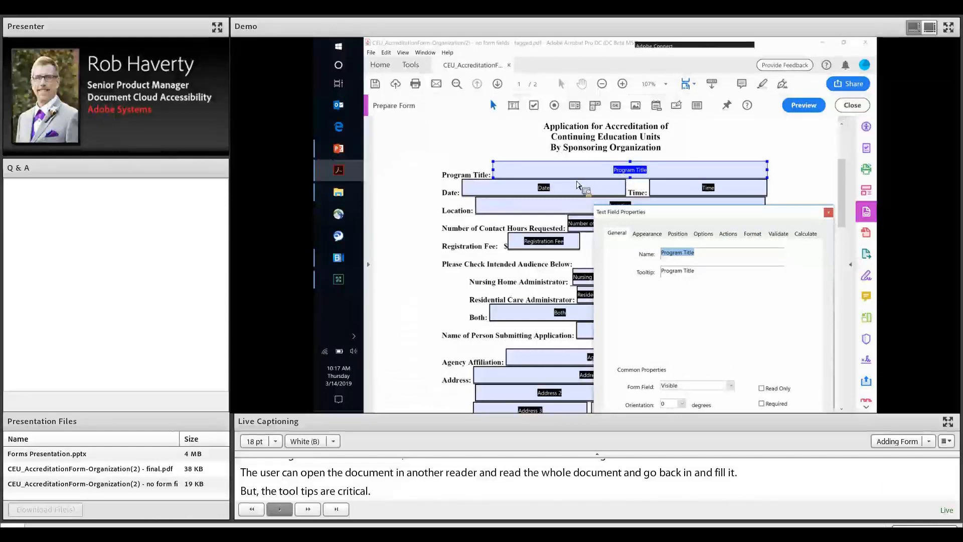
Switch the open properties dialog to the Date field to view its name and tooltip, and close the dialog
click(548, 191)
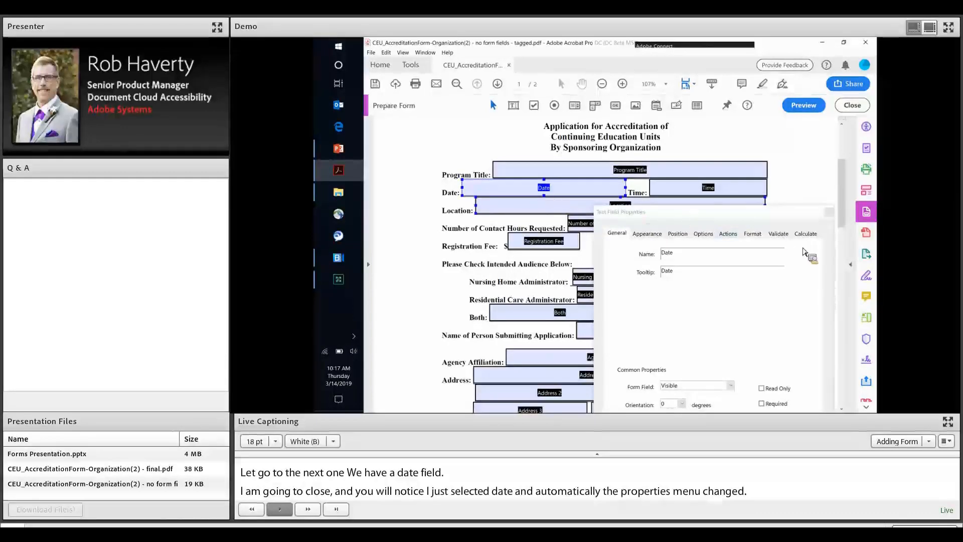
click(831, 214)
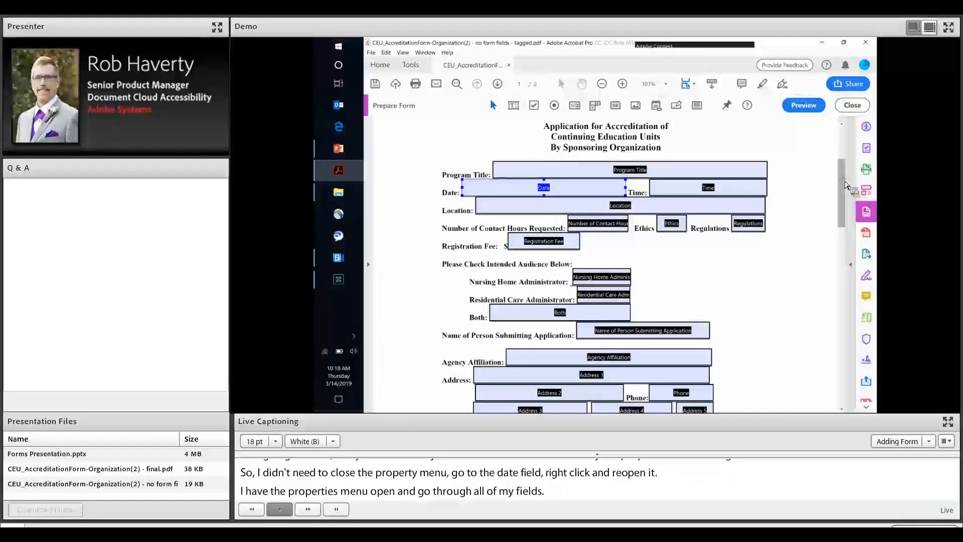
Look over the field names down the first page and show the pane with the field list again
scroll(847, 192, down, 1)
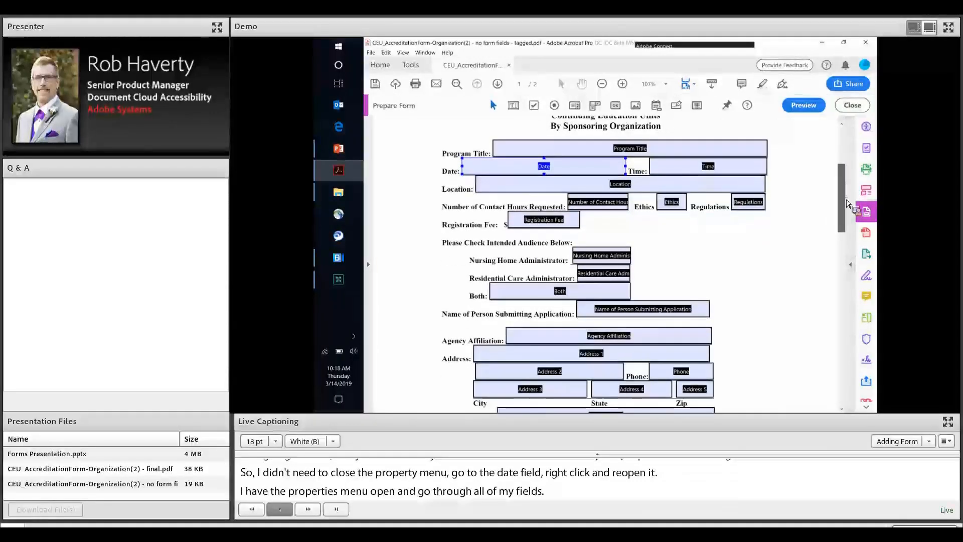
scroll(847, 204, down, 3)
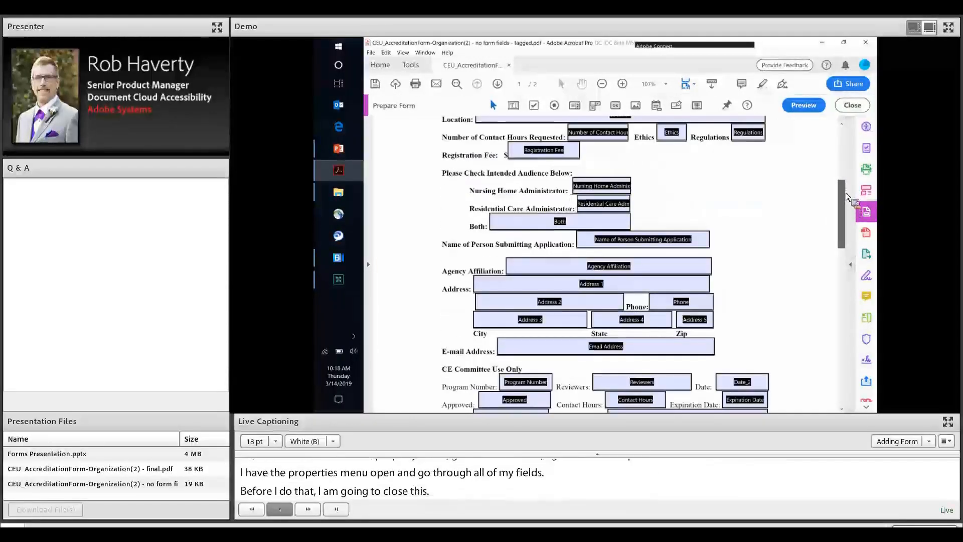
scroll(846, 192, up, 3)
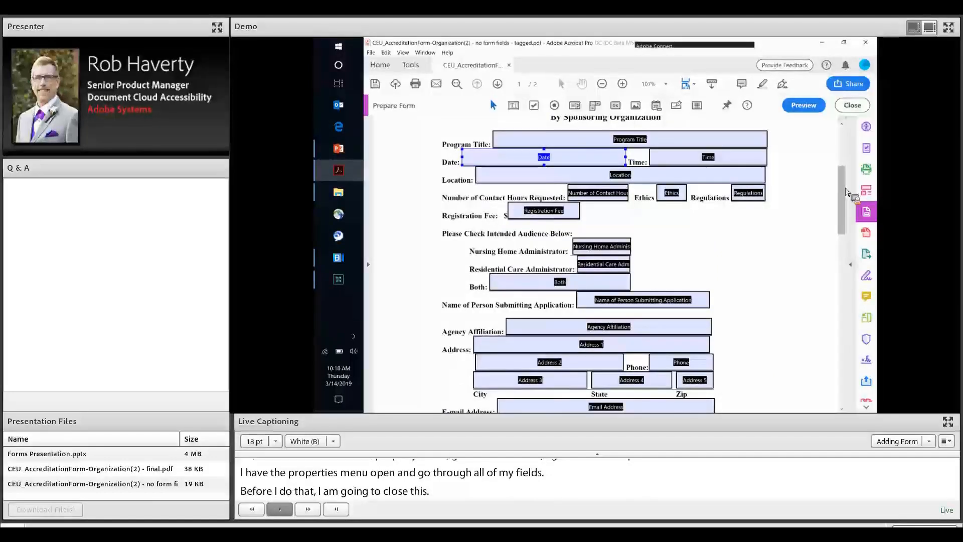
click(851, 264)
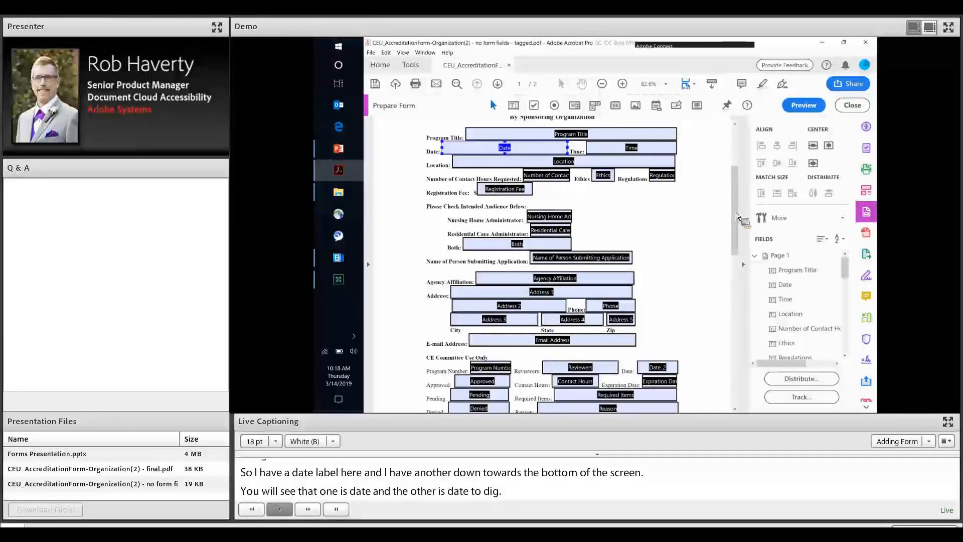
Open the properties of the Date field near the top of page 1 and move the dialog clear of the field
scroll(738, 191, up, 4)
scroll(740, 198, down, 1)
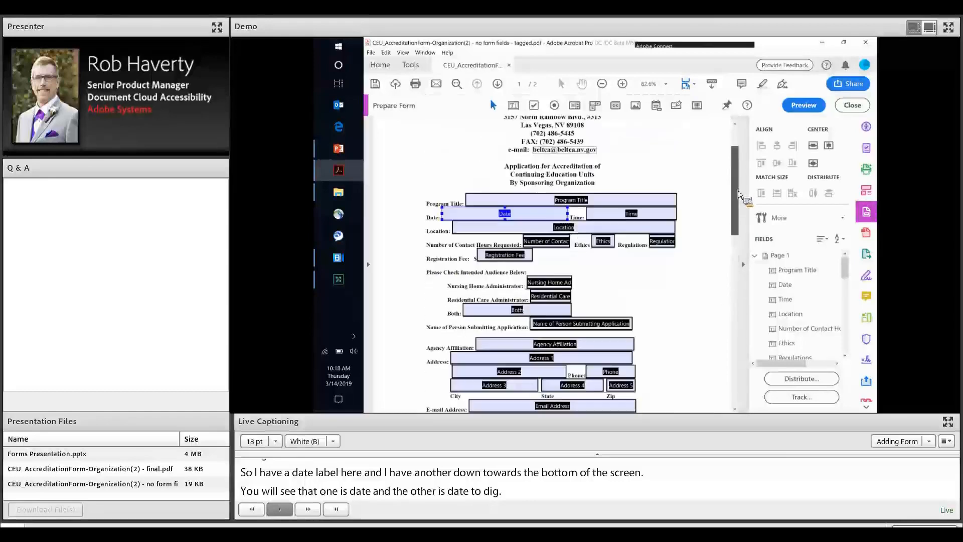
scroll(504, 196, down, 1)
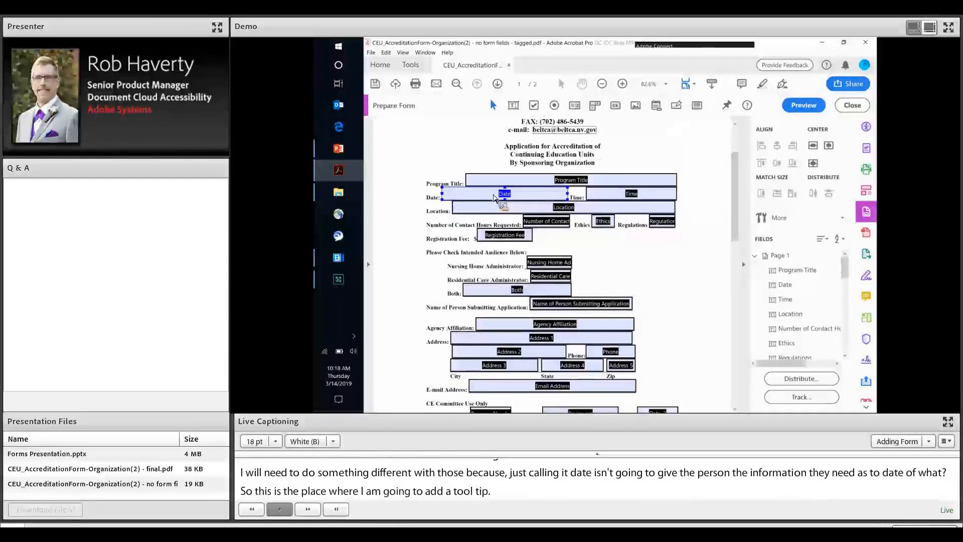
right_click(494, 197)
click(448, 128)
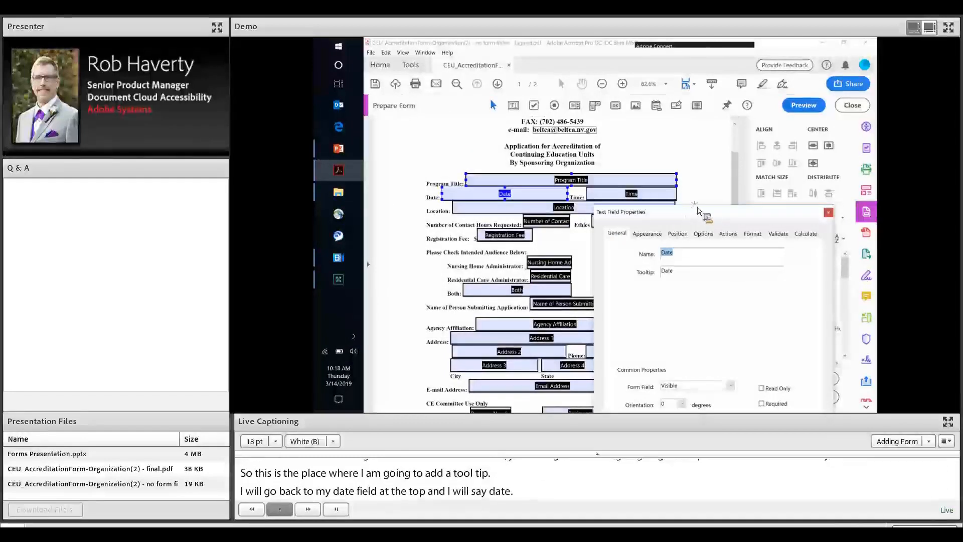
drag(691, 218, 689, 137)
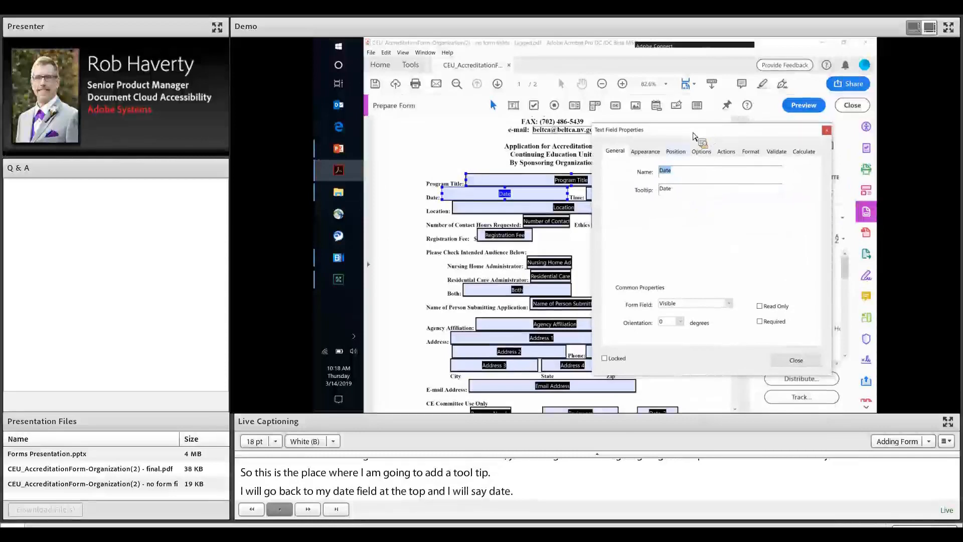
drag(692, 130, 603, 178)
drag(717, 138, 717, 134)
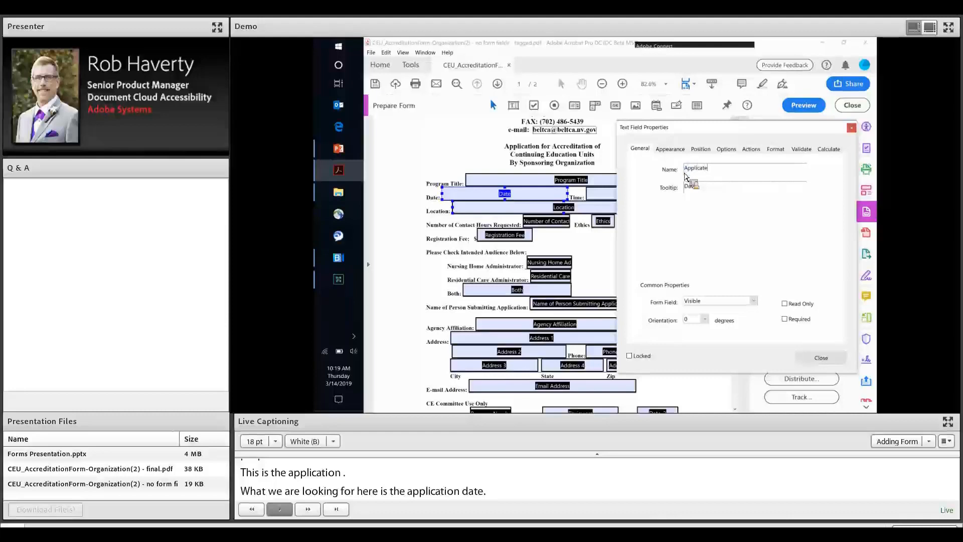
Change the Date field's name to "Applicate Date"
text(e)
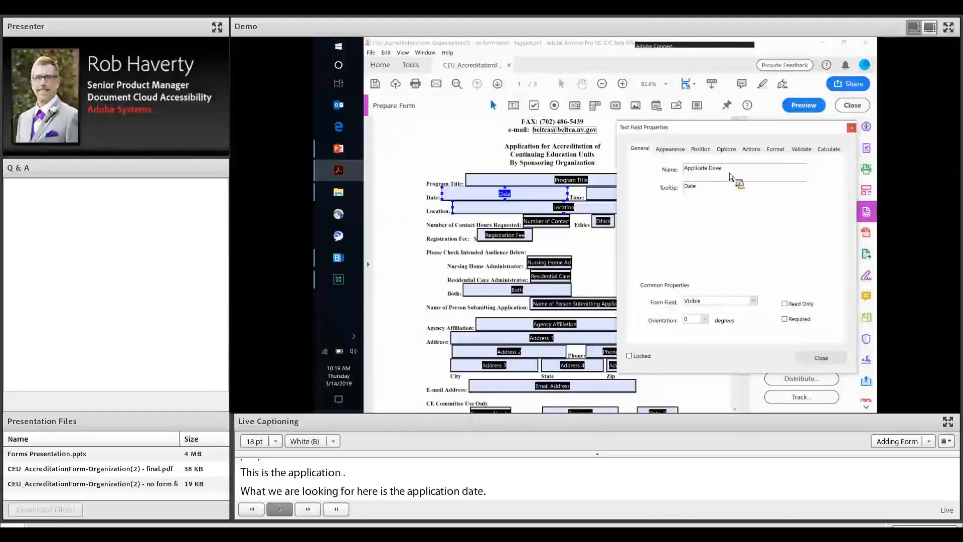
key(BackSpace)
key(BackSpace)
text(te)
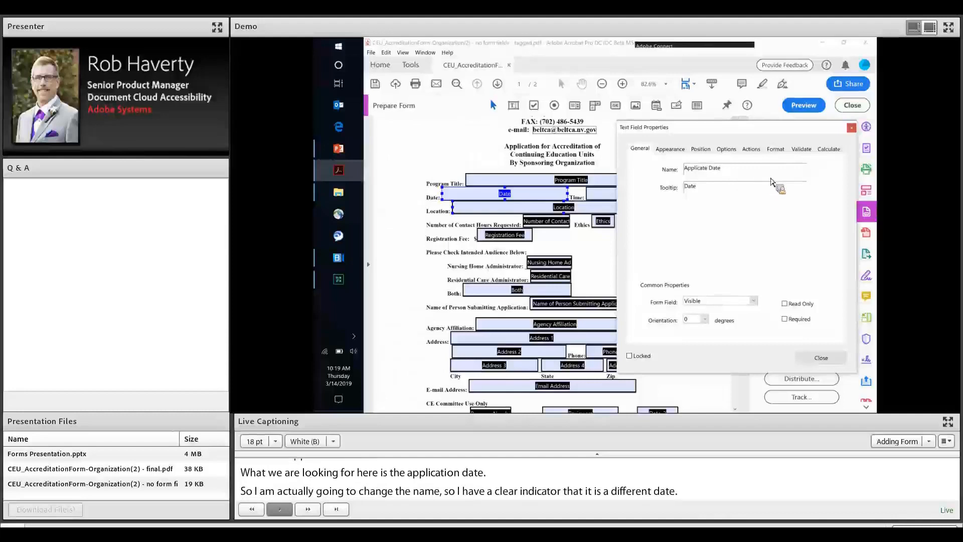
Set the date field's tooltip to "Appplication Date" and correct its name to "Application Date"
drag(683, 189, 704, 190)
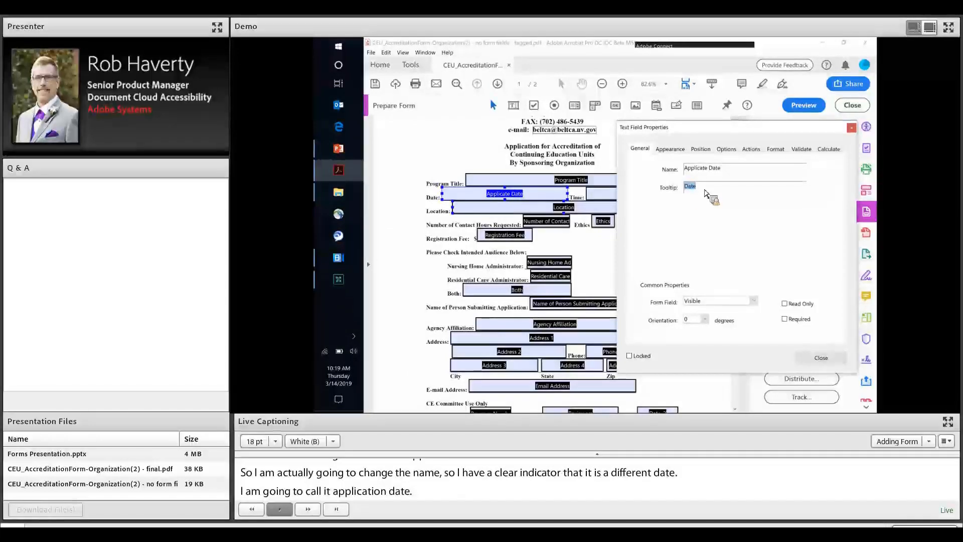
text(Appplication)
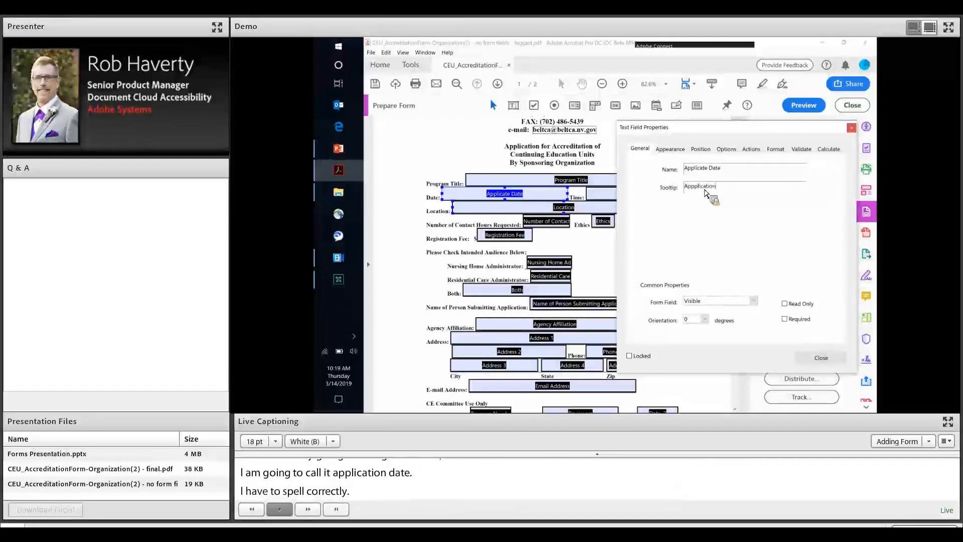
text( DAve)
key(BackSpace)
key(BackSpace)
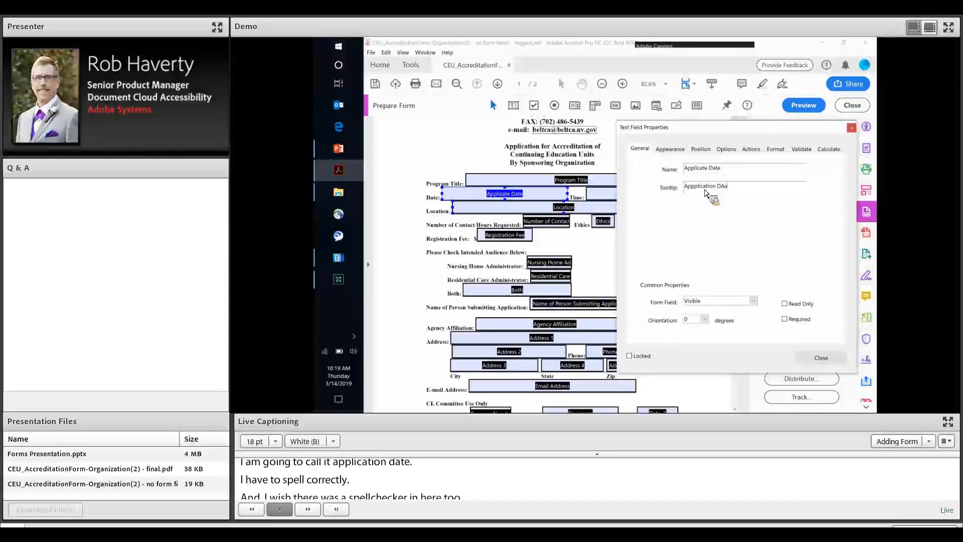
text(a)
text(ate)
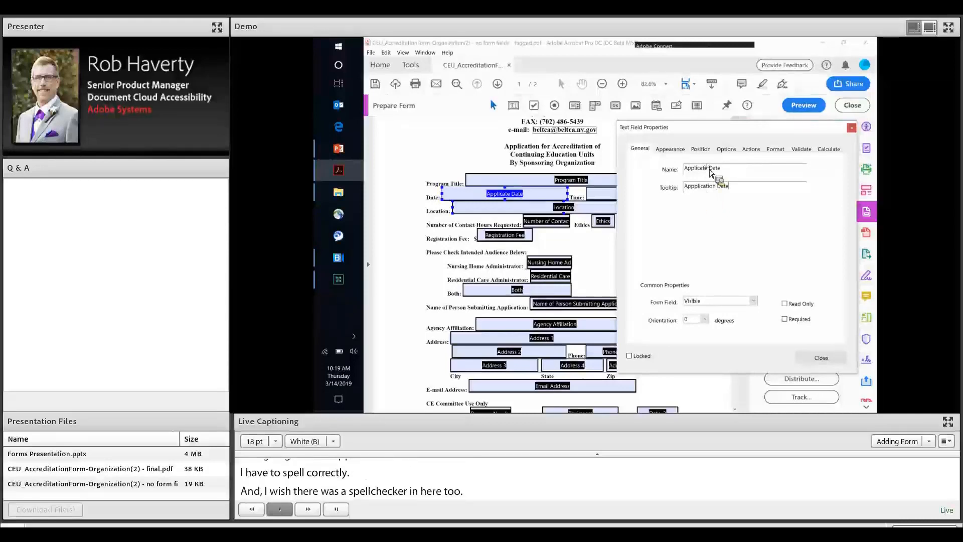
click(708, 169)
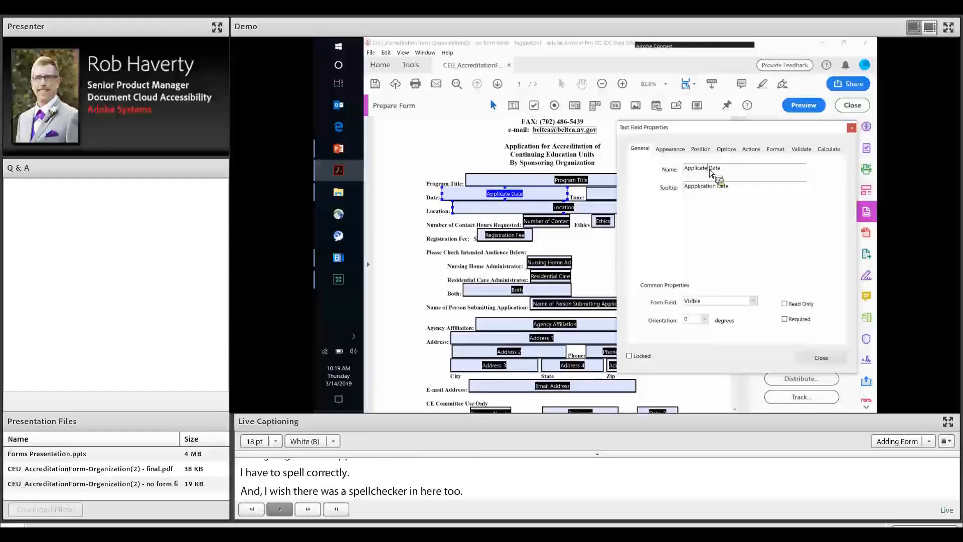
text(ion)
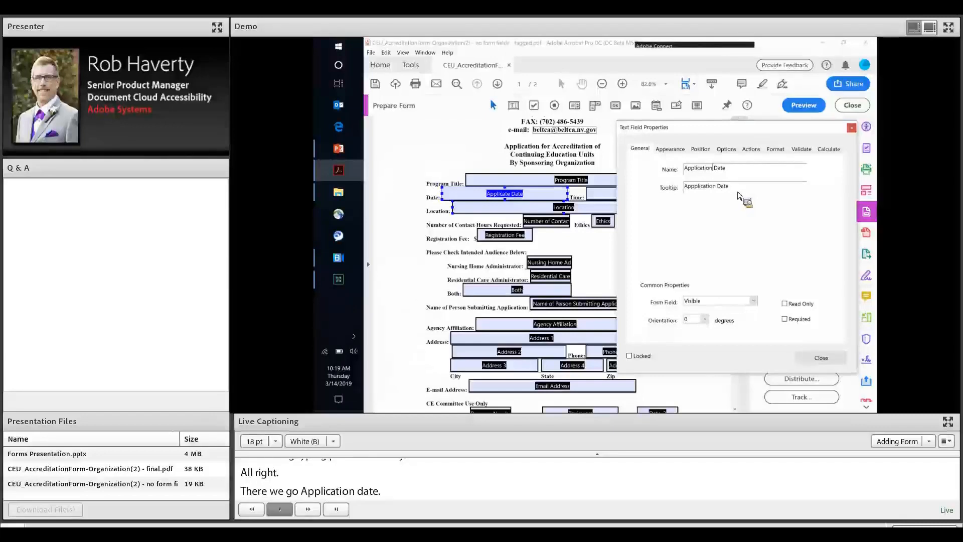
Format the Application Date field with the Date category and the mm/dd/yy option
click(778, 151)
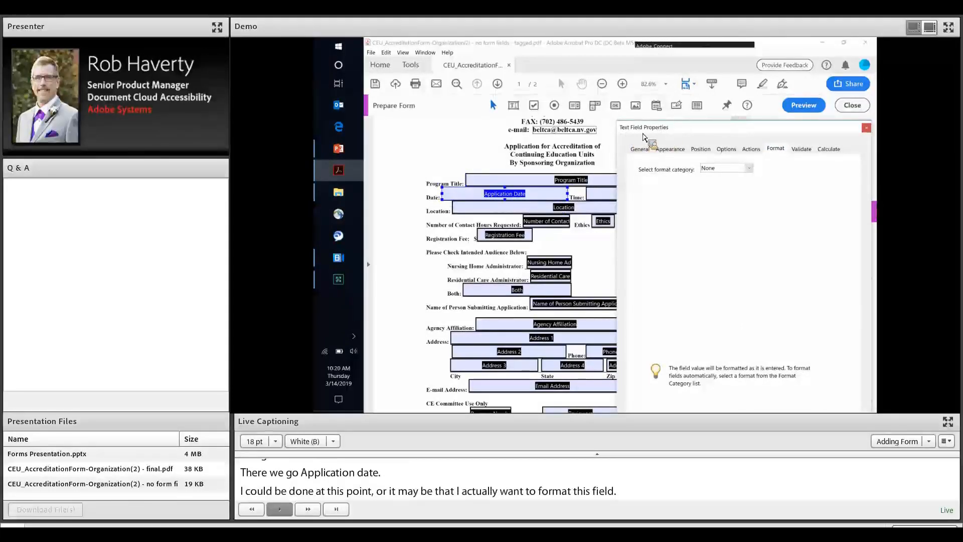
click(751, 173)
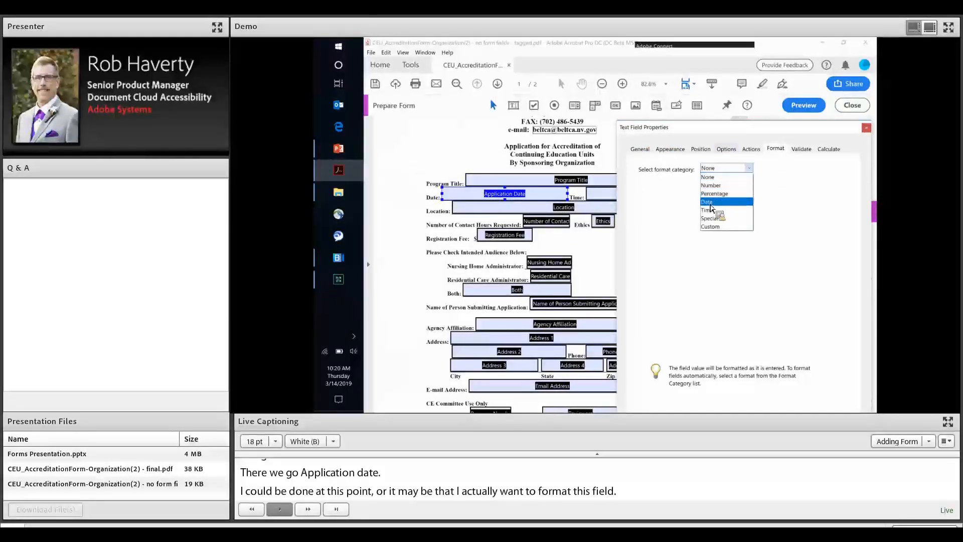
click(710, 203)
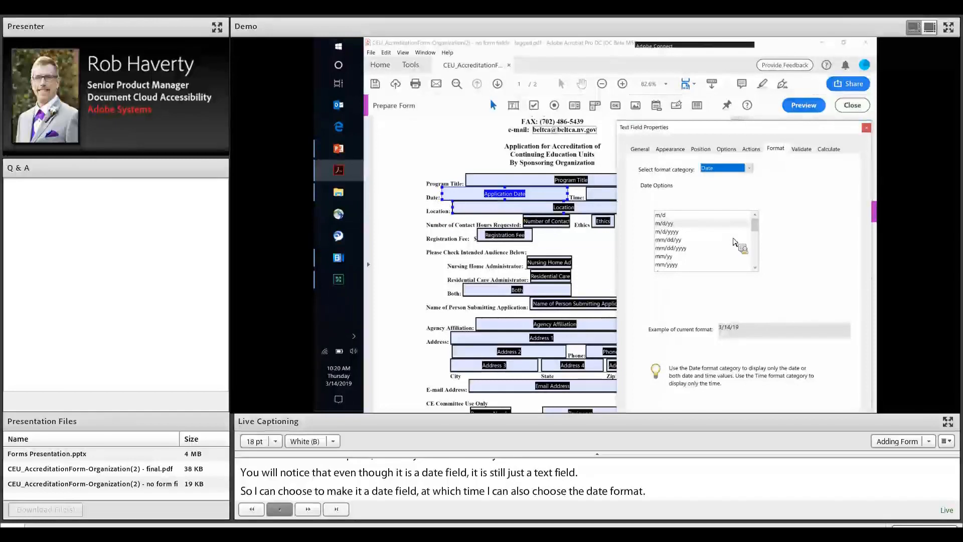
click(669, 241)
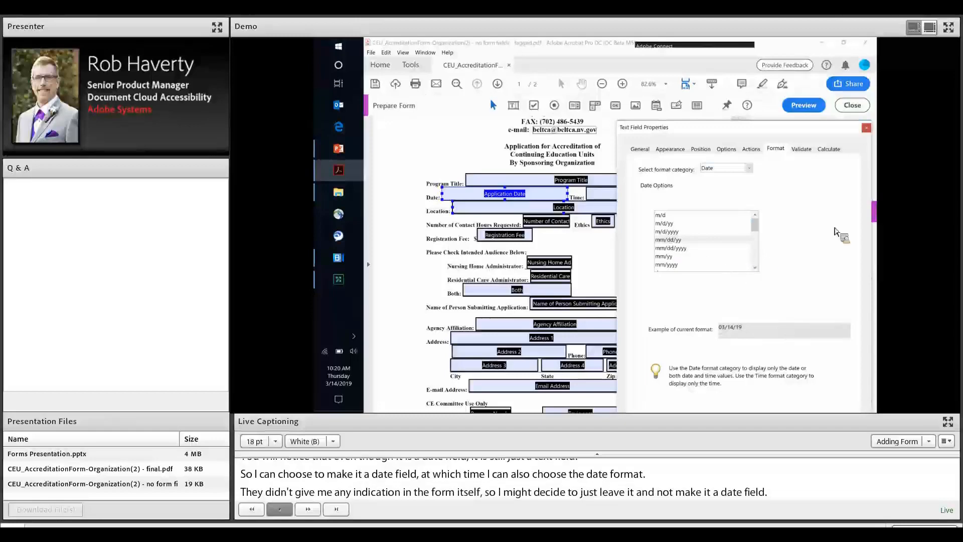
Add the format hint "(mm/dd/yy)" to the end of the Application Date tooltip, checking it against the field's chosen date format
click(644, 150)
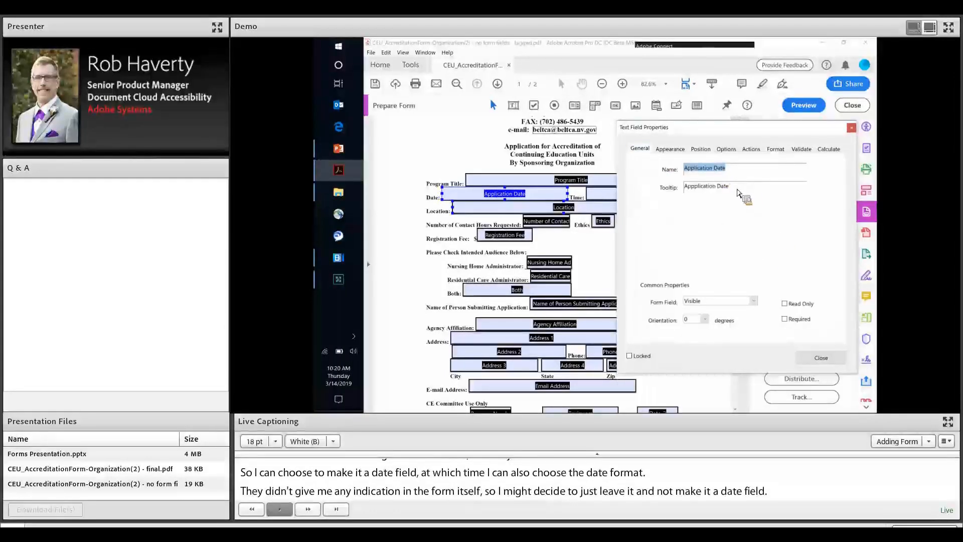
click(736, 192)
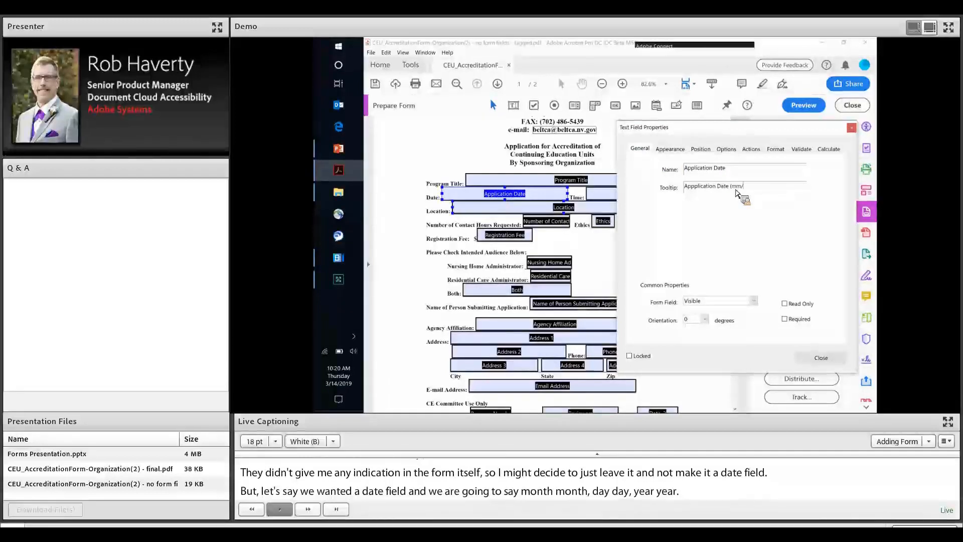
text((mm/dd)
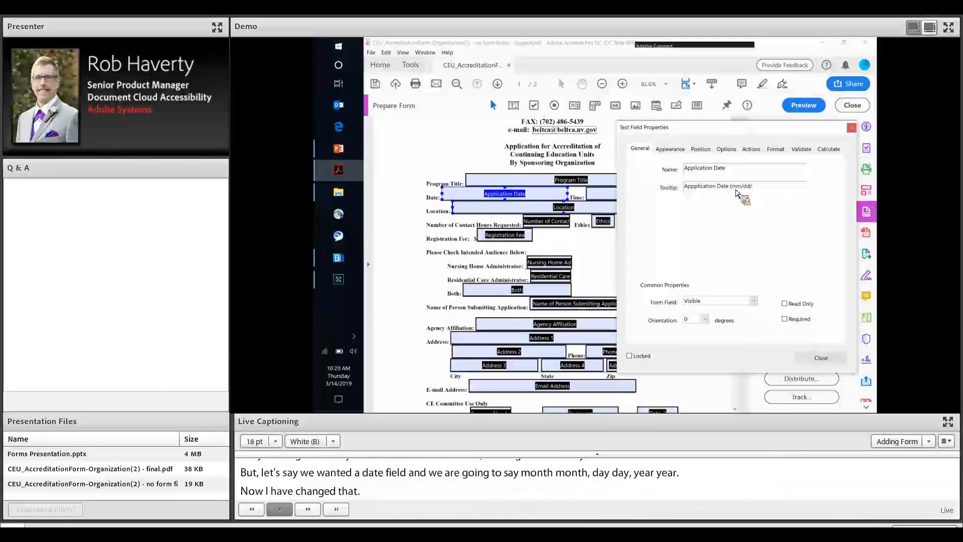
text(/yy)
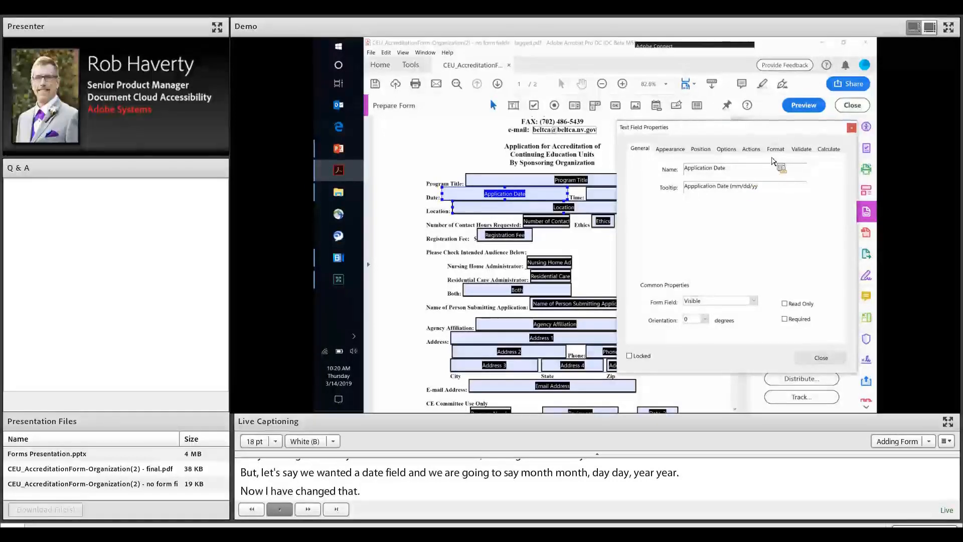
click(784, 151)
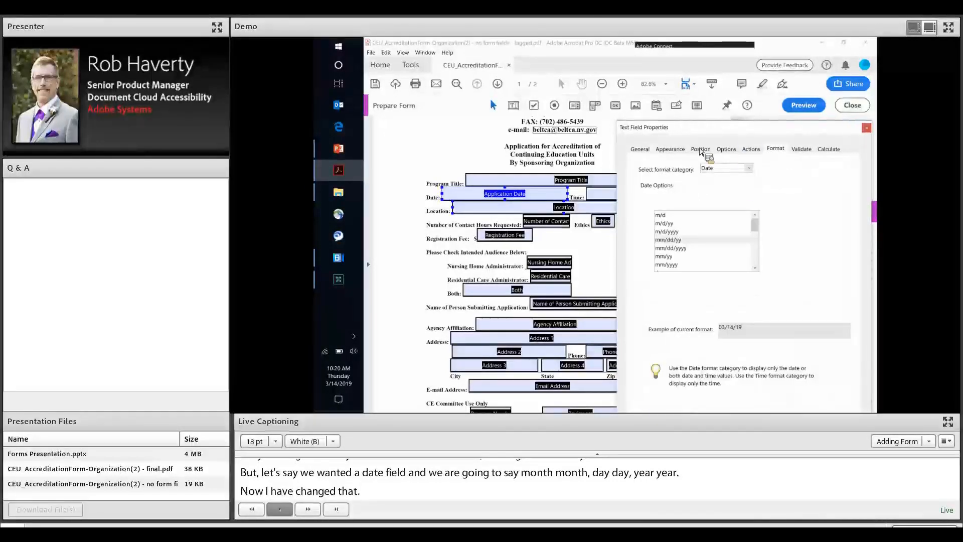
click(640, 149)
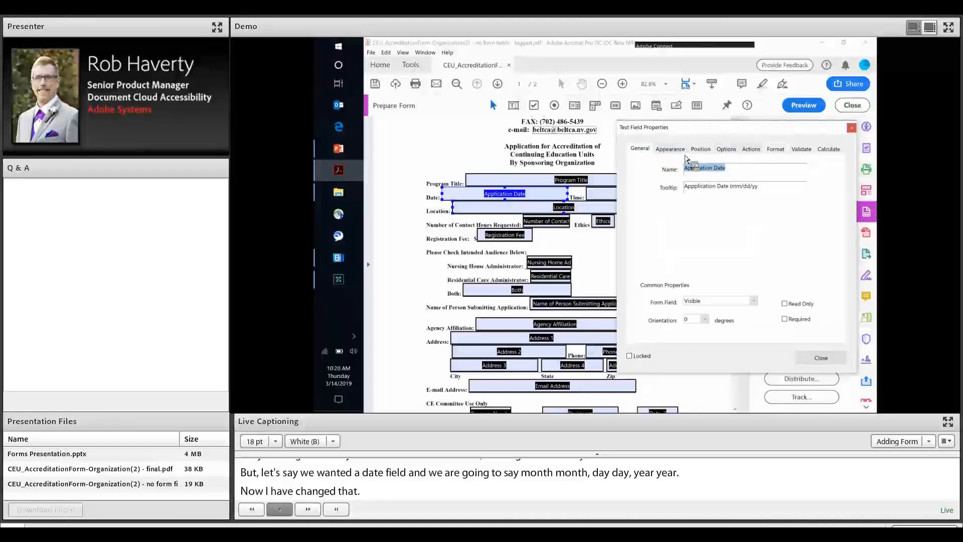
click(762, 191)
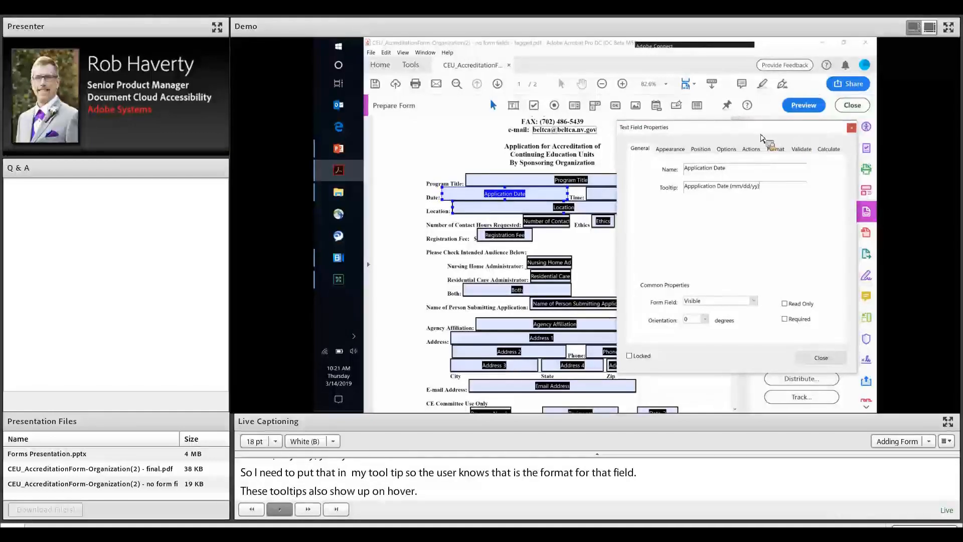
Move the properties dialog off the form, examine the Location field's name and tooltip in it, and close the dialog
mouse_move(752, 131)
mouse_down()
mouse_move(802, 118)
mouse_move(794, 110)
mouse_up()
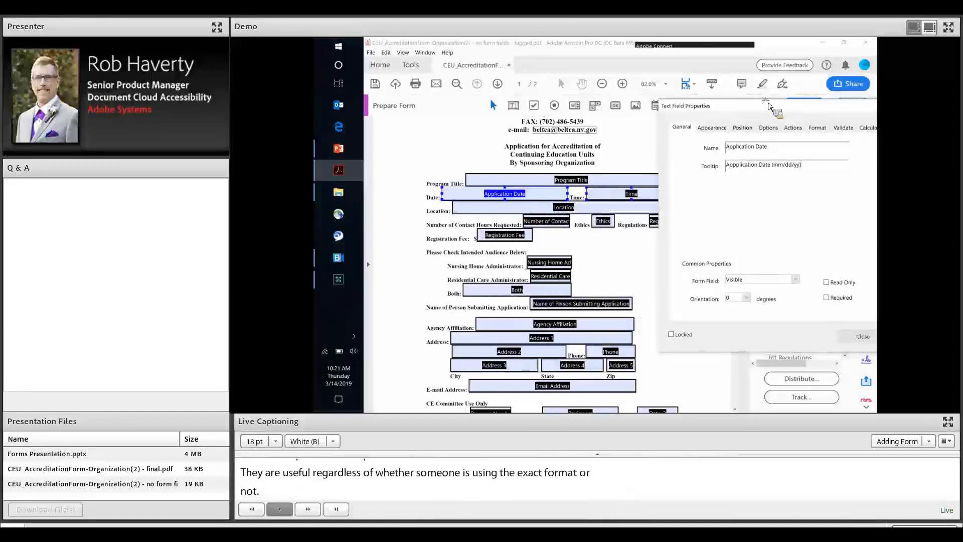
drag(768, 106, 781, 98)
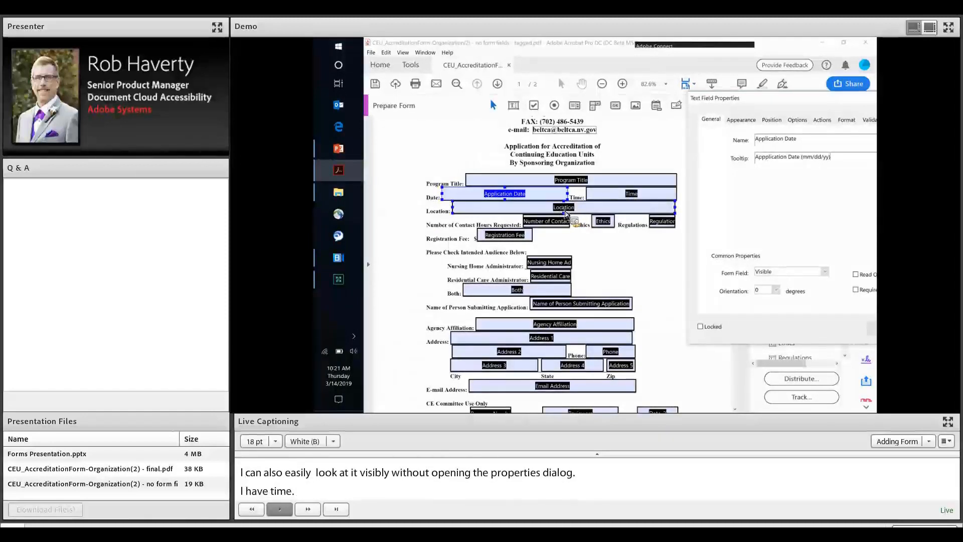
click(564, 209)
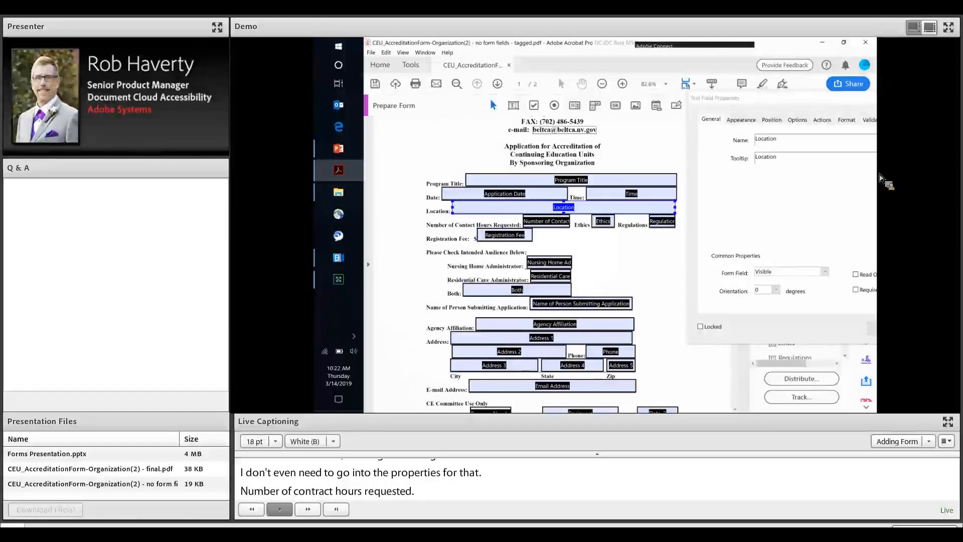
drag(798, 99, 752, 113)
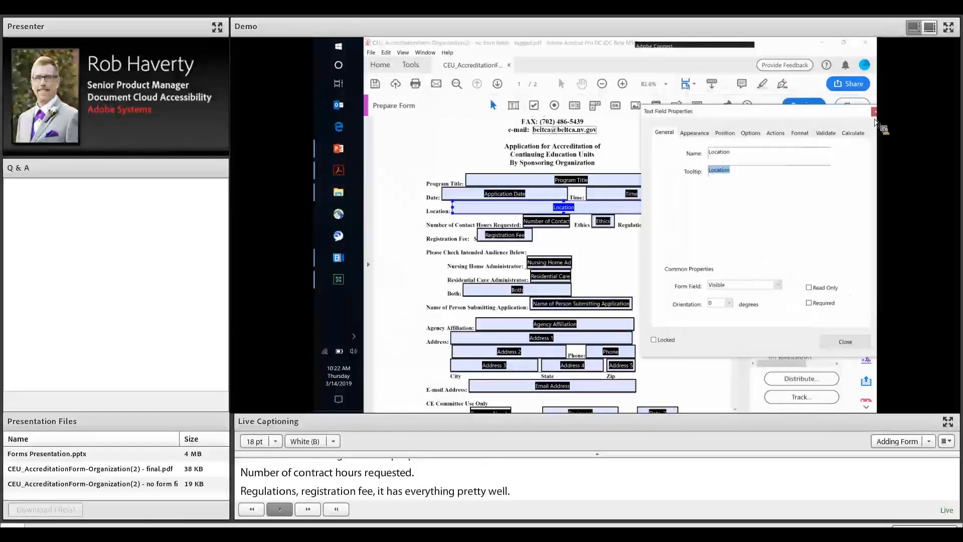
click(873, 112)
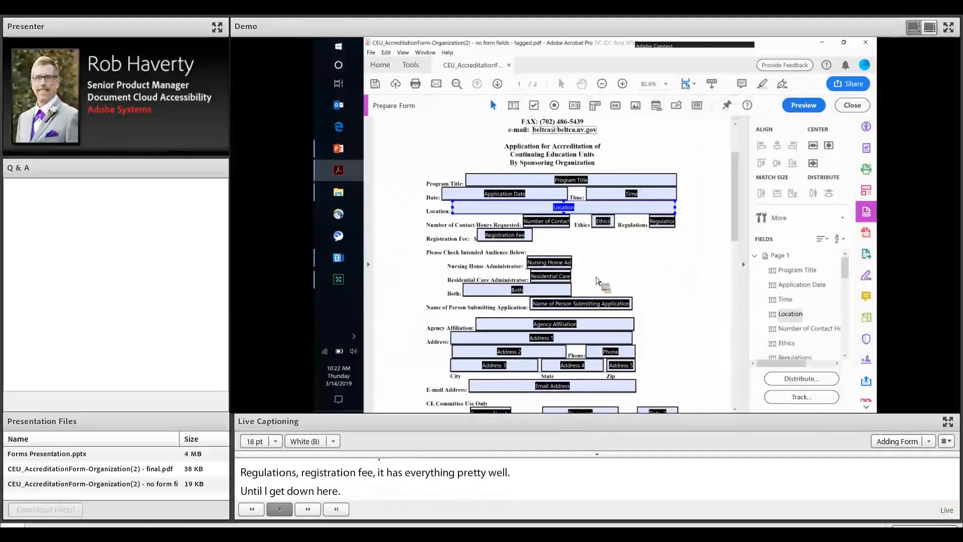
Hide the field list pane to enlarge the form, examine the Nursing Home Administrator field's properties, and close the dialog
click(743, 264)
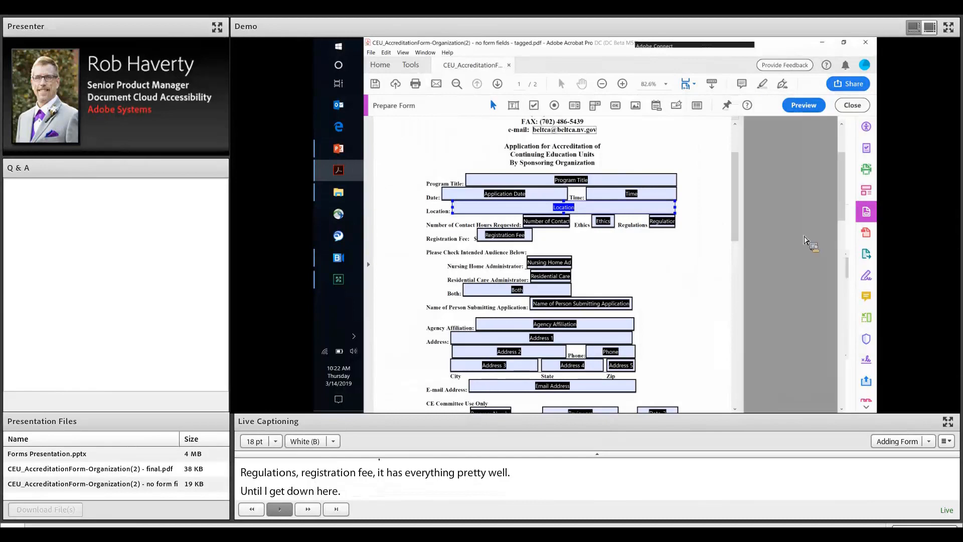
drag(842, 201, 845, 211)
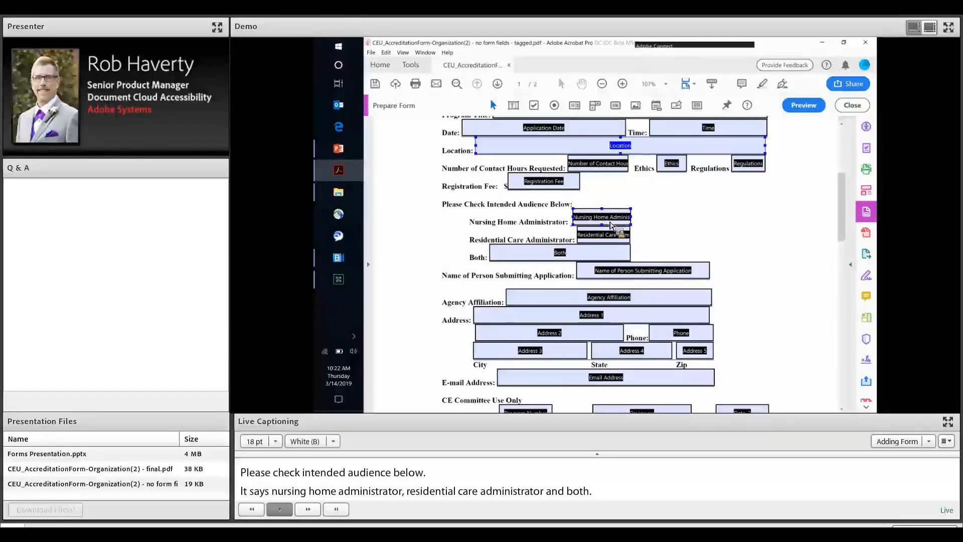
click(608, 224)
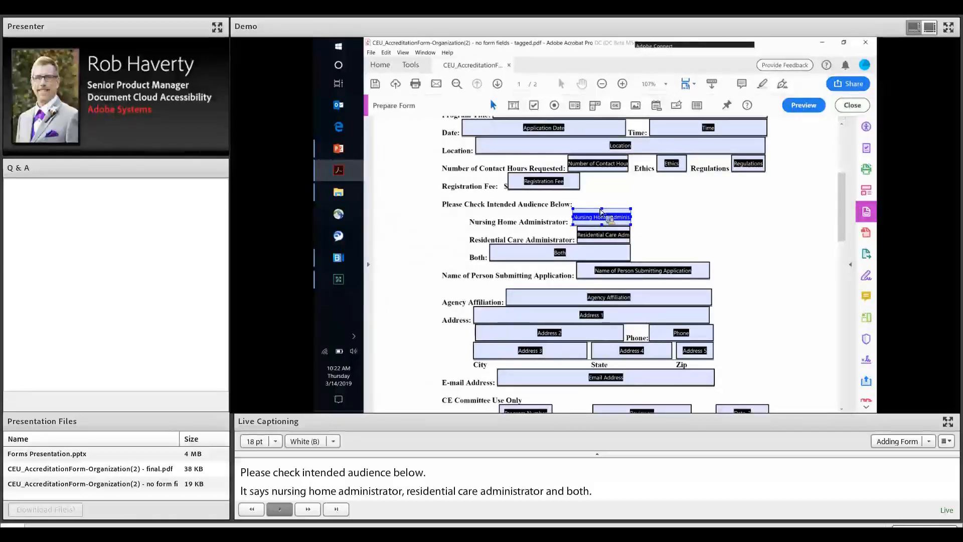
right_click(602, 211)
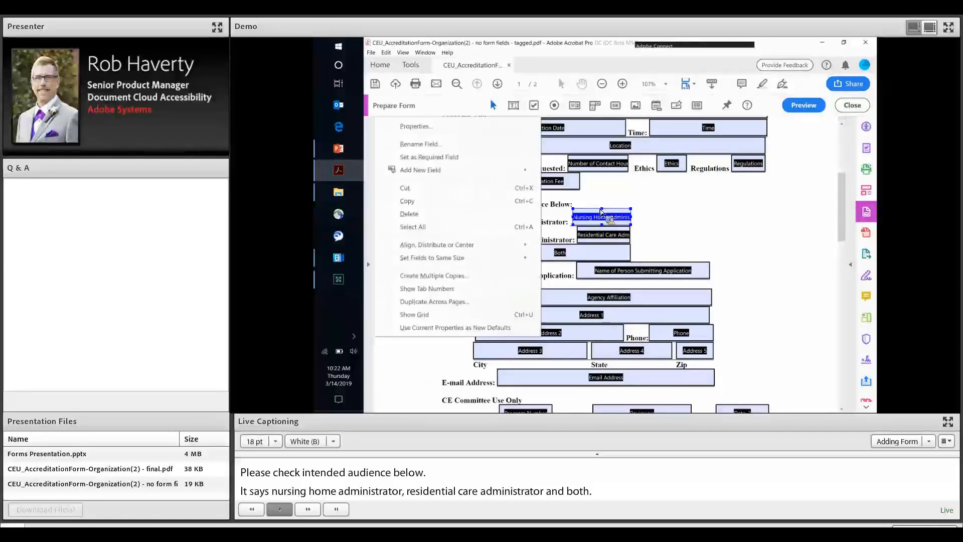
click(446, 128)
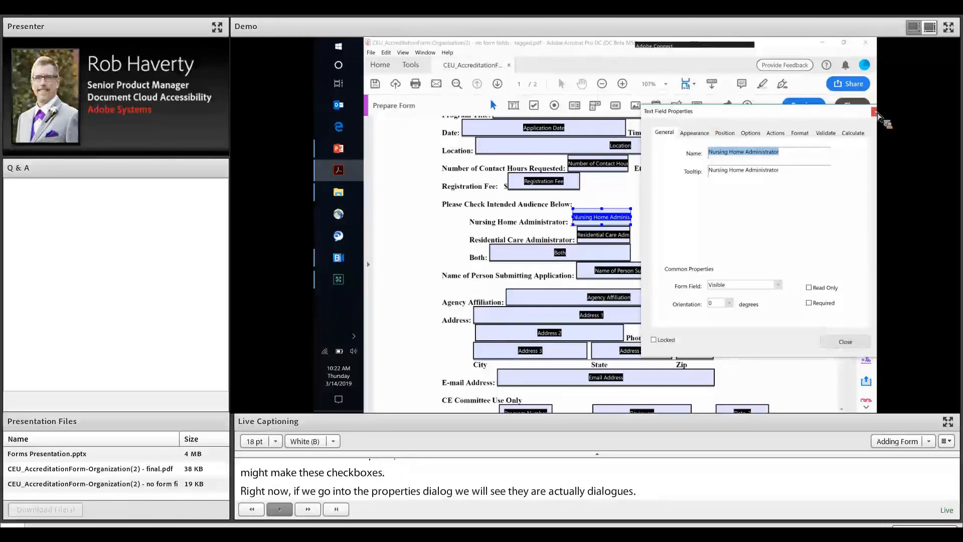
key(Escape)
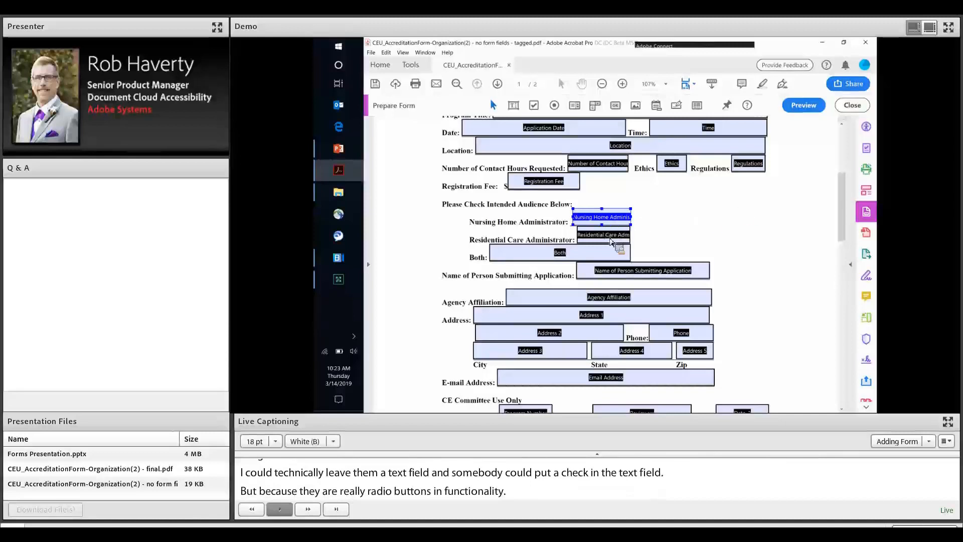
Delete the Nursing Home Administrator, Residential Care Administrator and Both text fields together
shift+click(594, 241)
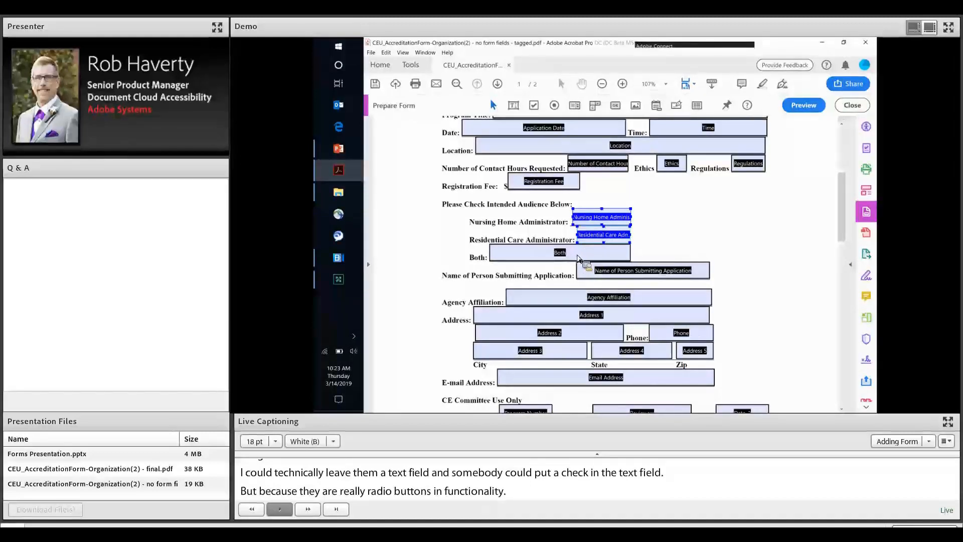
shift+click(589, 254)
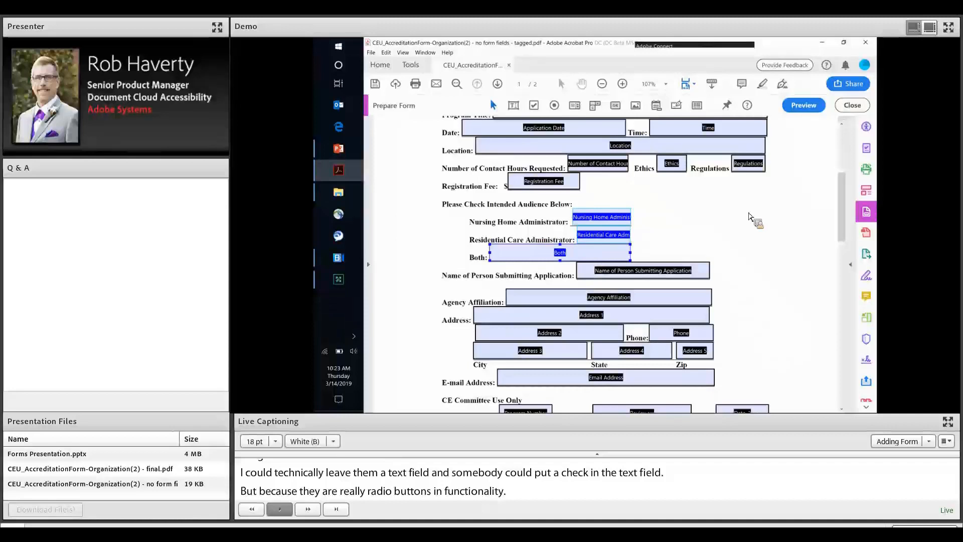
key(Delete)
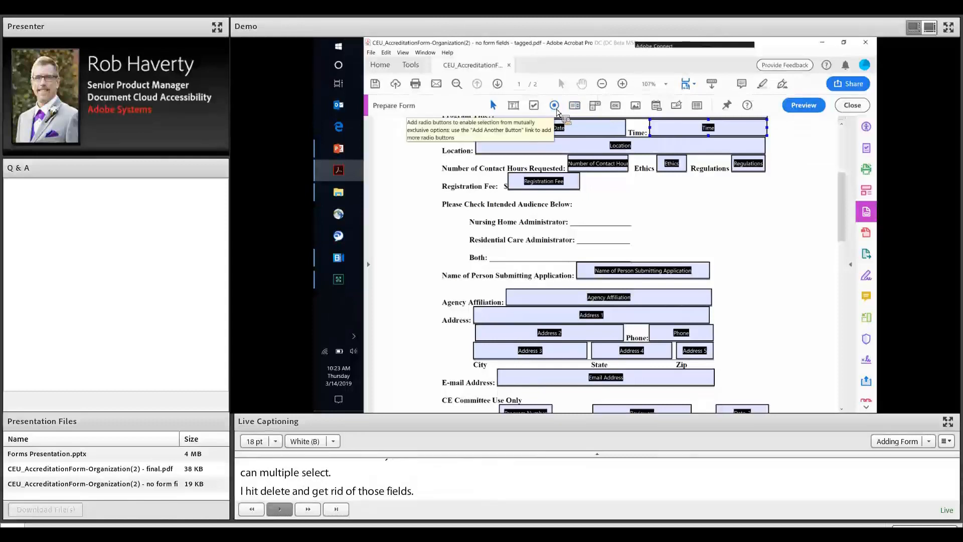
Place a radio button on the Nursing Home Administrator line with group name "Intended Audience" and choice "Nursing Home Adminstrator"
click(566, 127)
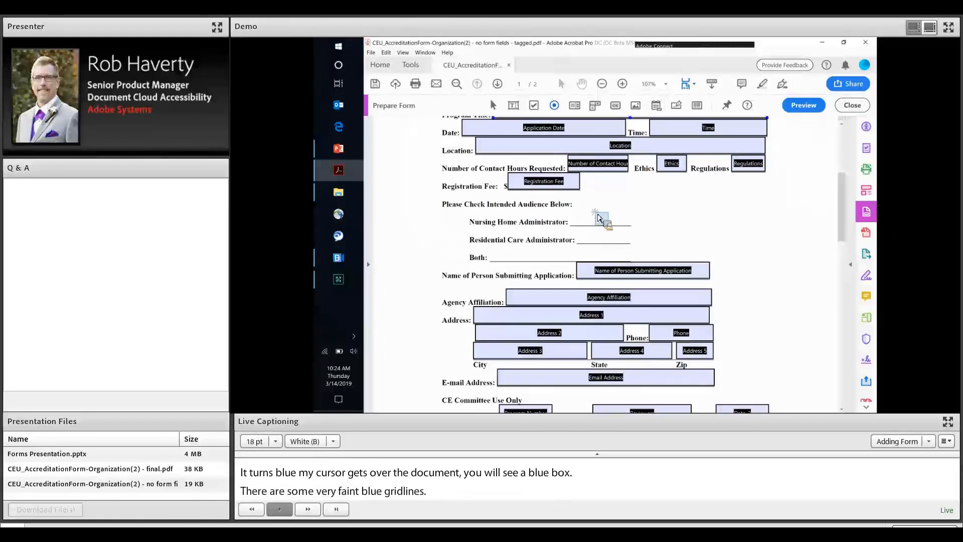
click(599, 218)
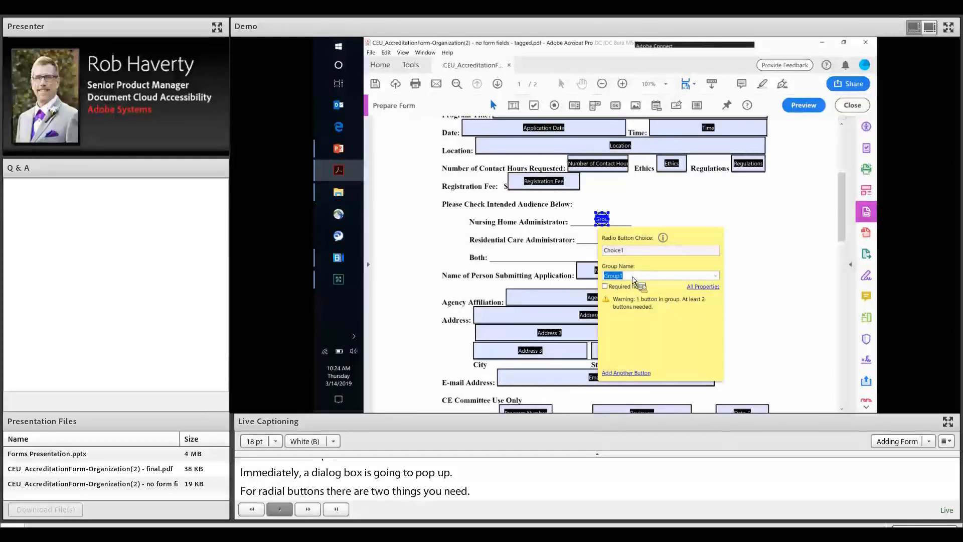
text(Intended Aud)
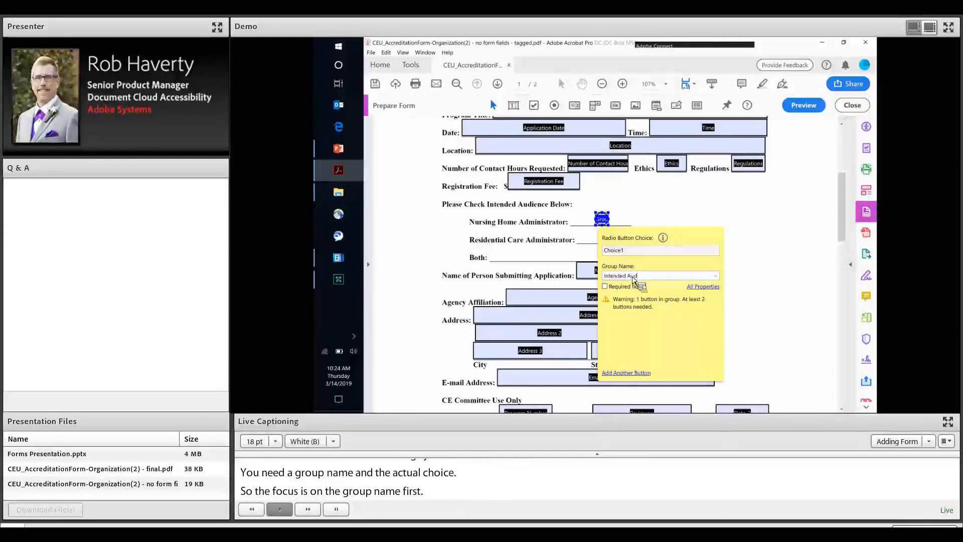
text(ience)
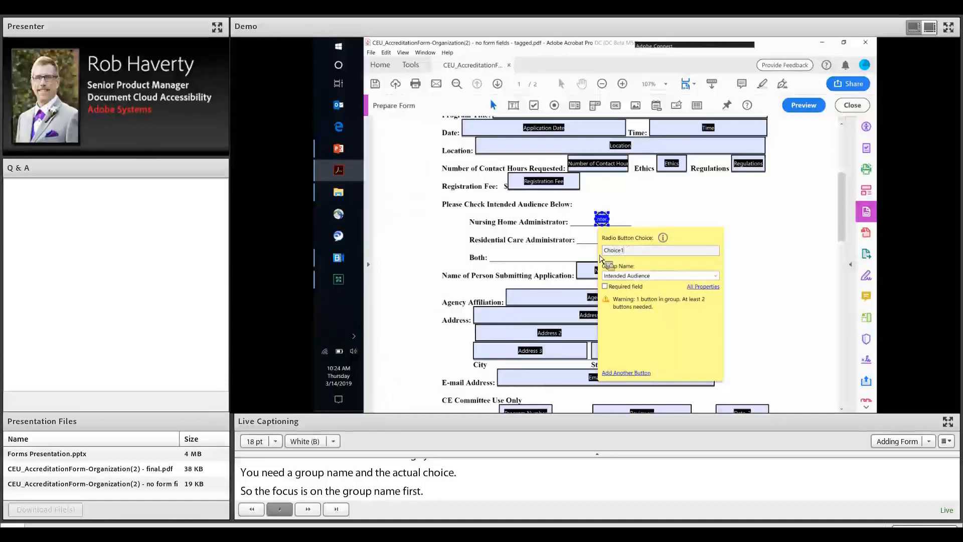
key(ctrl+a)
text(Nur)
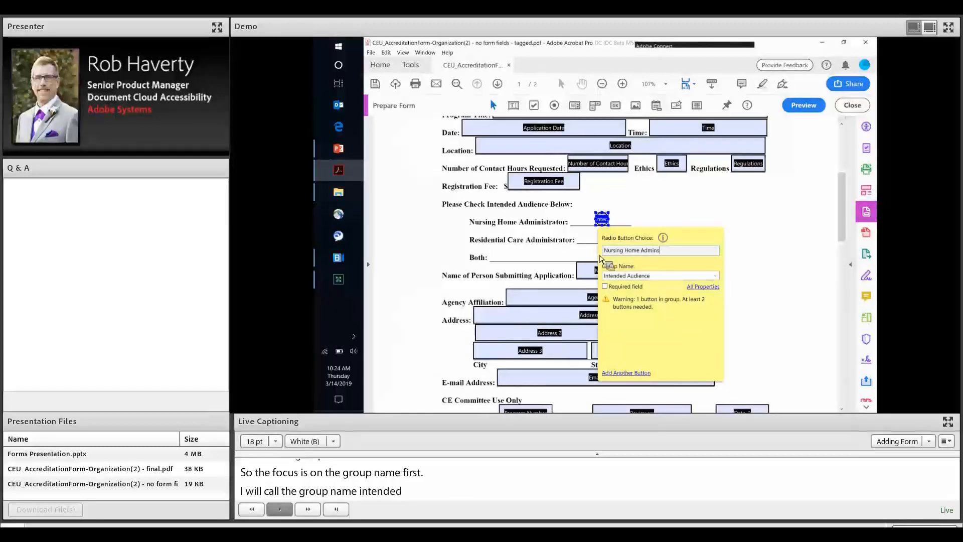
text(tor)
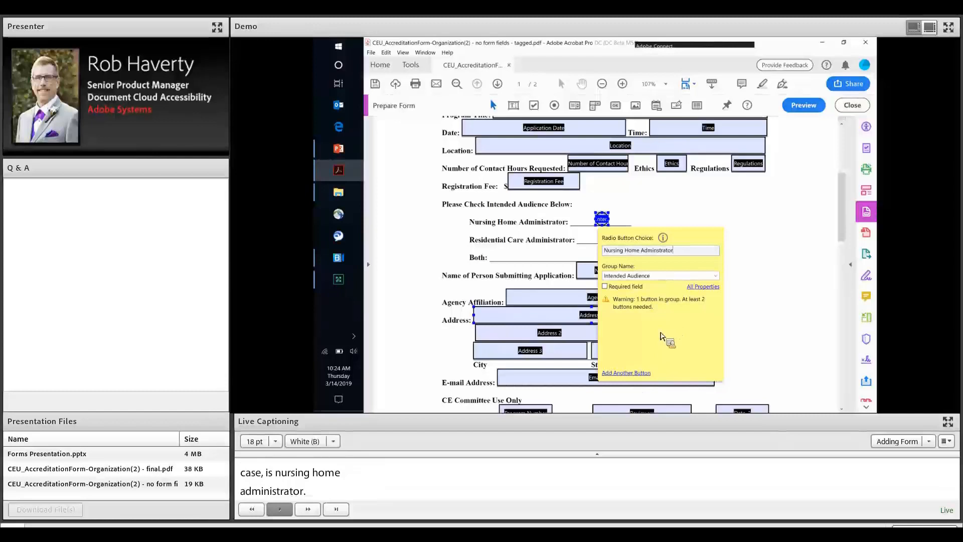
Add another radio button to the Intended Audience group on the Residential Care Administrator line, with choice "Residential Care Administrator"
click(631, 373)
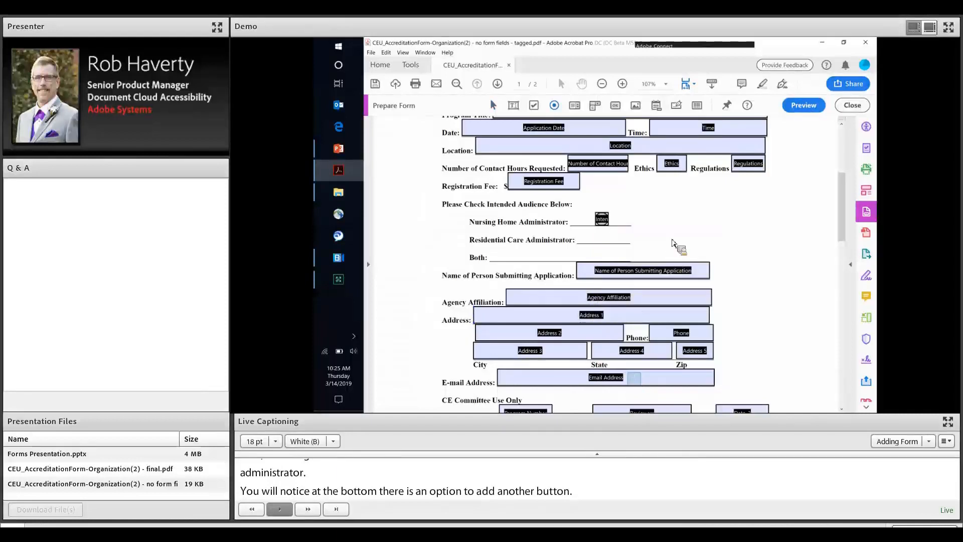
click(597, 237)
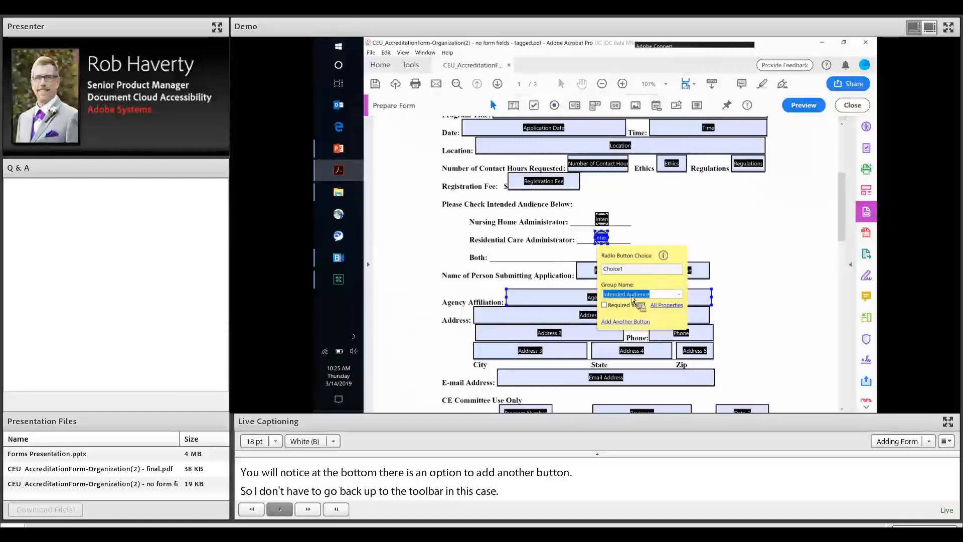
drag(633, 272, 592, 278)
text(R)
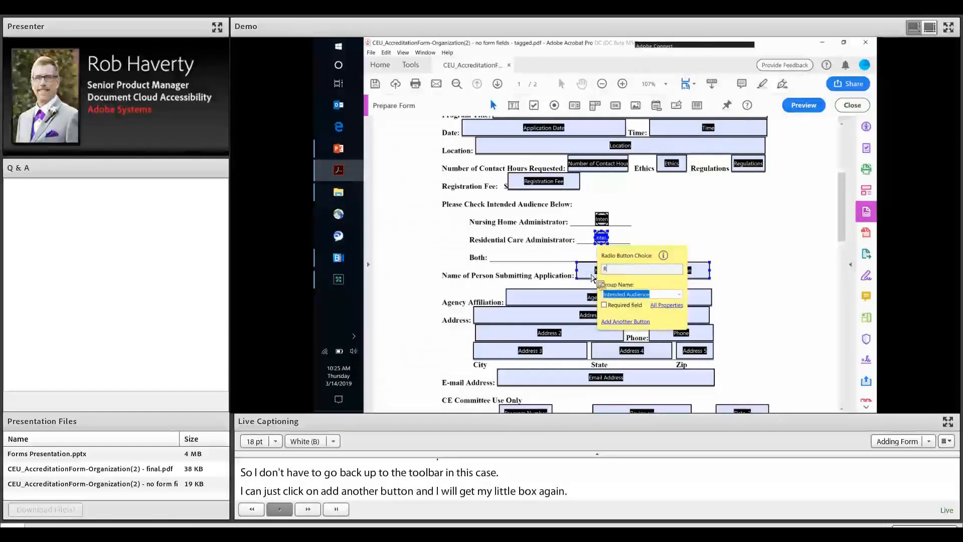
text(esident)
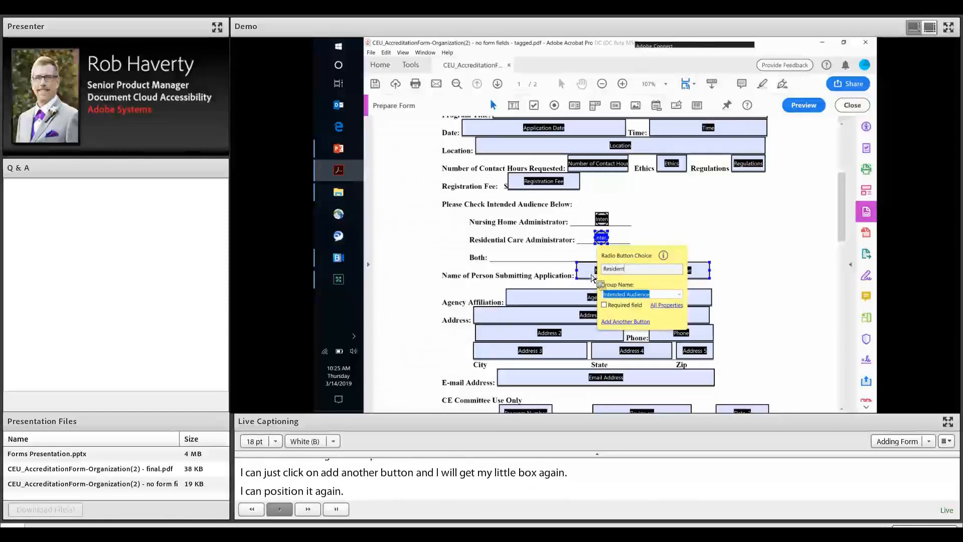
text(ial Care A)
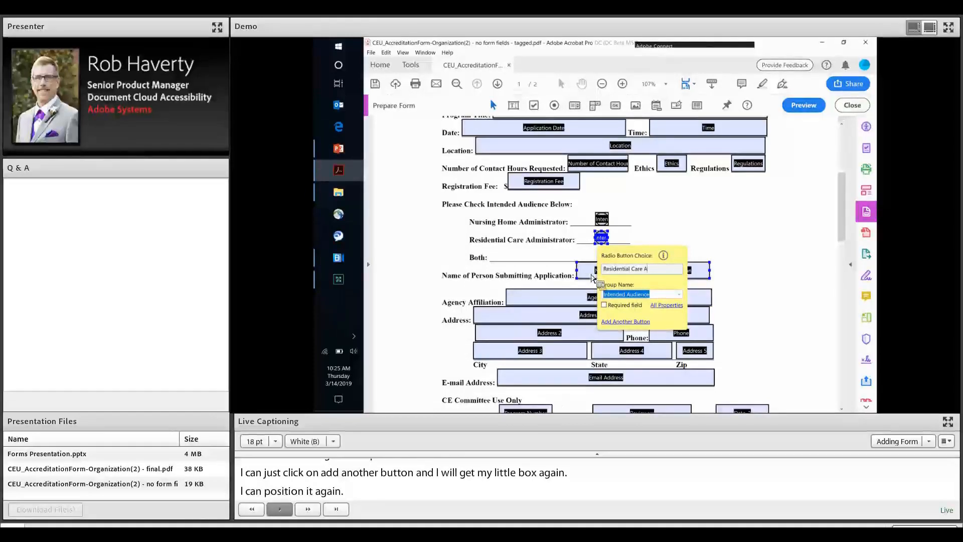
text(dministrator)
Add a third Intended Audience radio button on the Both line, aligned under the other two, with choice "Both"
click(625, 321)
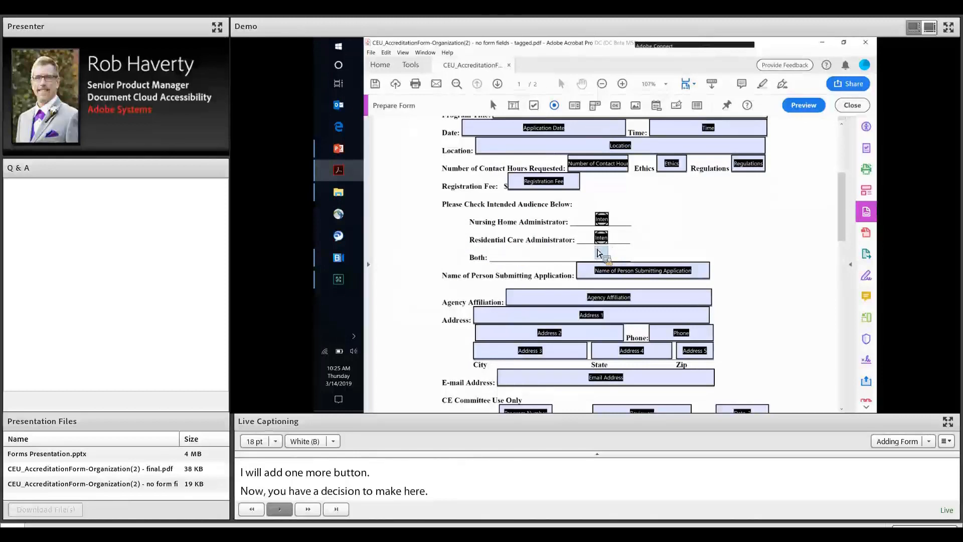
click(601, 254)
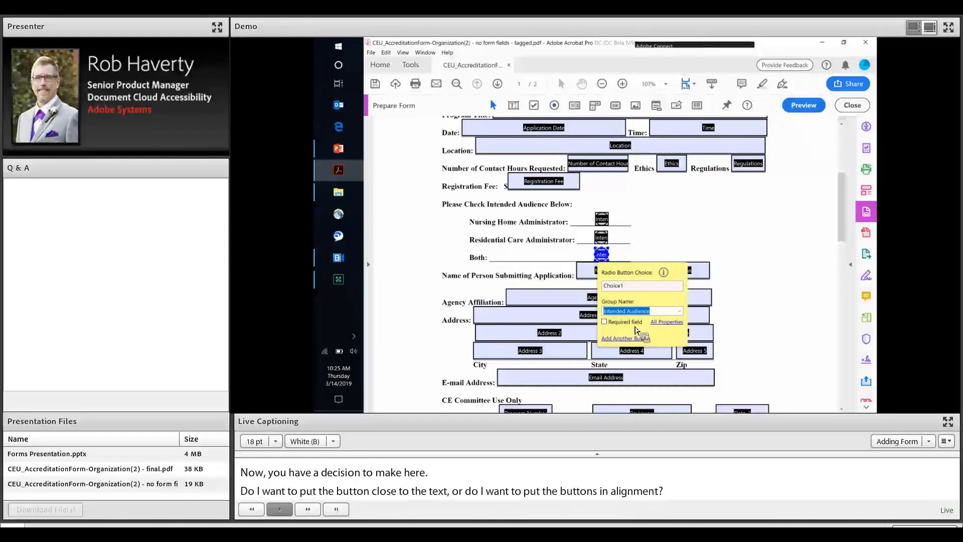
drag(630, 290, 593, 289)
text(Both)
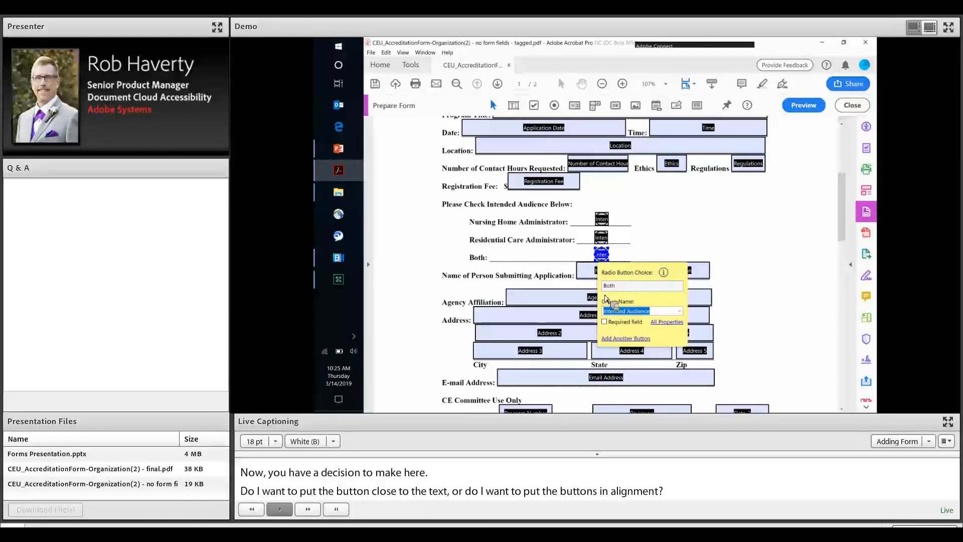
click(759, 291)
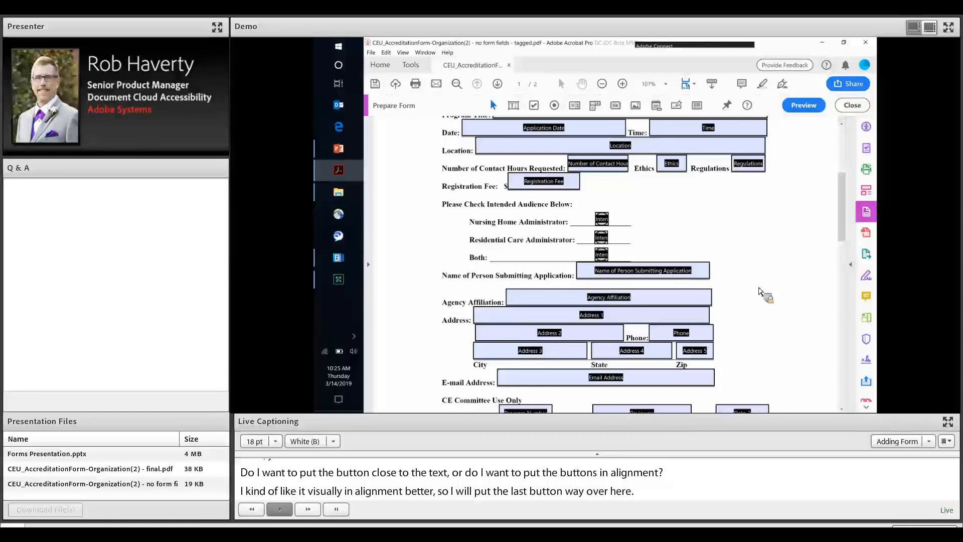
Examine the Nursing Home Administrator radio button's name, tooltip, choice and available button styles in its properties, keeping the Circle style
click(605, 223)
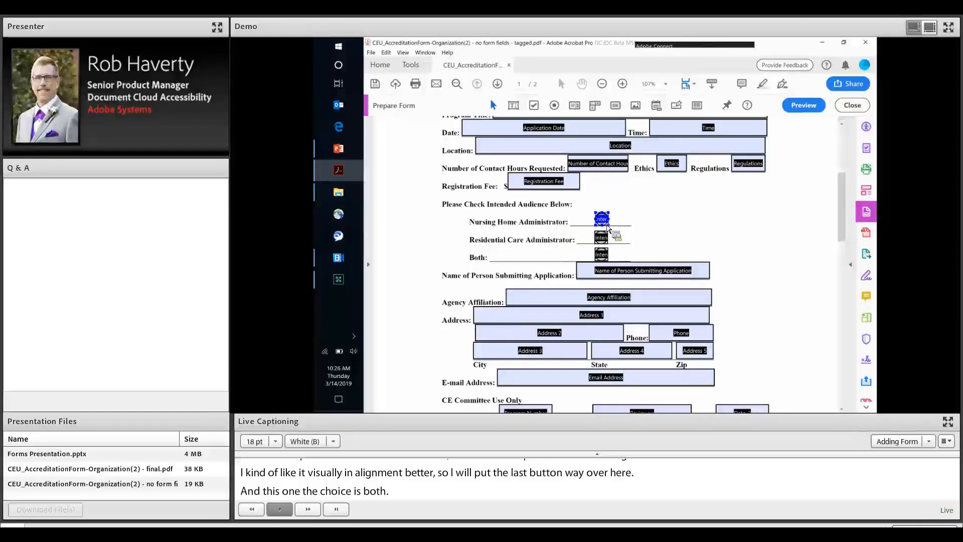
right_click(607, 225)
click(434, 132)
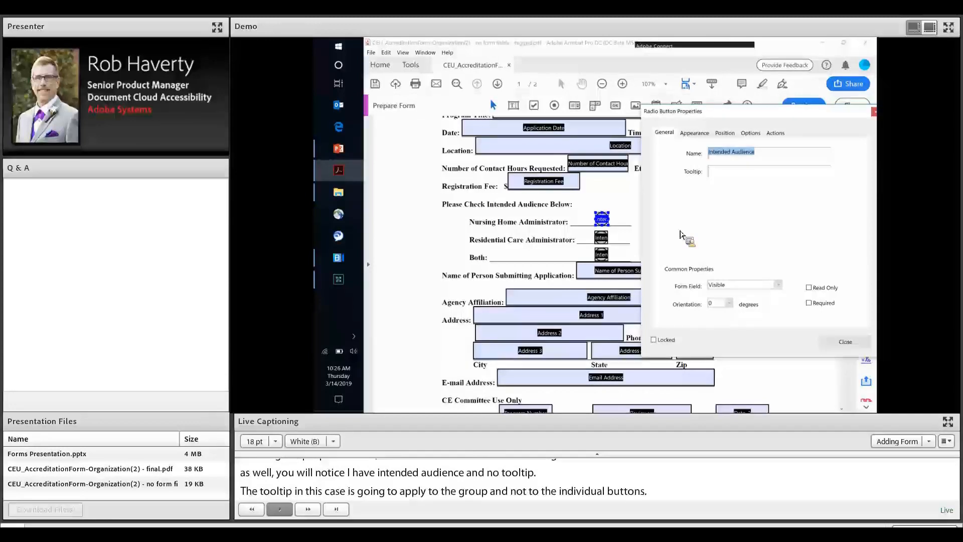
click(750, 132)
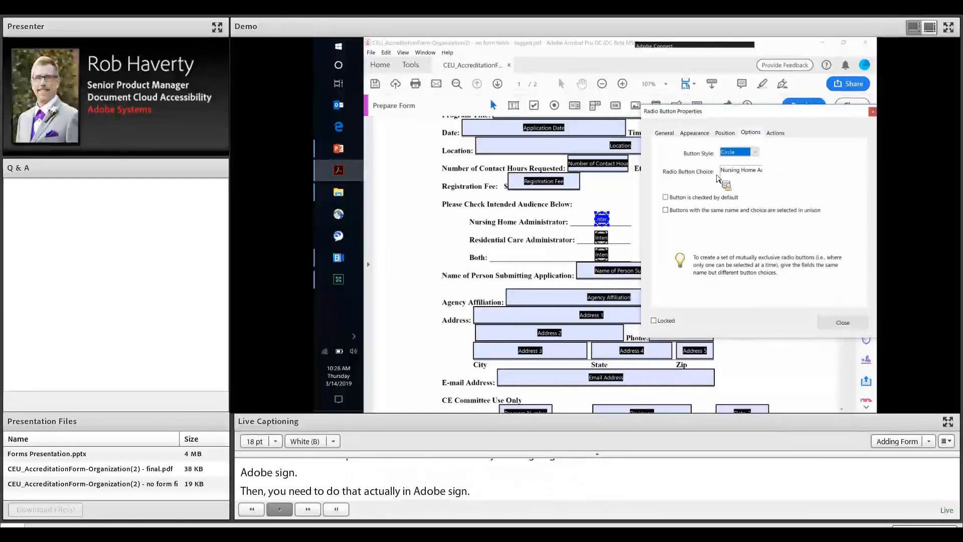
click(755, 152)
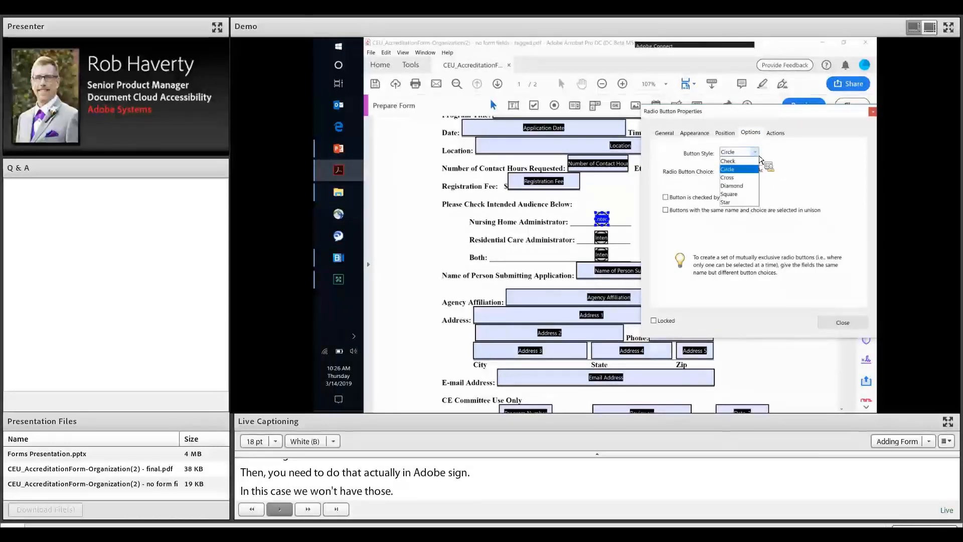
click(736, 173)
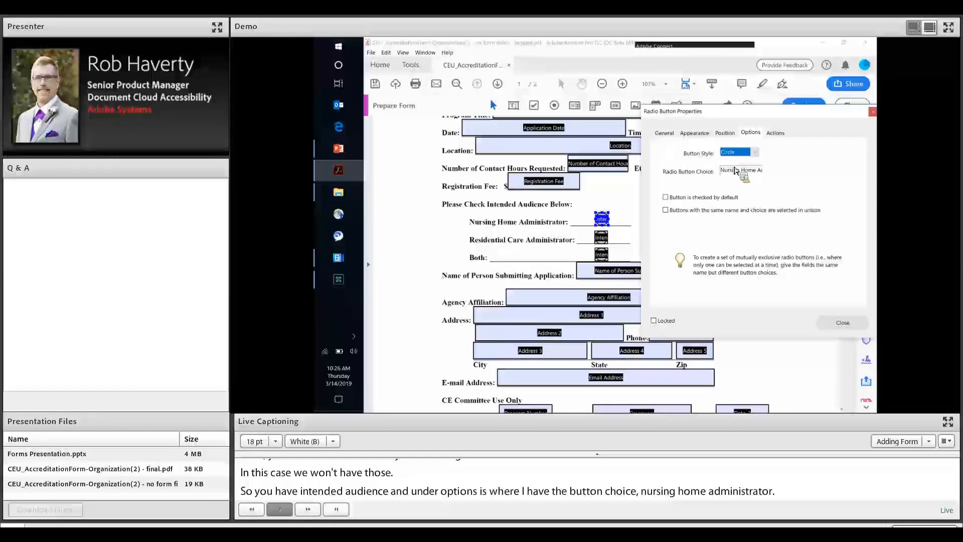
Set the Intended Audience radio button group's tooltip to "Please Check Intended Audience"
click(665, 134)
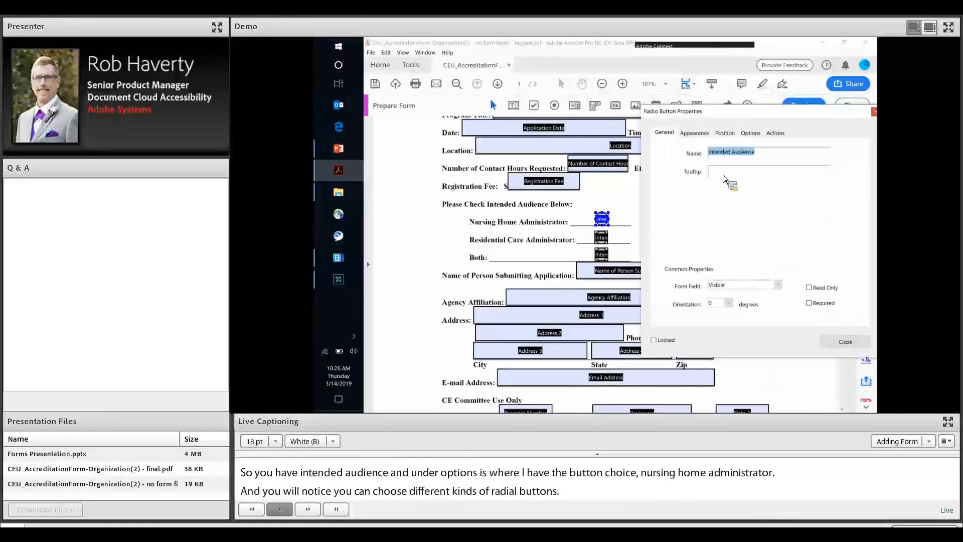
click(723, 174)
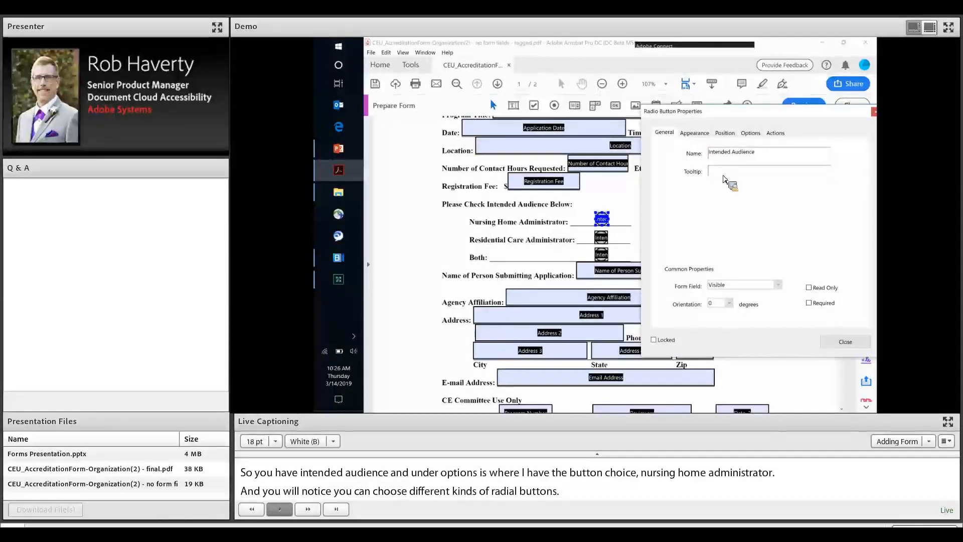
text(Please Check In)
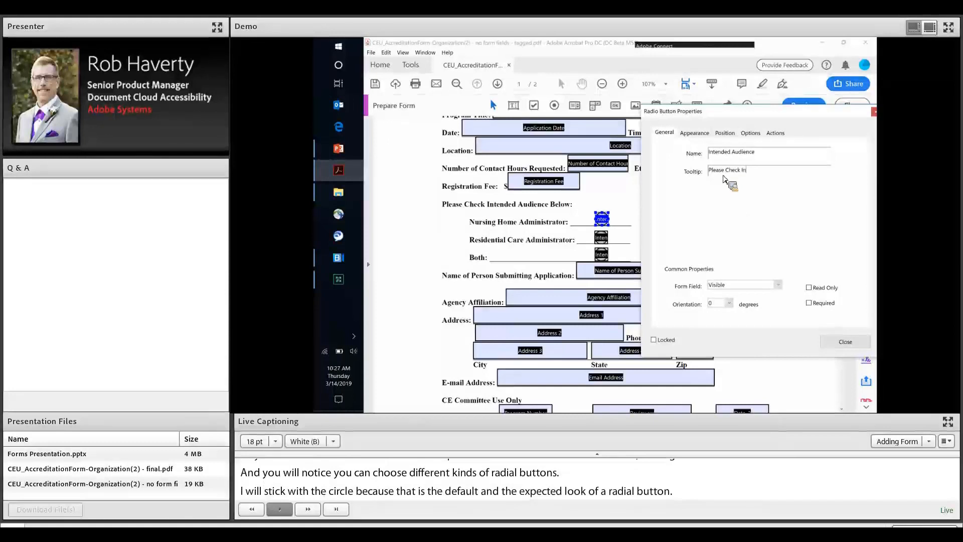
text(tended Au)
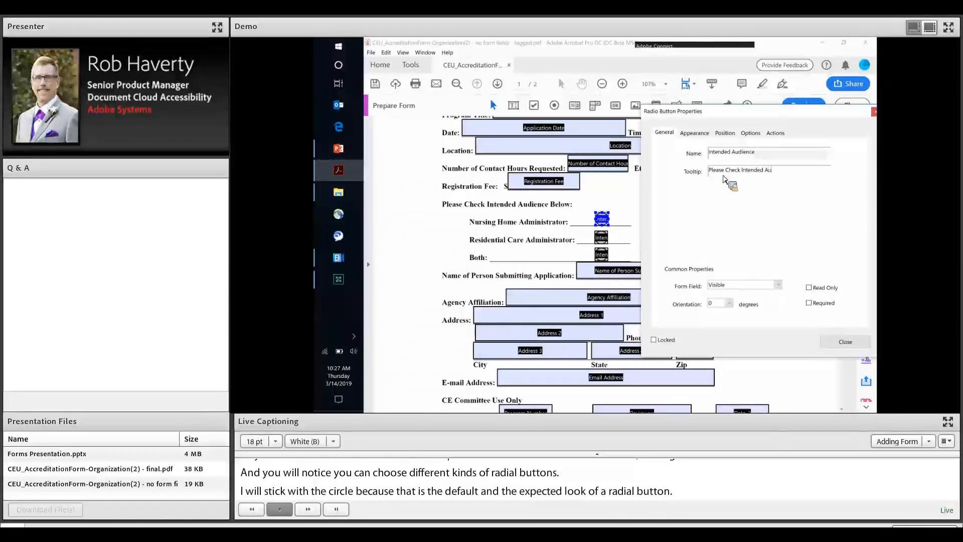
text(dience)
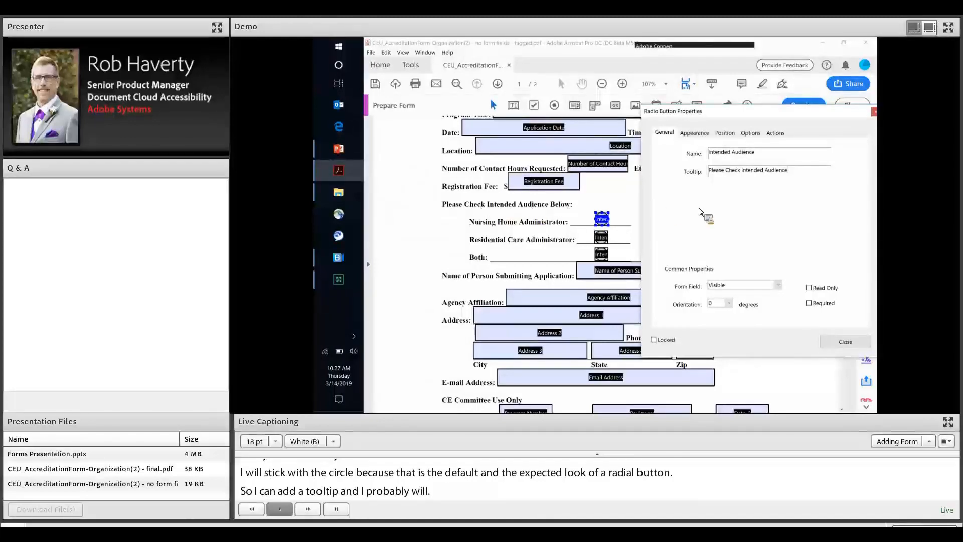
Check the tooltip on the Residential Care Administrator and Both radio buttons, close the properties dialog and clear the selection
ctrl+click(599, 244)
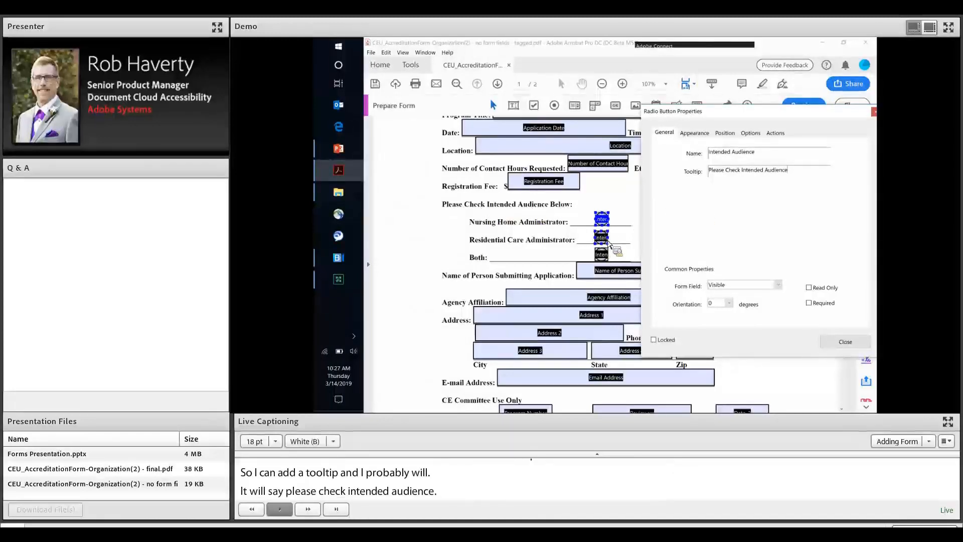
click(600, 244)
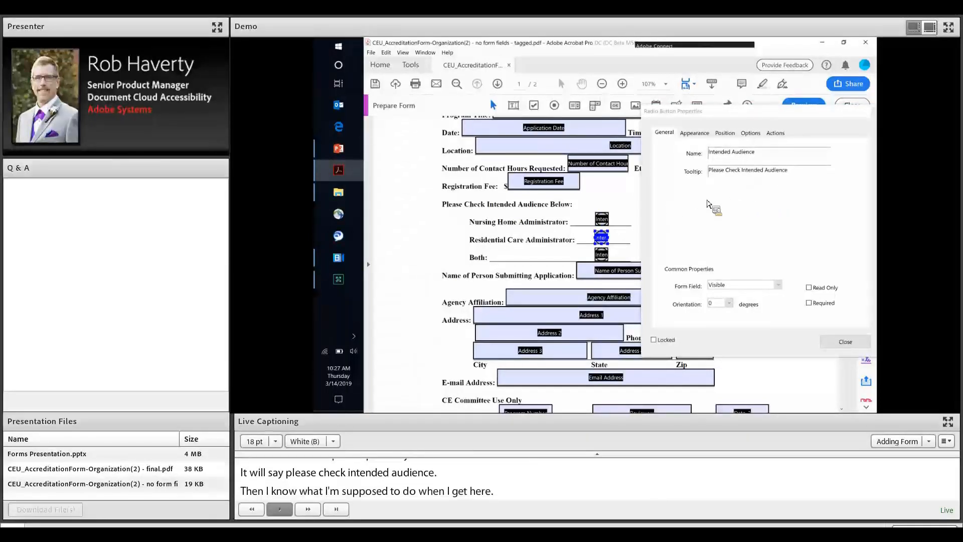
click(608, 258)
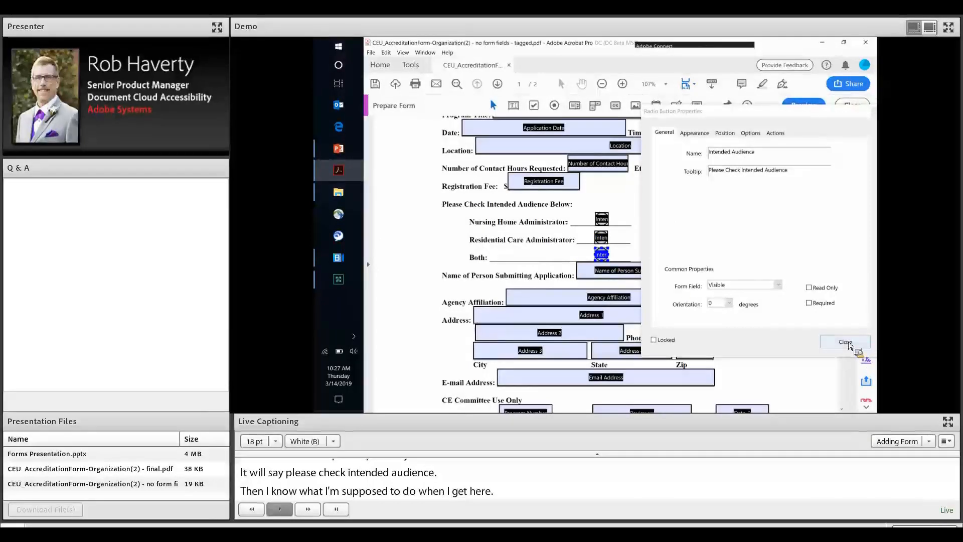
click(845, 342)
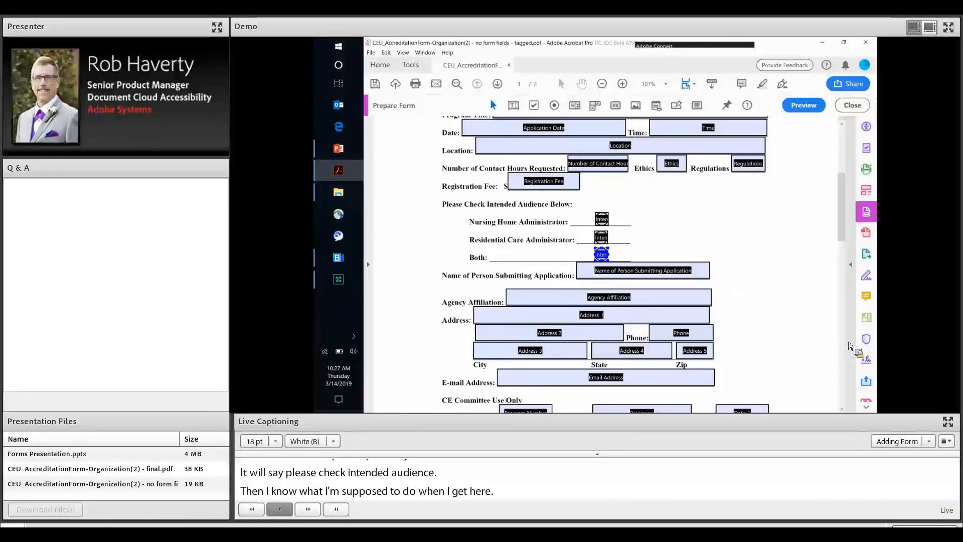
click(849, 346)
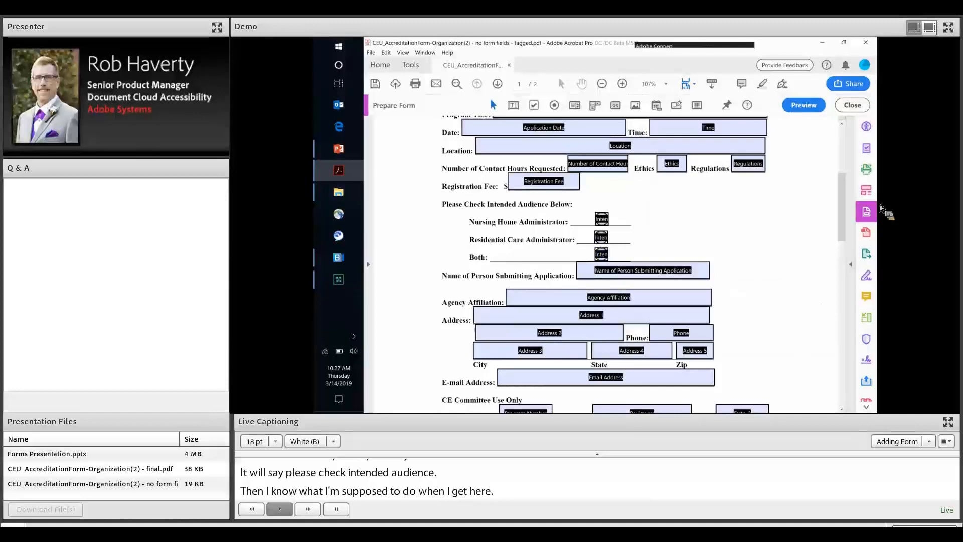
Examine the Address 1 to Address 5 fields and compare them with the Address, City, State and Zip labels
drag(845, 207, 846, 227)
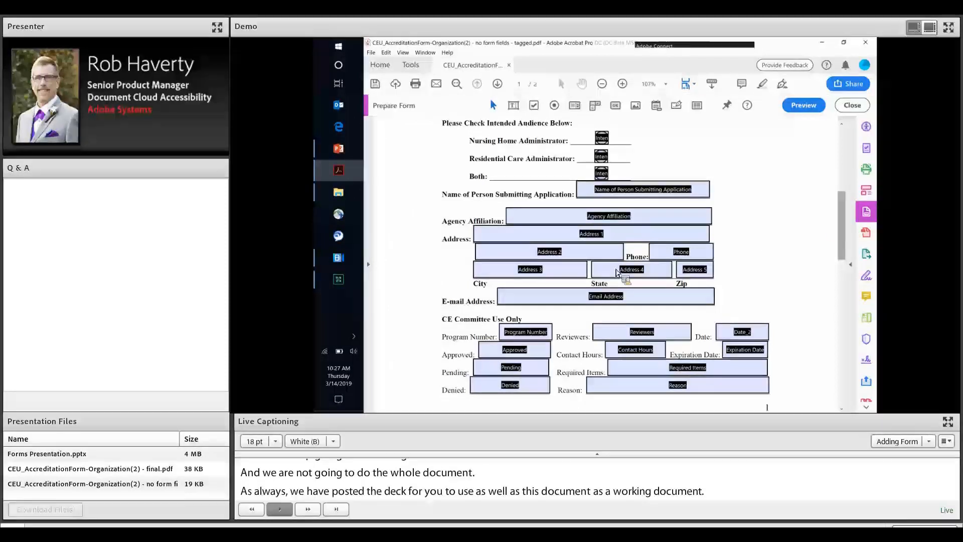
click(557, 240)
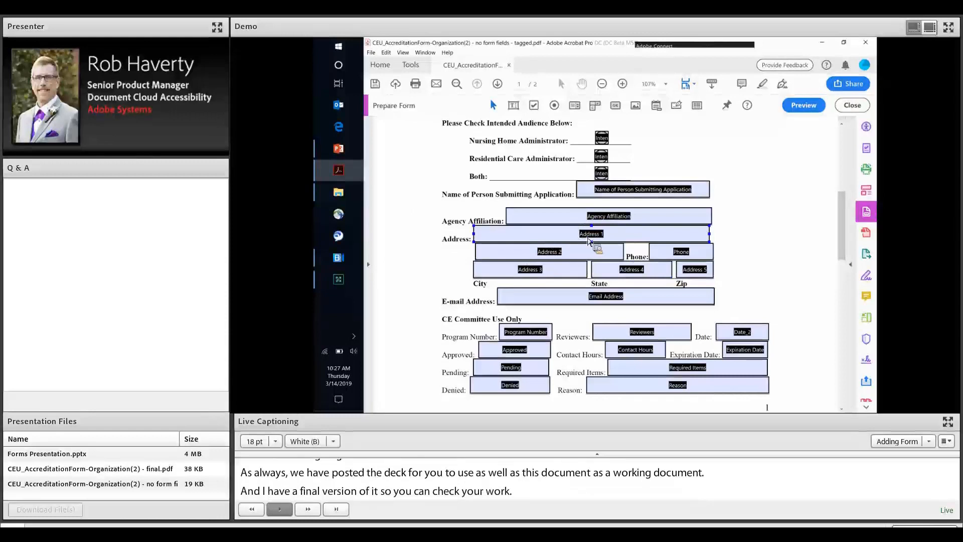
click(457, 236)
click(597, 241)
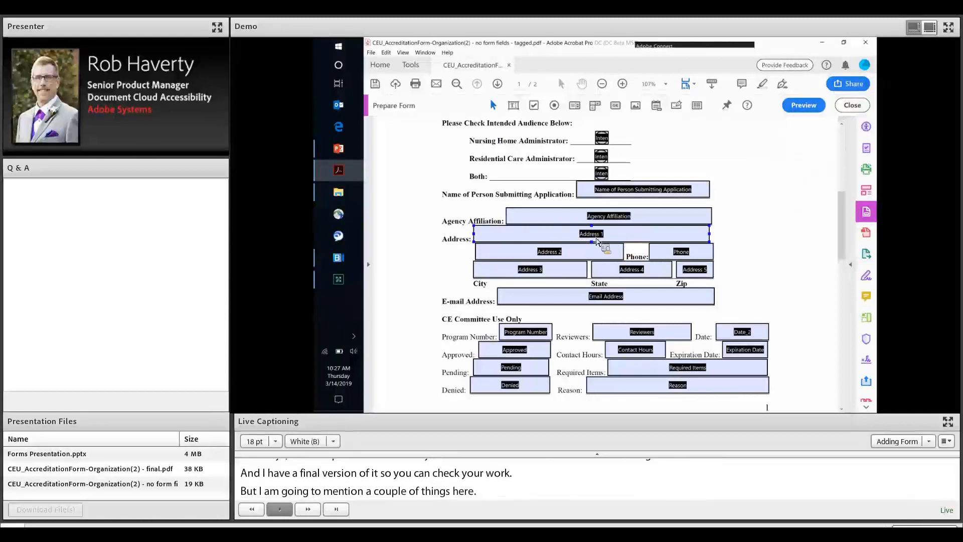
click(581, 255)
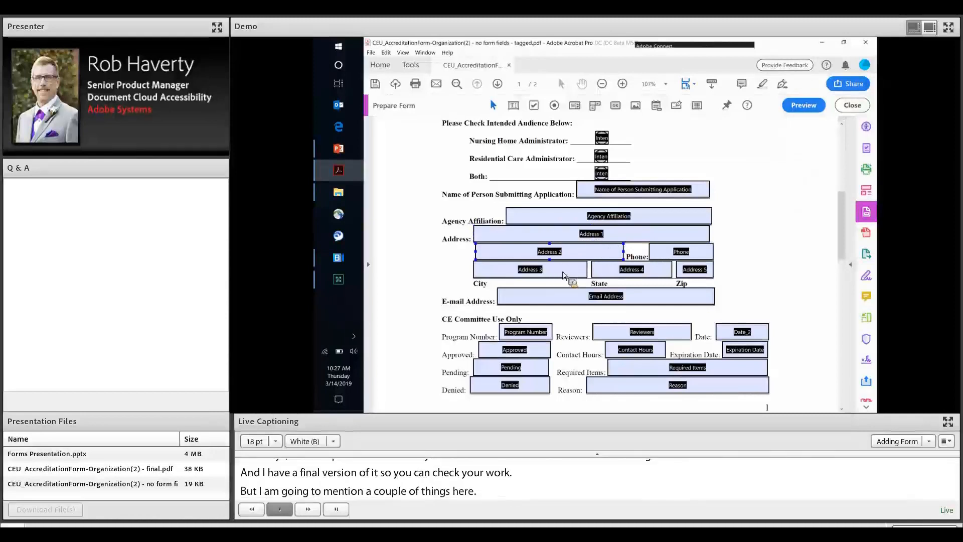
click(699, 275)
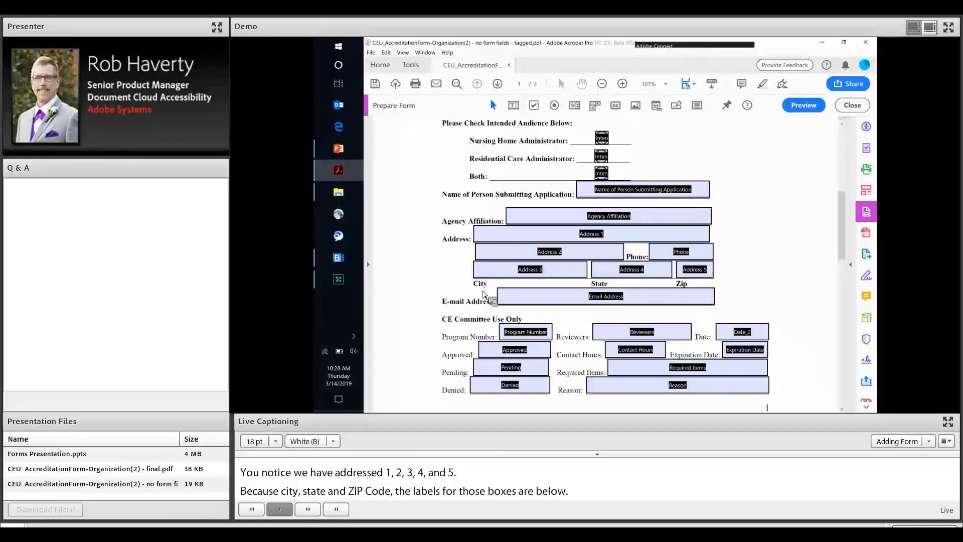
click(580, 250)
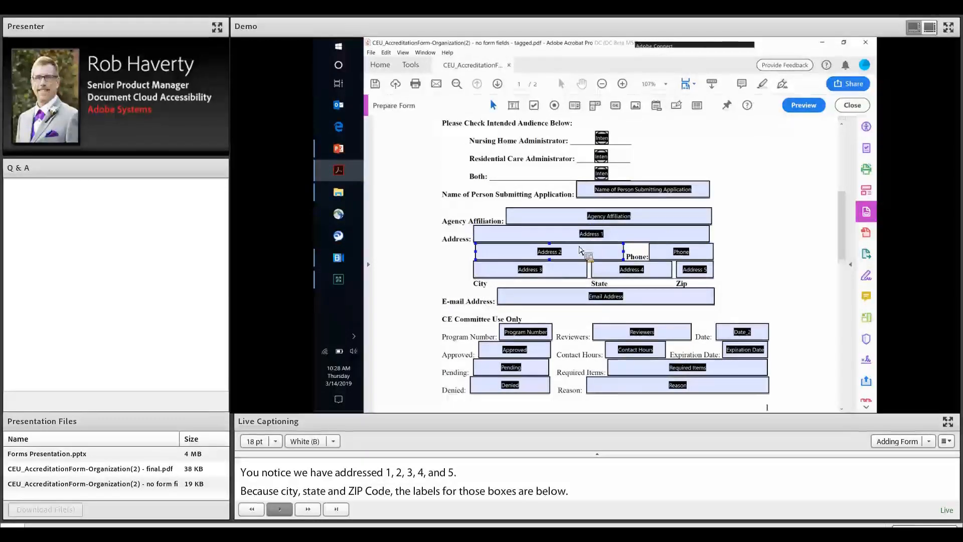
click(580, 240)
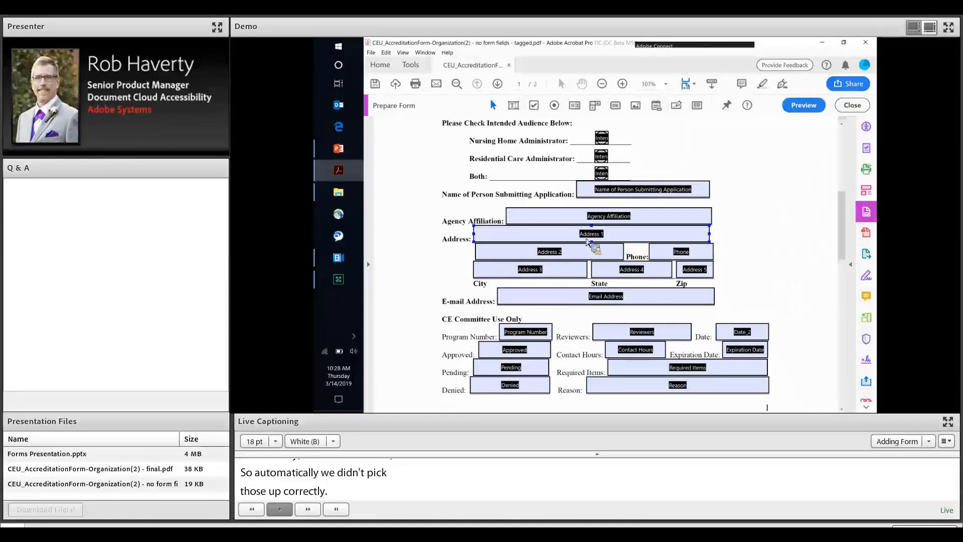
click(576, 246)
click(571, 232)
click(607, 236)
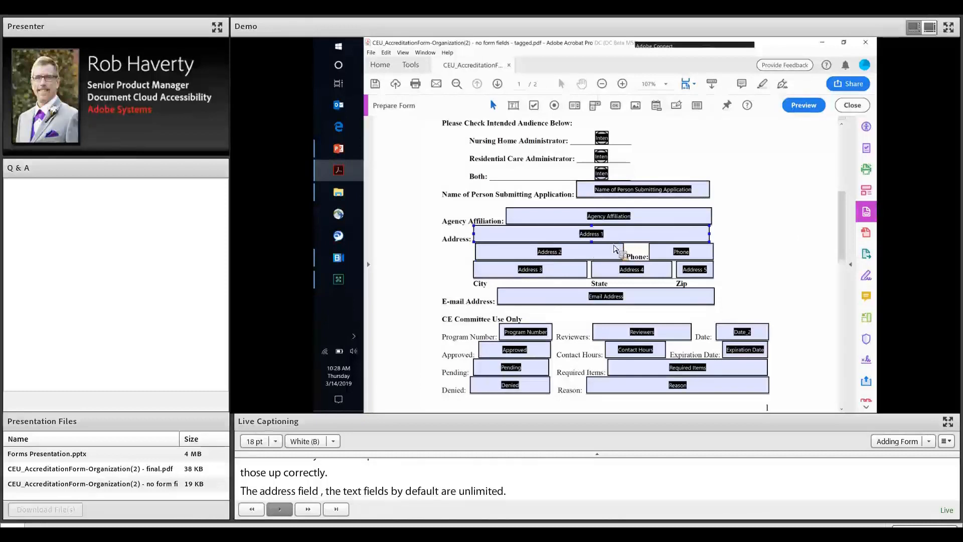
Delete the redundant Address 2 field on the second address line
click(574, 257)
click(573, 257)
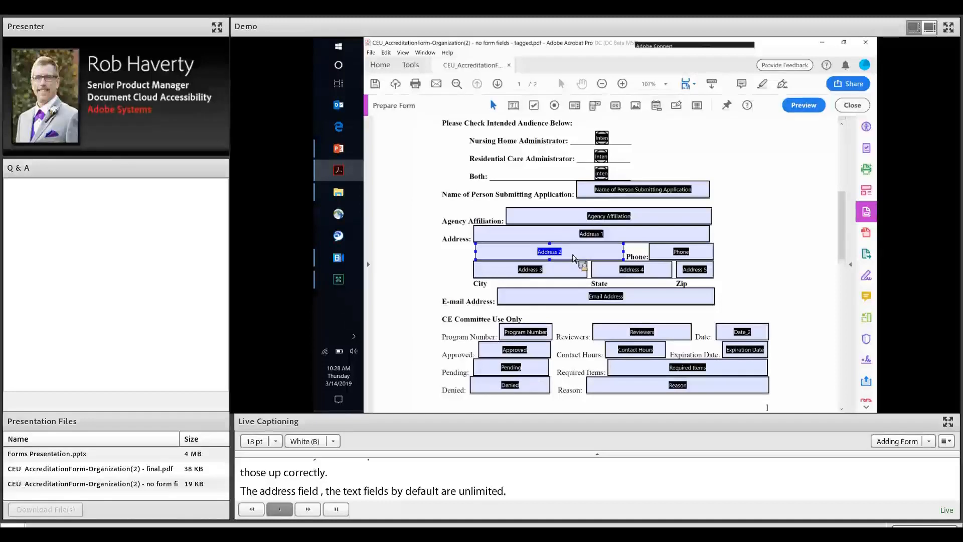
key(Delete)
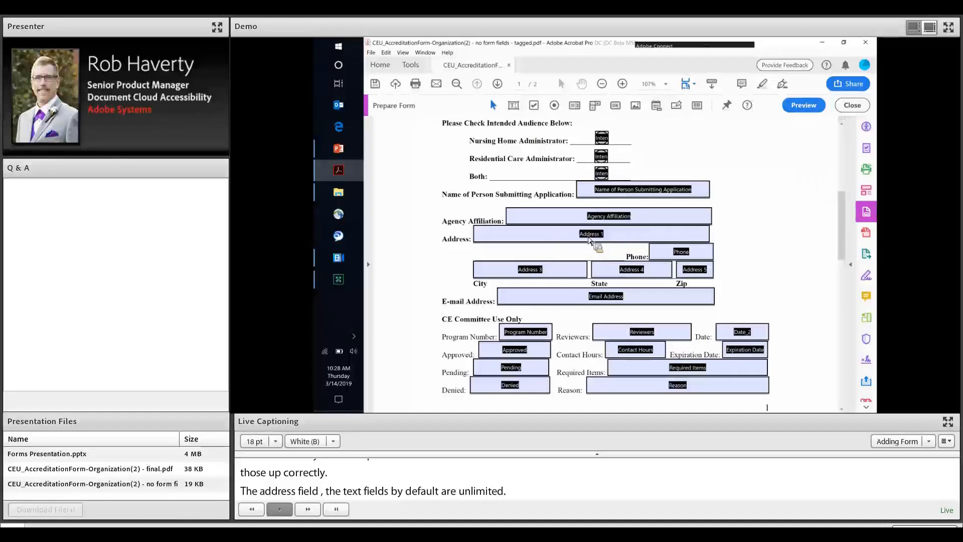
Rename the Address 1 field as "Address" and set its tooltip to "Mailing Address"
click(590, 240)
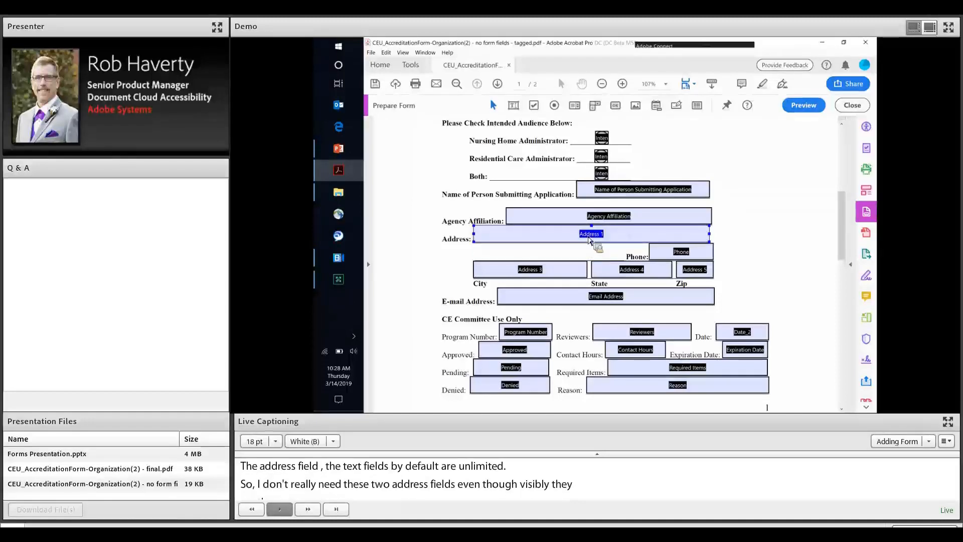
right_click(589, 240)
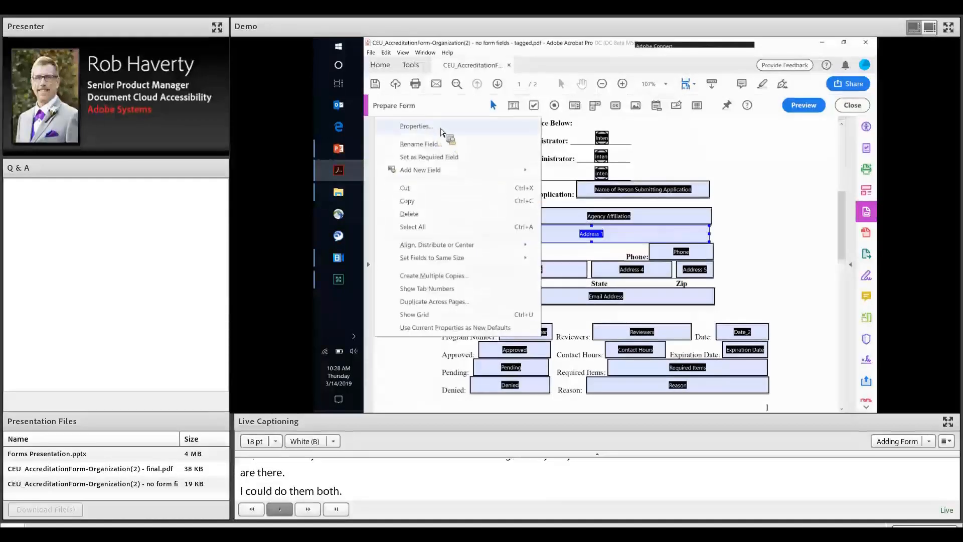
click(434, 125)
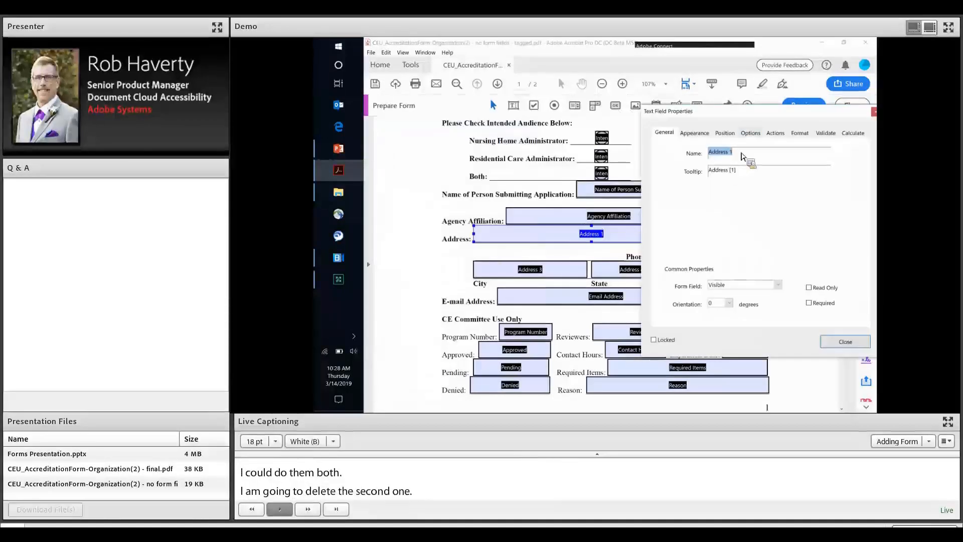
click(741, 155)
key(BackSpace)
key(BackSpace)
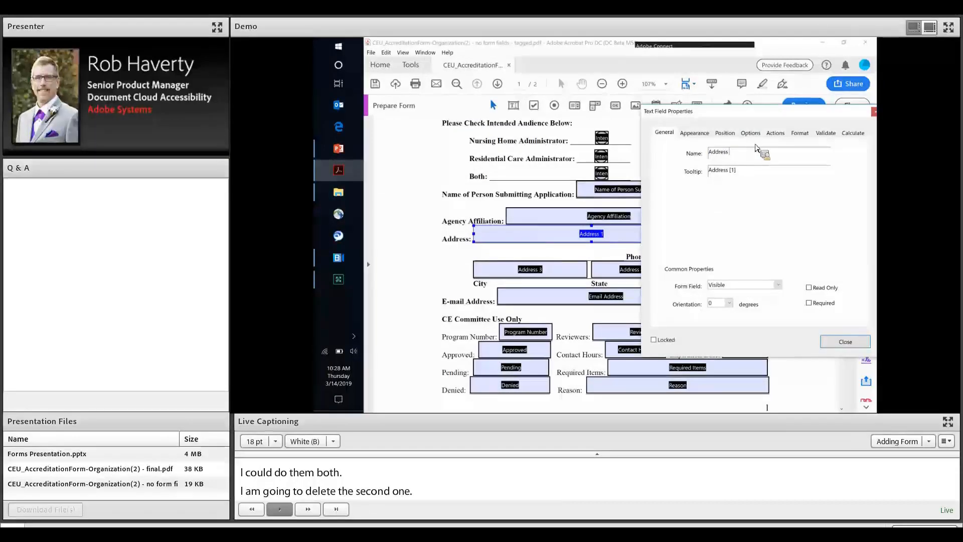
double_click(722, 173)
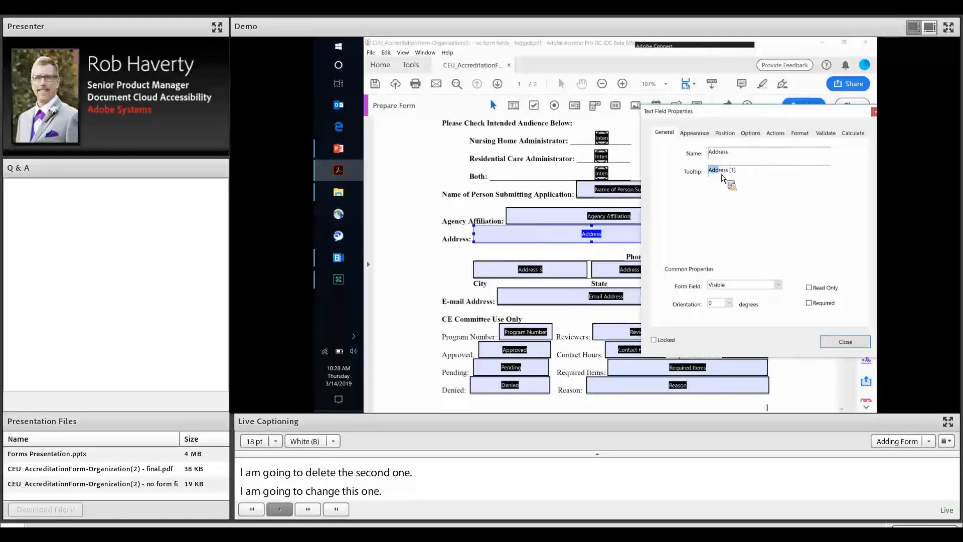
drag(727, 179, 707, 181)
text(Mailing A)
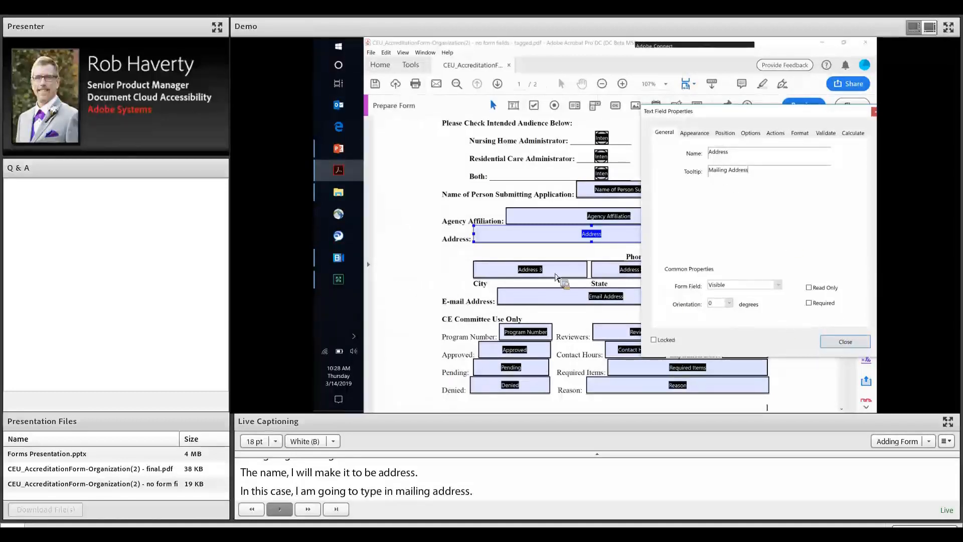
Set both the name and tooltip of the Address 3 field above the City label to "City"
click(535, 276)
click(535, 278)
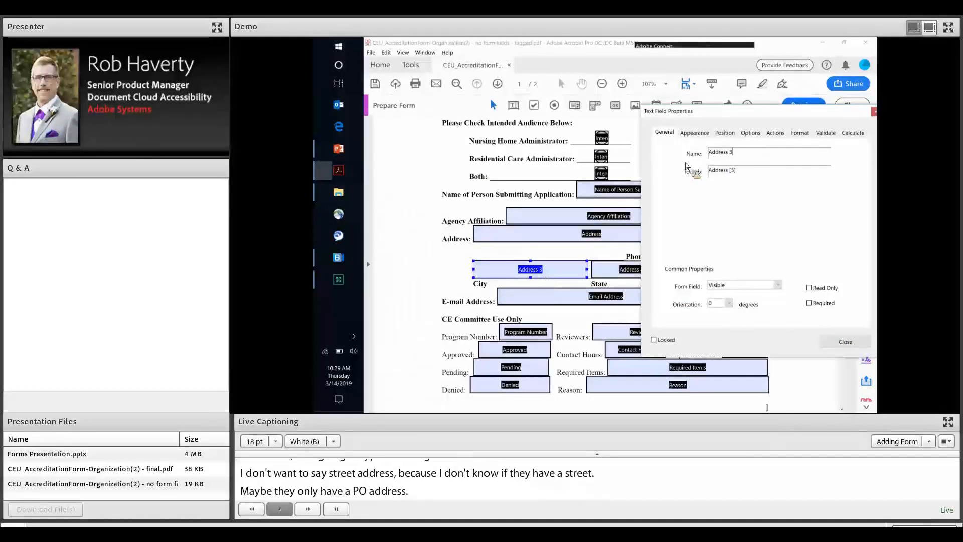
text(City)
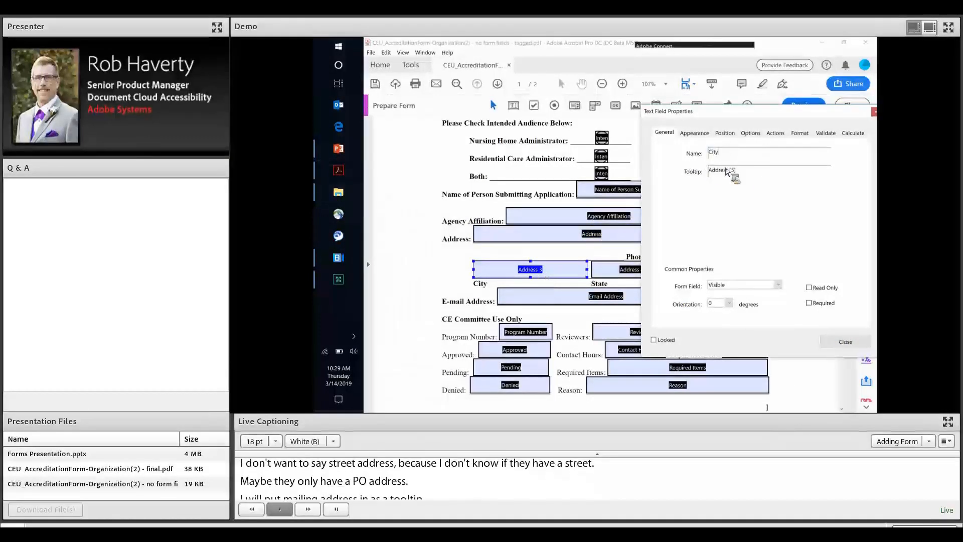
click(728, 173)
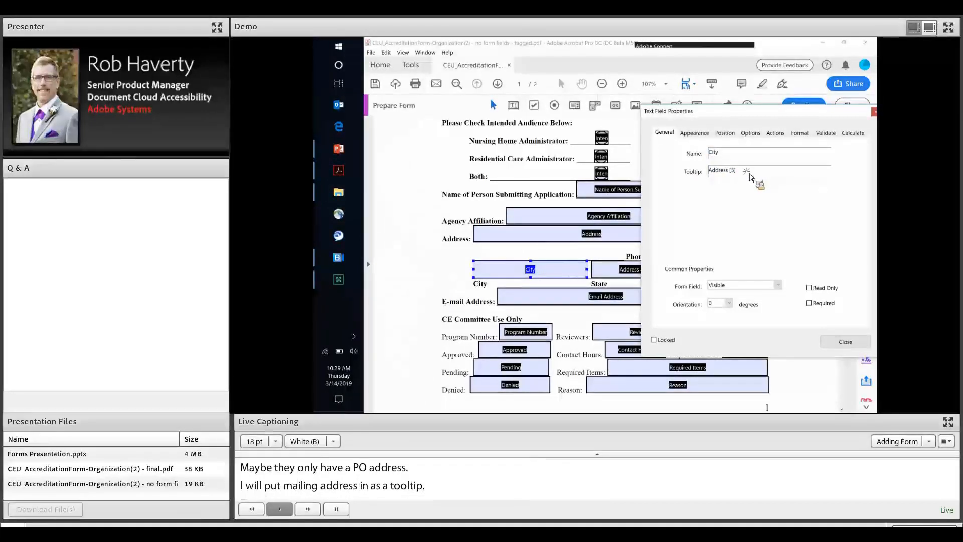
key(ctrl+a)
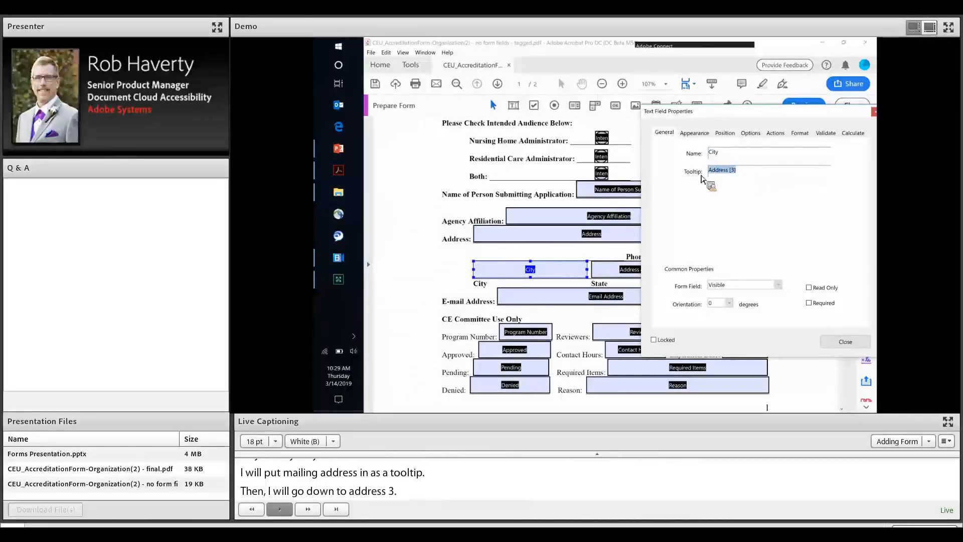
text(City)
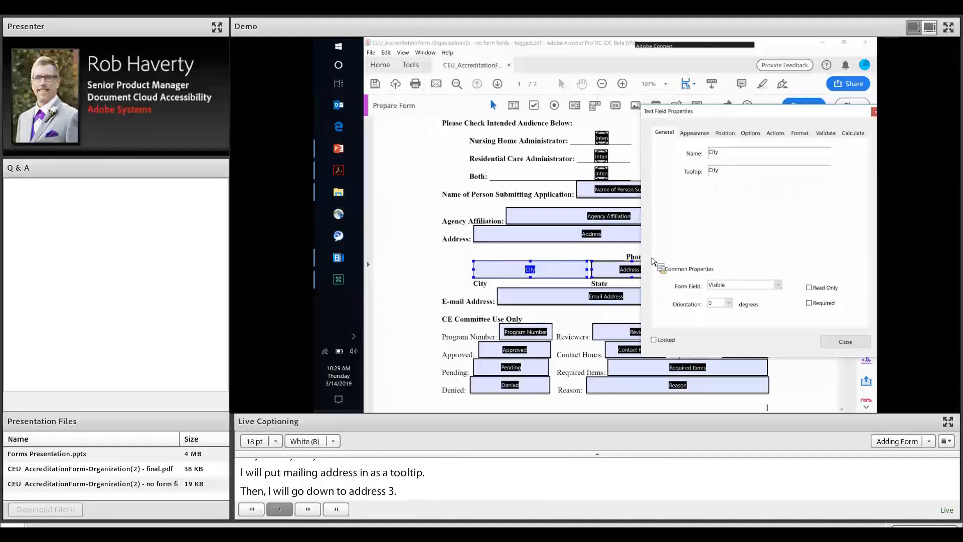
Set both the name and tooltip of the Address 4 field above the State label to "State"
click(629, 270)
drag(756, 159, 686, 166)
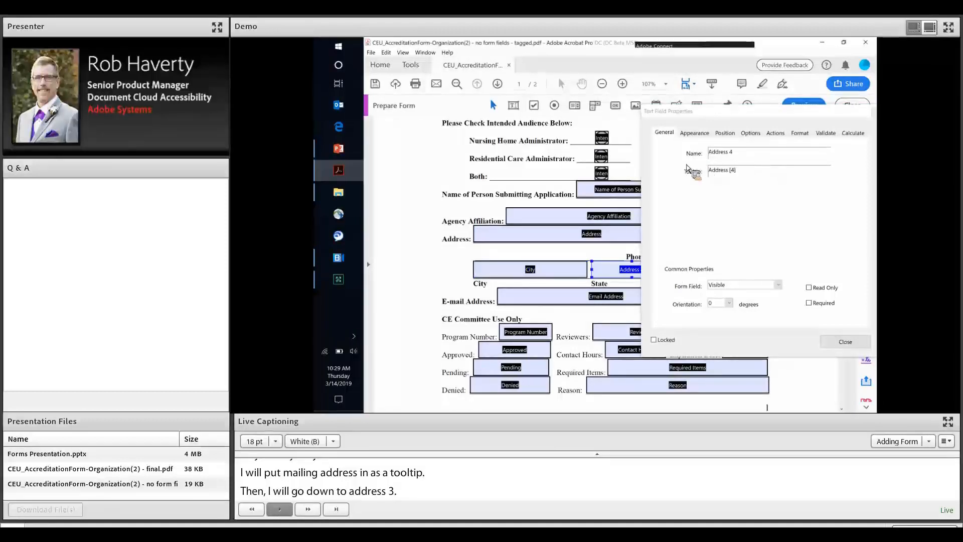
text(State)
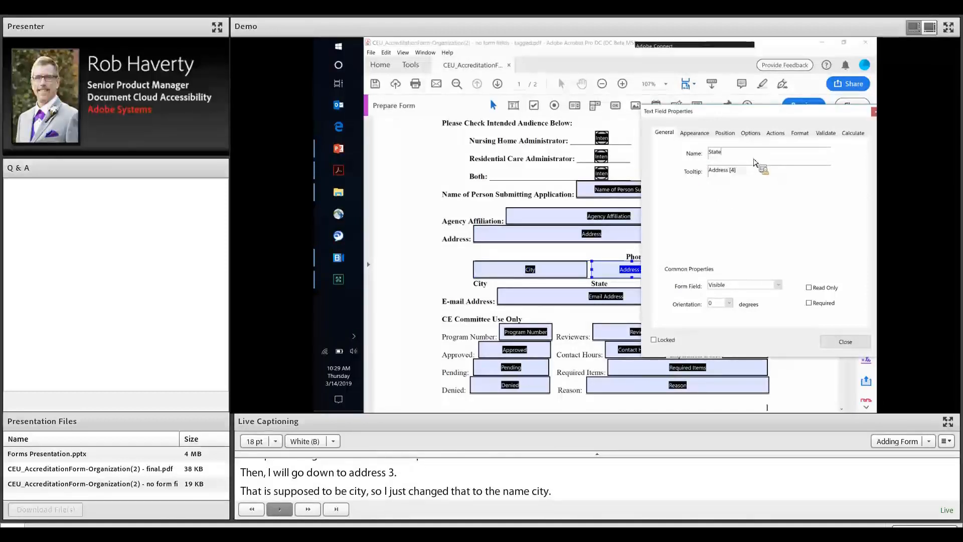
drag(702, 170, 740, 174)
click(739, 172)
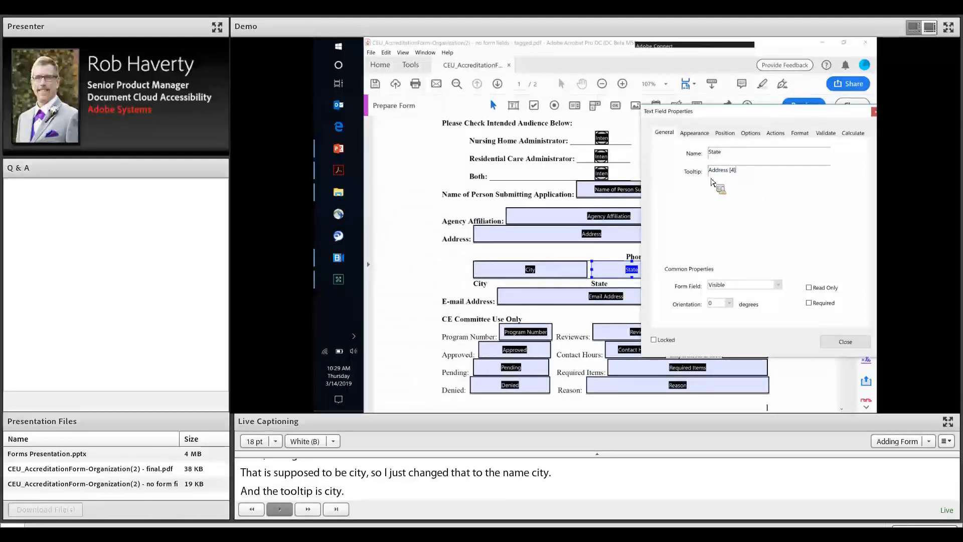
key(ctrl+a)
key(BackSpace)
text(State)
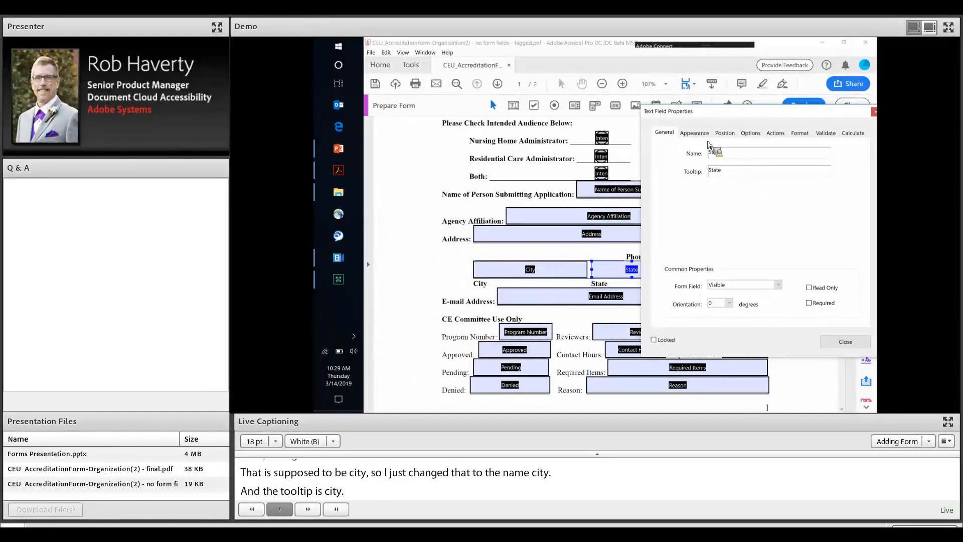
Rename the Address 5 field as "Zip", set its tooltip to "Zip Code" and close the properties dialog
drag(721, 112, 498, 121)
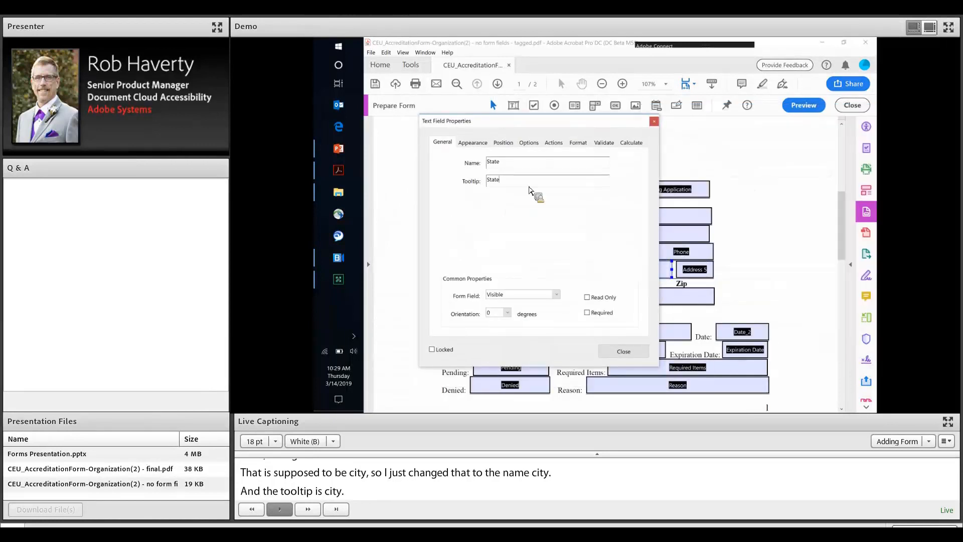
click(705, 271)
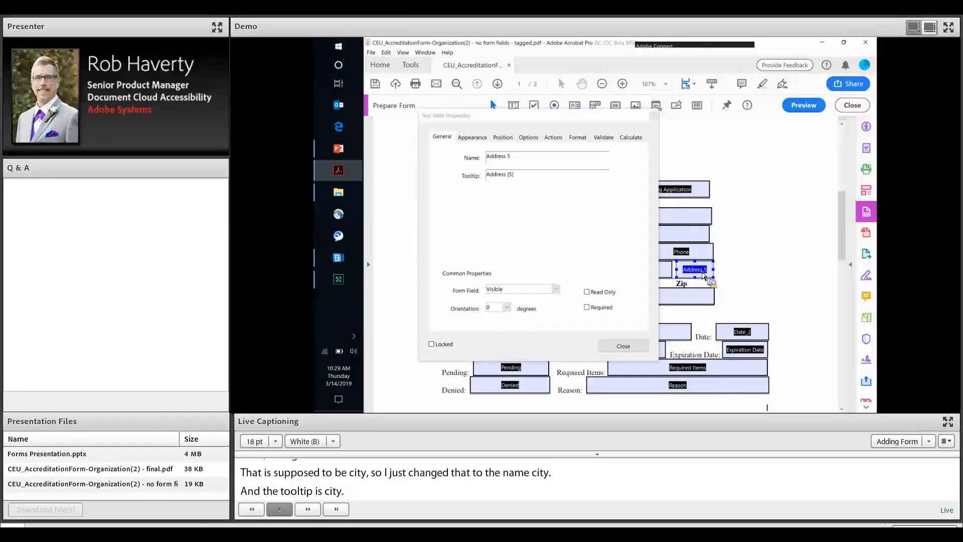
click(474, 163)
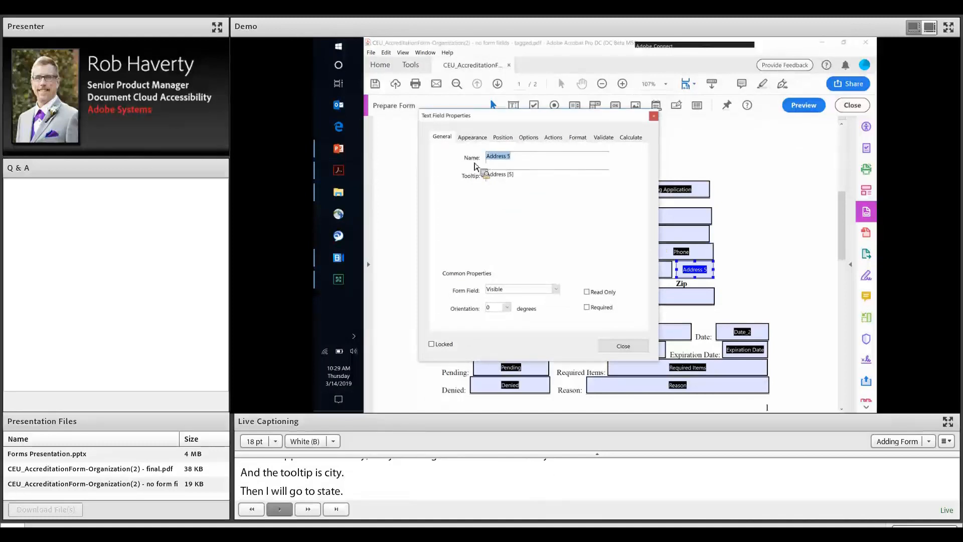
text(A)
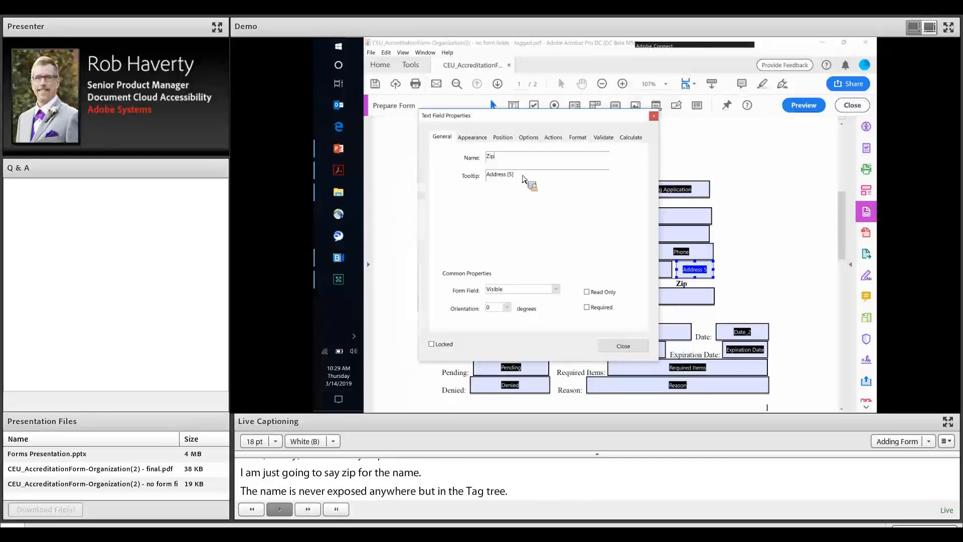
key(Tab)
text(Z)
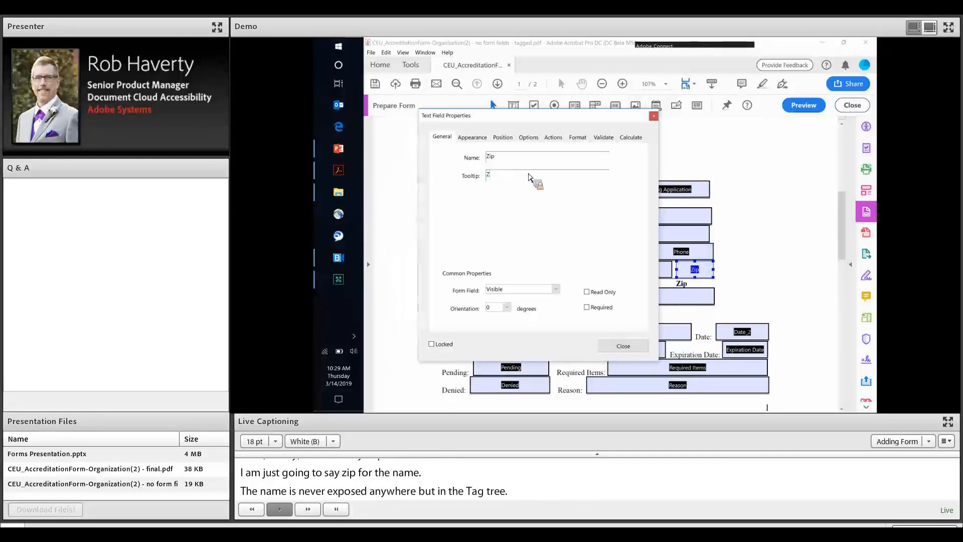
text(ip Code)
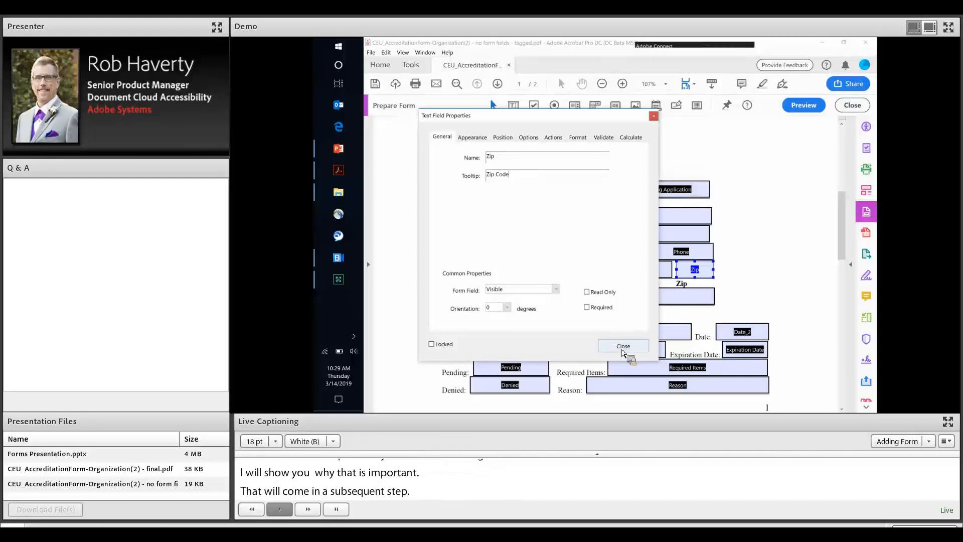
click(623, 350)
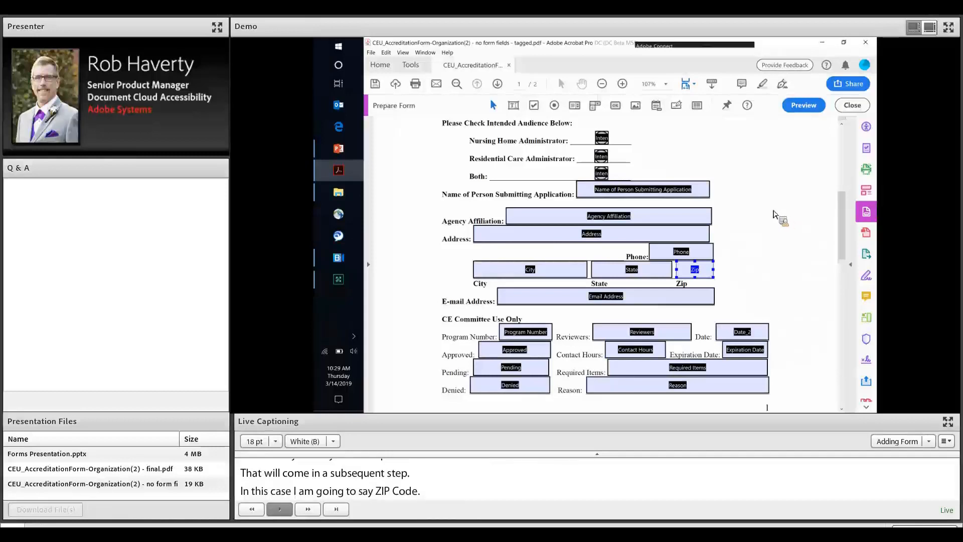
Set the Program Number field's tooltip to "Program Number (CE Commitee Use Only)" and close its properties dialog
click(641, 299)
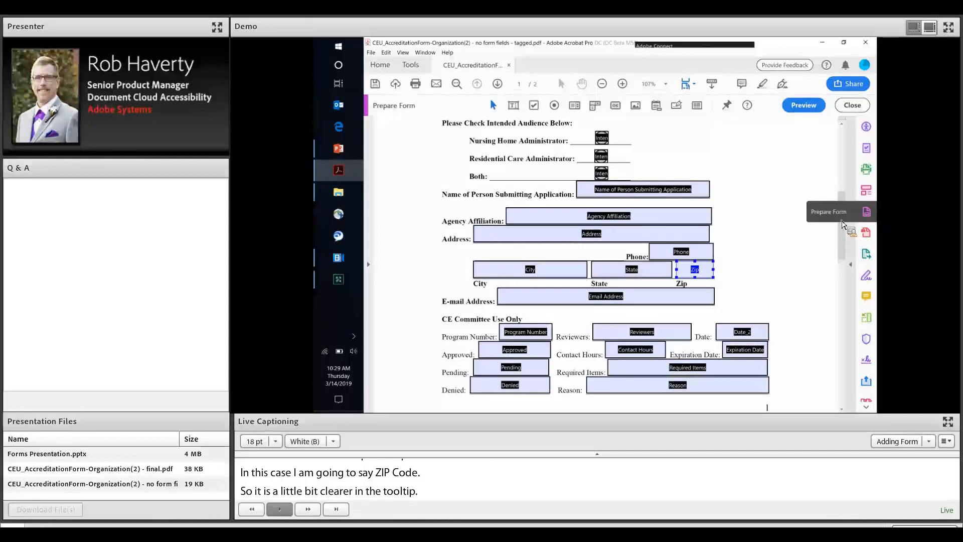
scroll(677, 261, down, 2)
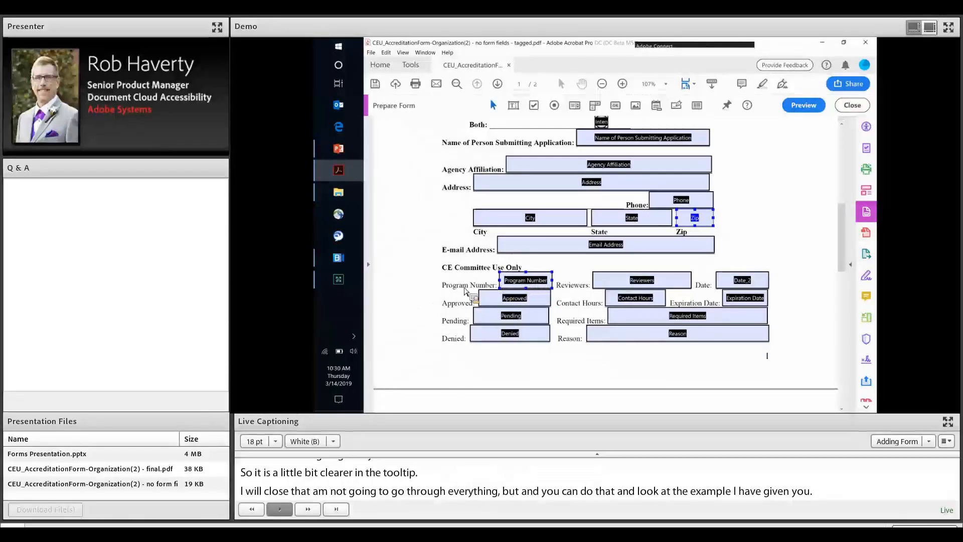
click(527, 289)
right_click(527, 289)
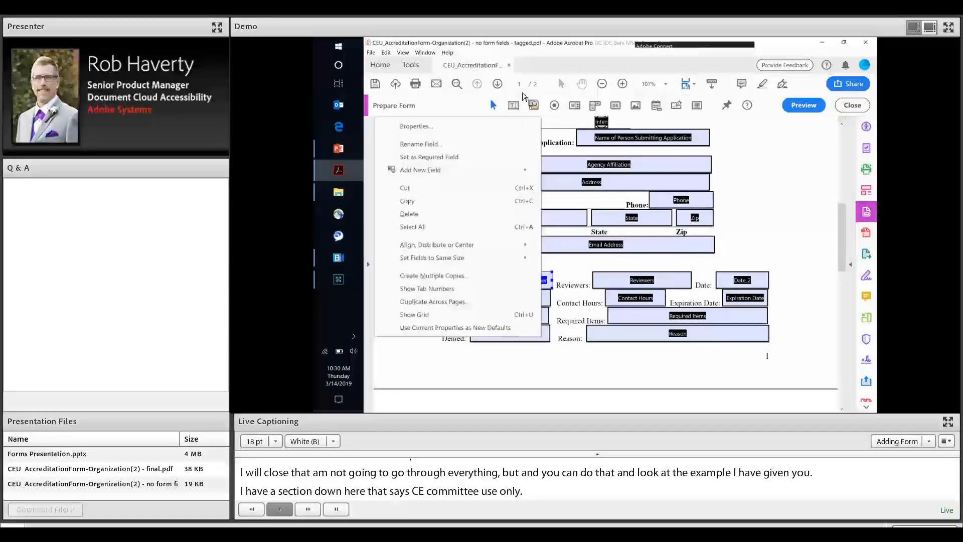
click(416, 127)
drag(654, 118, 716, 112)
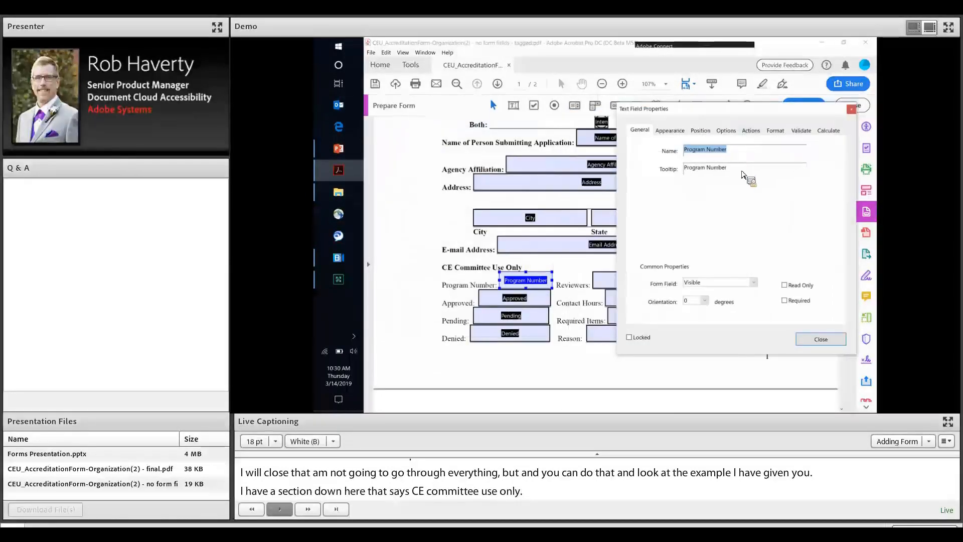
click(734, 174)
text((CE Commitee)
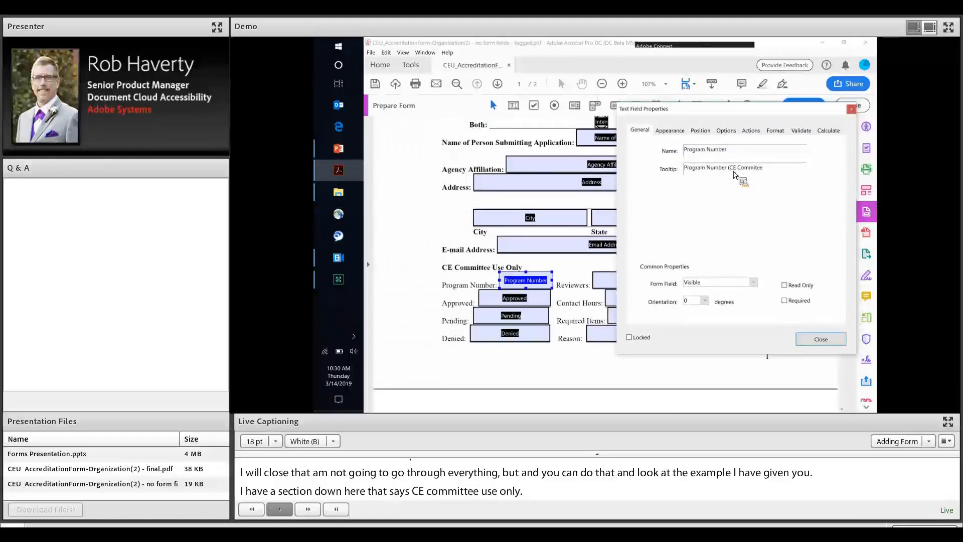
text( Use Only)
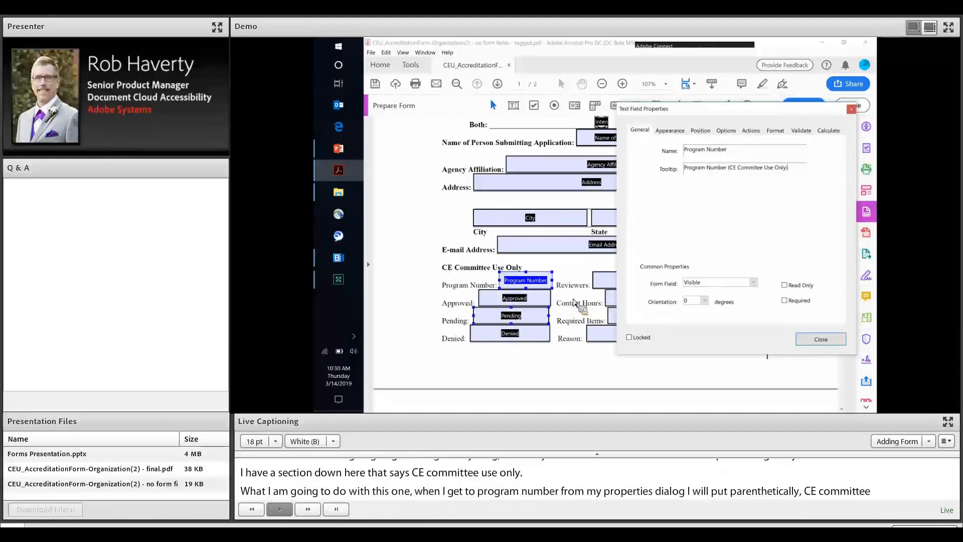
drag(725, 109, 505, 110)
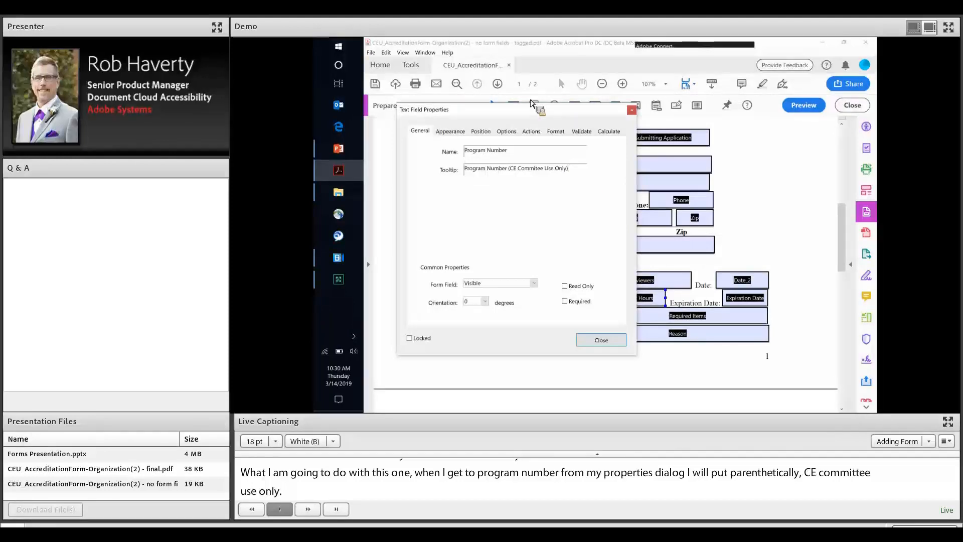
drag(511, 117, 750, 125)
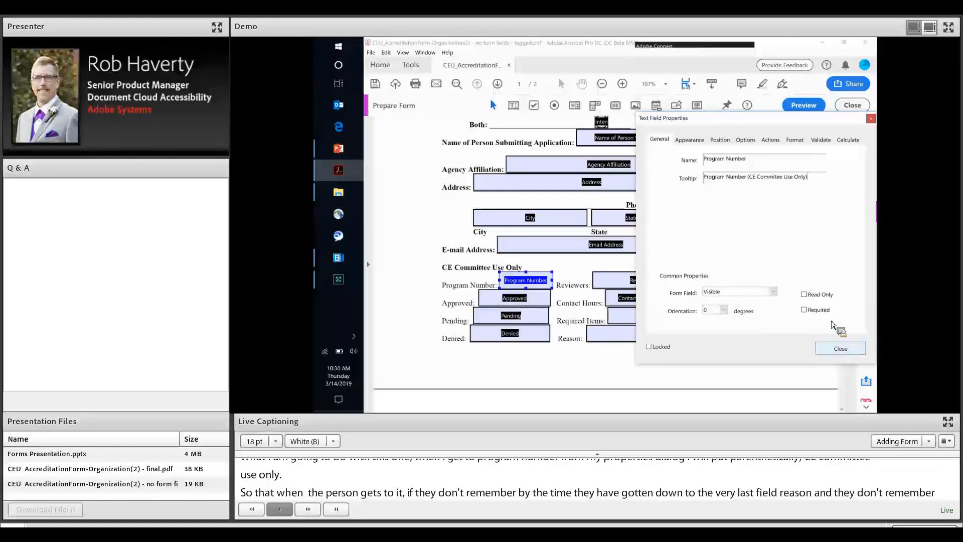
click(840, 349)
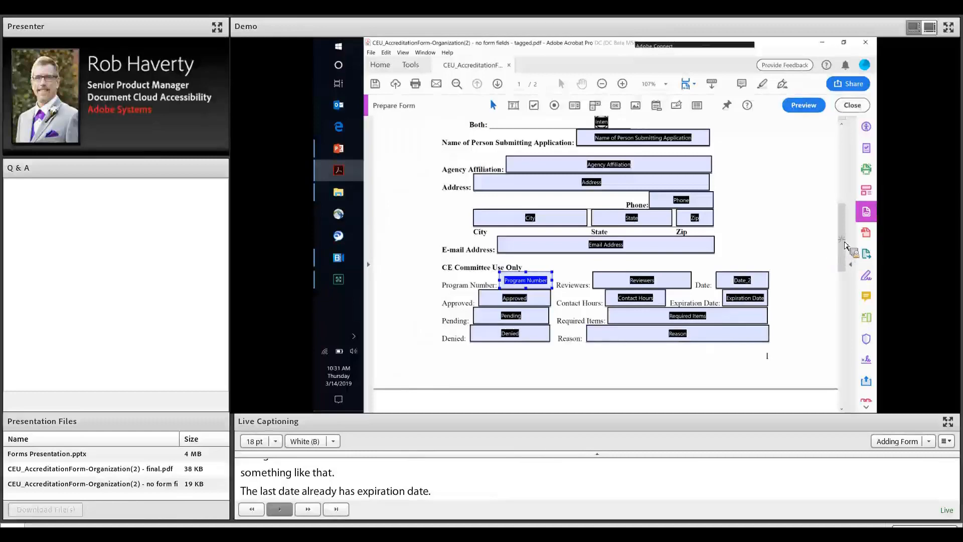
Save a copy of the form in the Webinar 5 folder, removing "no form fields" from the file name and appending "delete"
drag(840, 202, 840, 123)
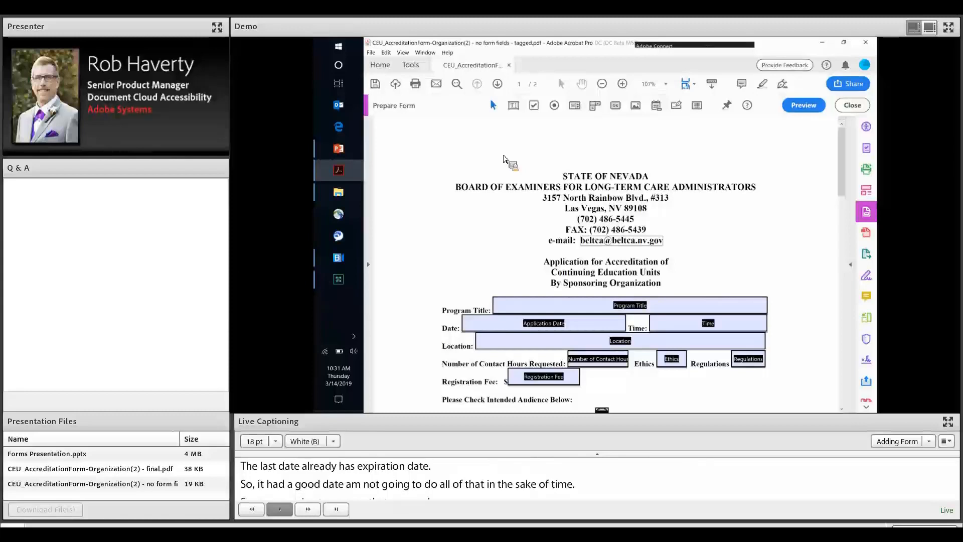
click(372, 53)
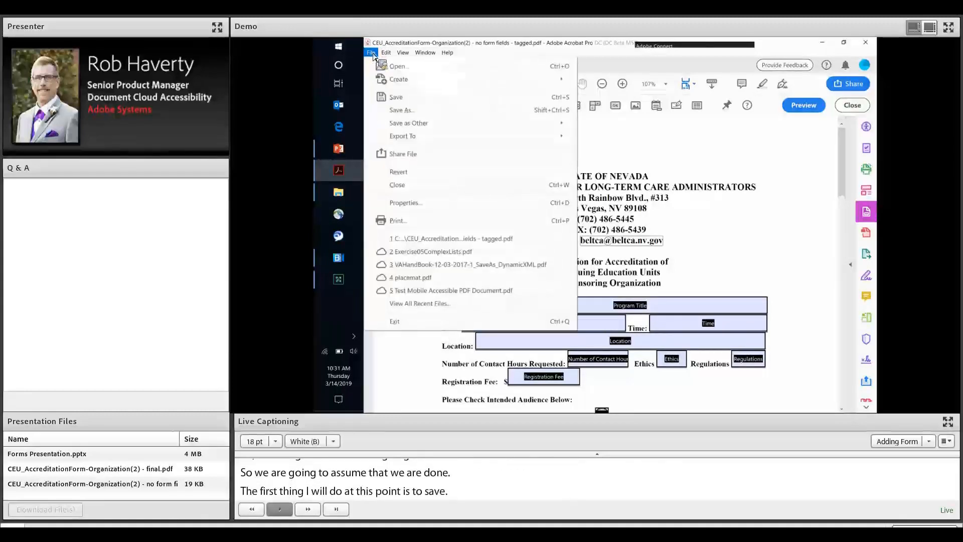
click(402, 111)
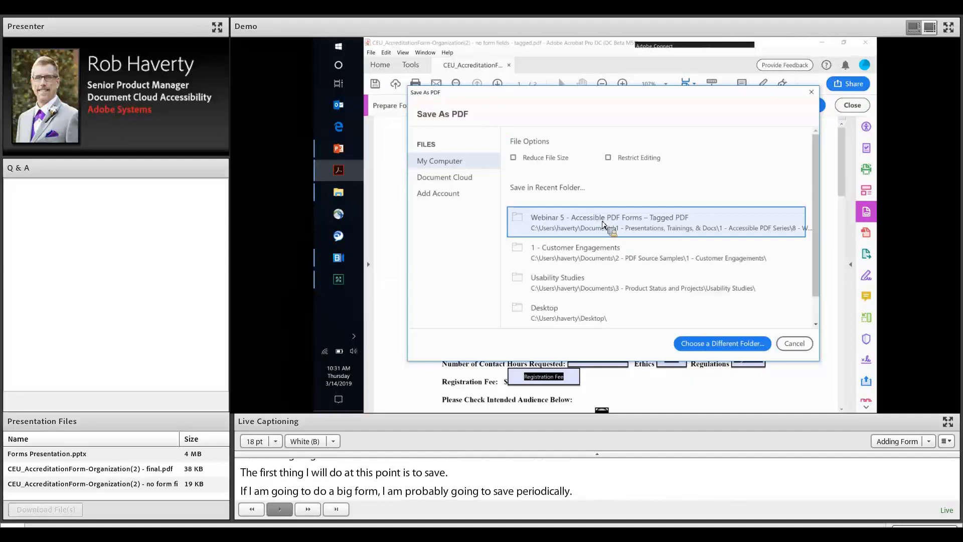
click(603, 224)
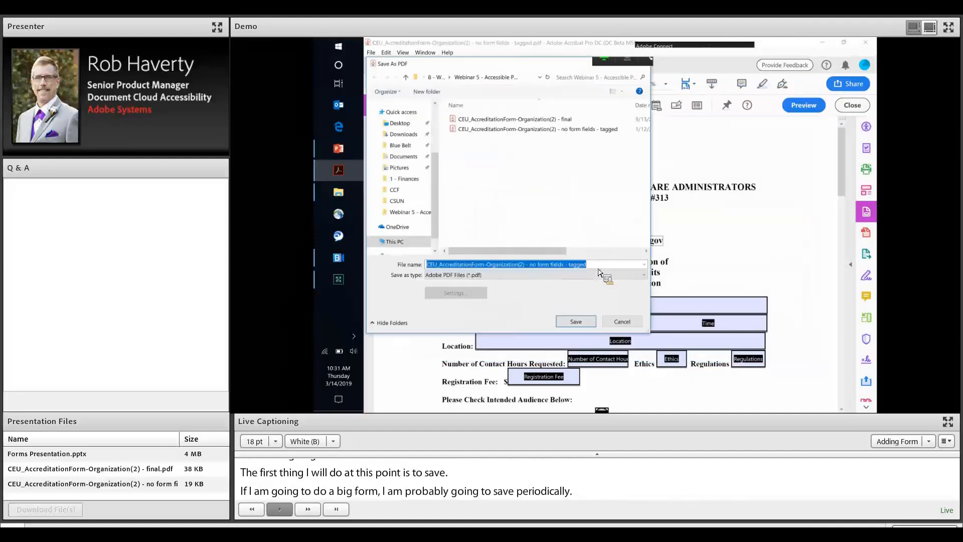
text(delete)
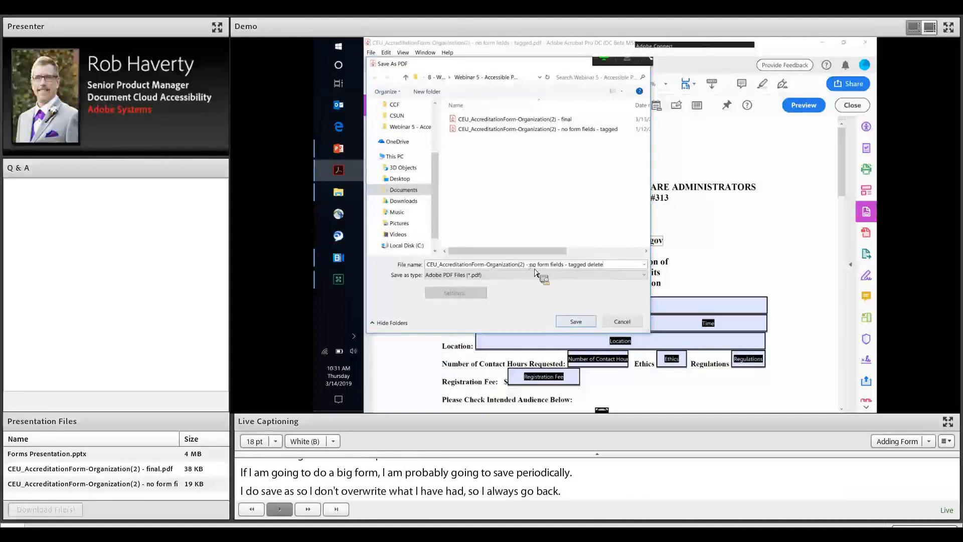
drag(530, 264, 565, 269)
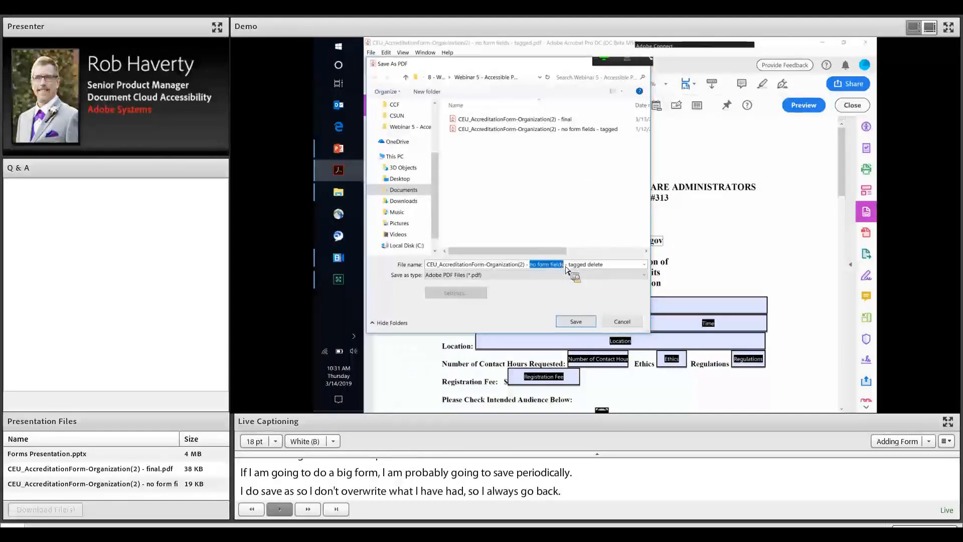
key(Delete)
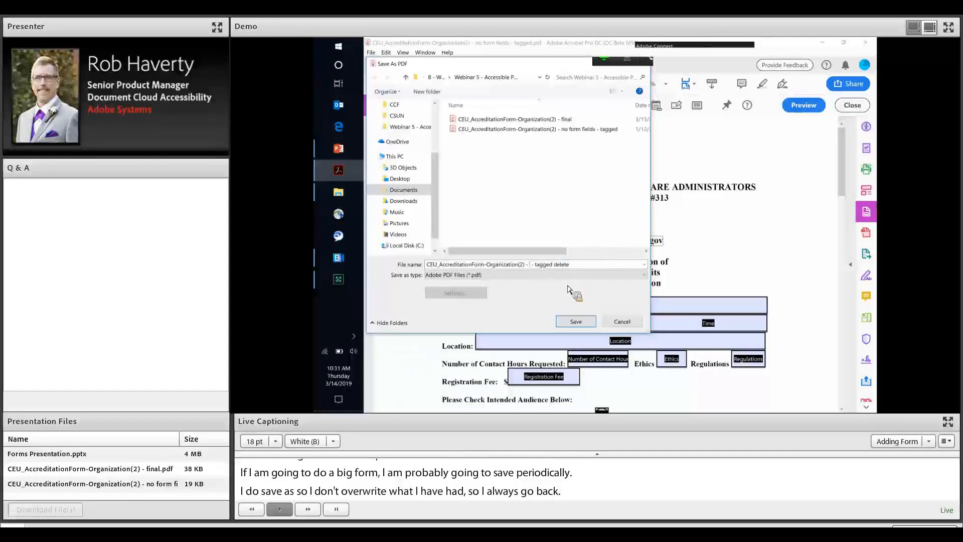
click(575, 322)
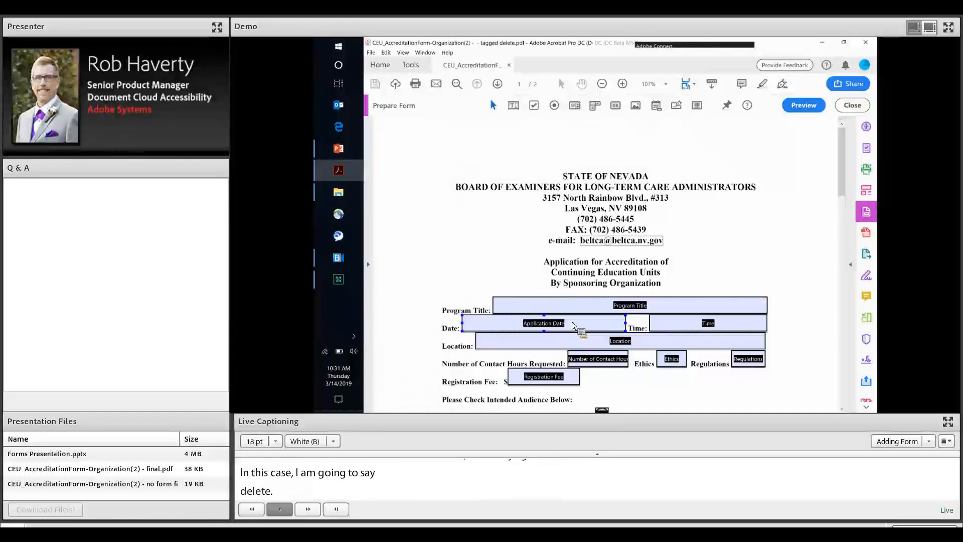
Review the audience radio buttons and expand the form tools pane with the list of fields
click(831, 195)
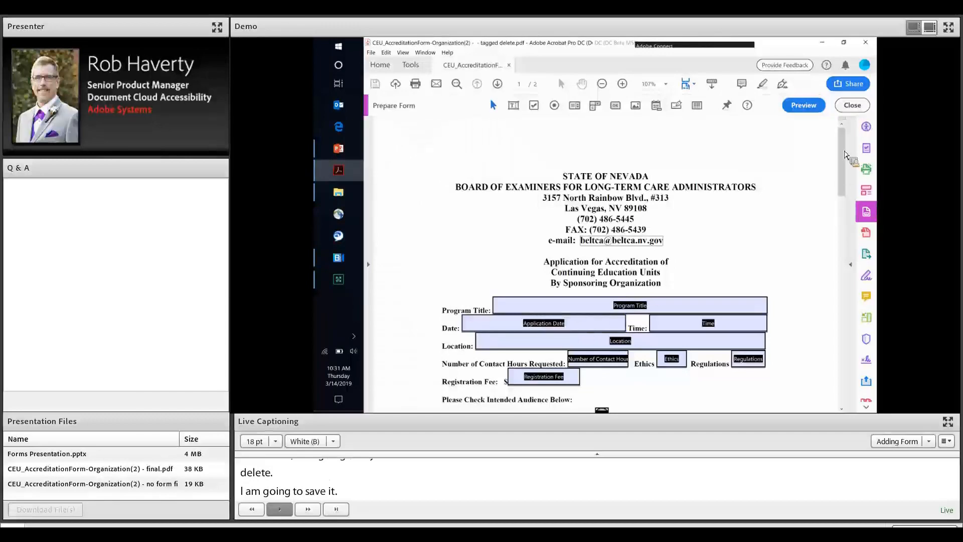
scroll(845, 192, down, 3)
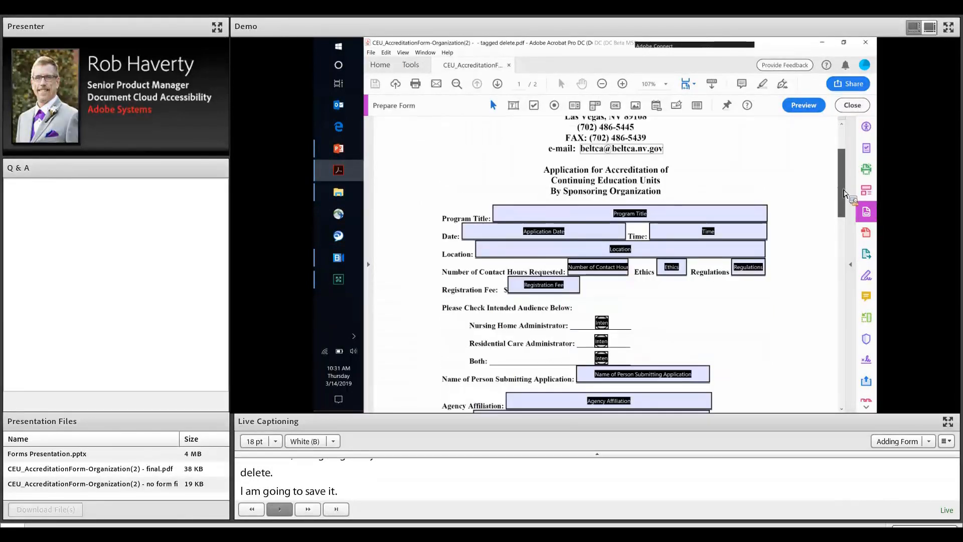
scroll(845, 191, down, 2)
scroll(844, 184, up, 3)
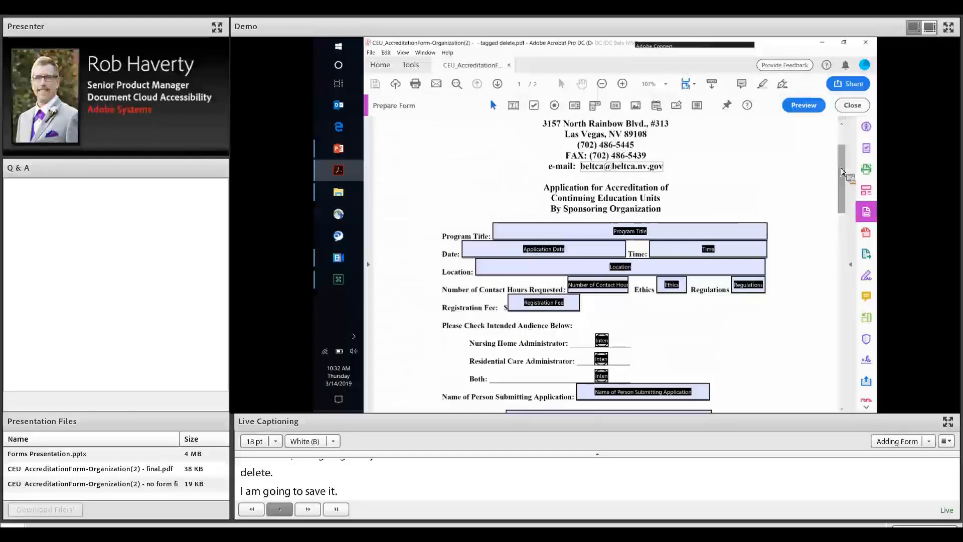
click(601, 340)
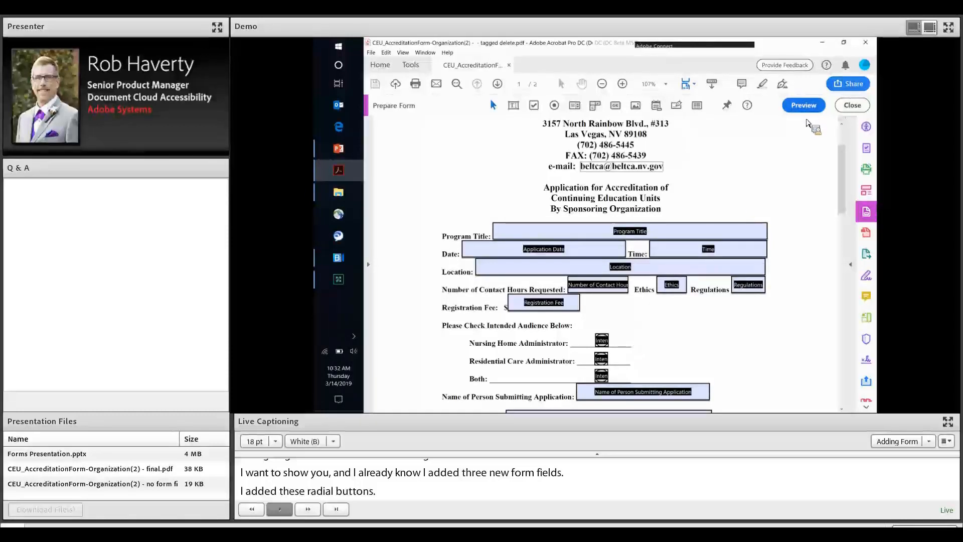
click(851, 266)
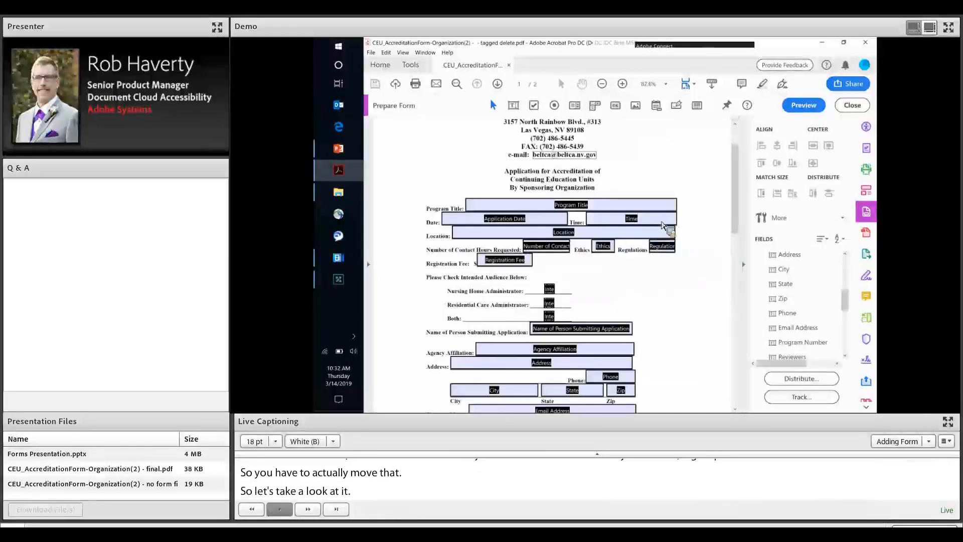
Preview the form and put the keyboard focus in the Program Title field
click(805, 106)
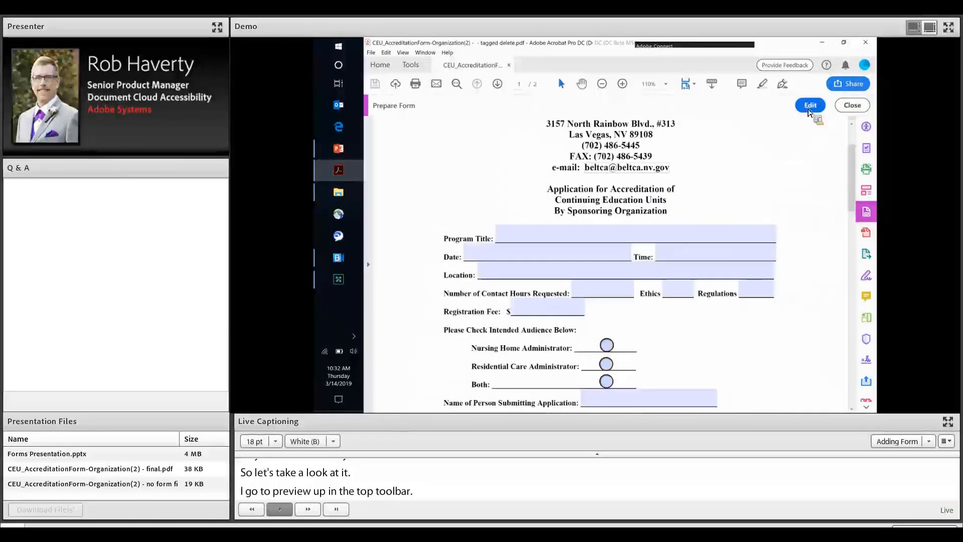
key(Tab)
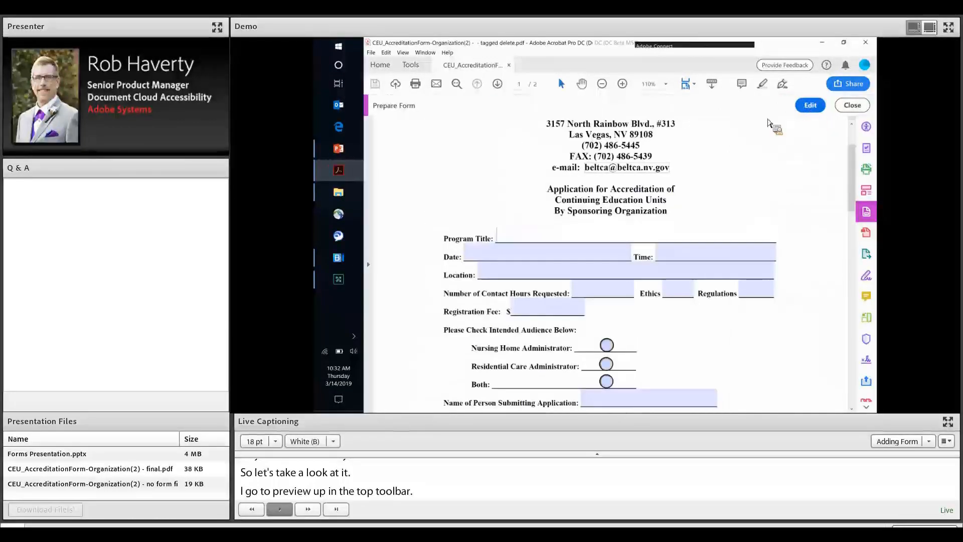
click(815, 107)
click(805, 106)
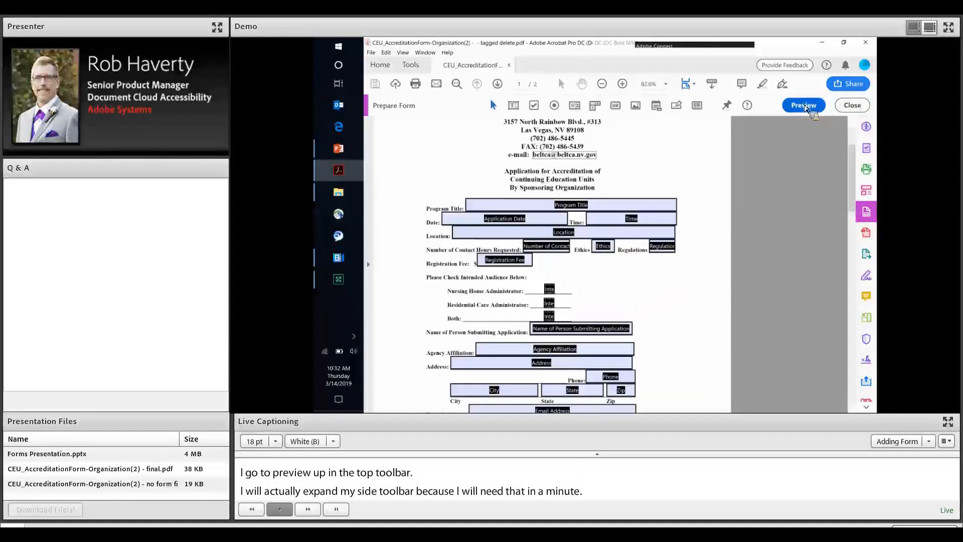
key(Tab)
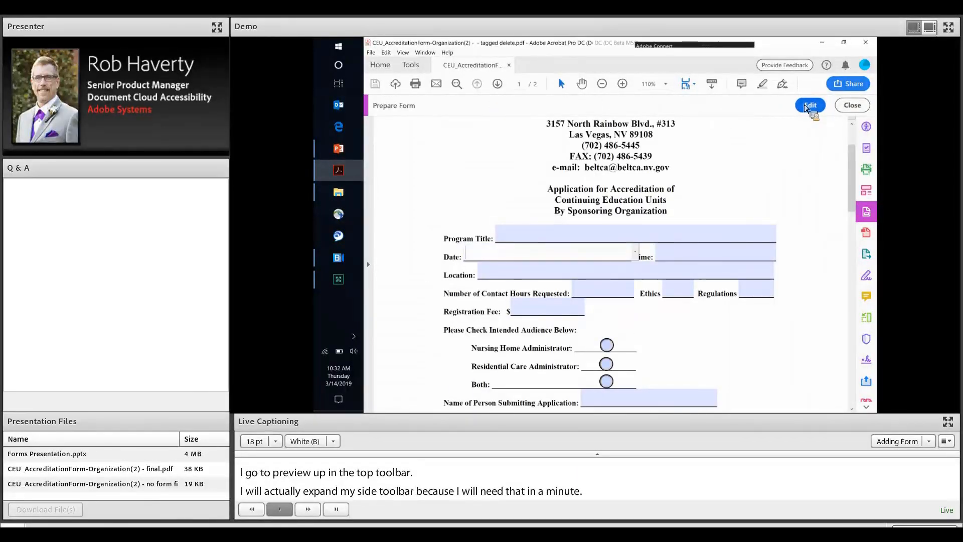
key(shift+Tab)
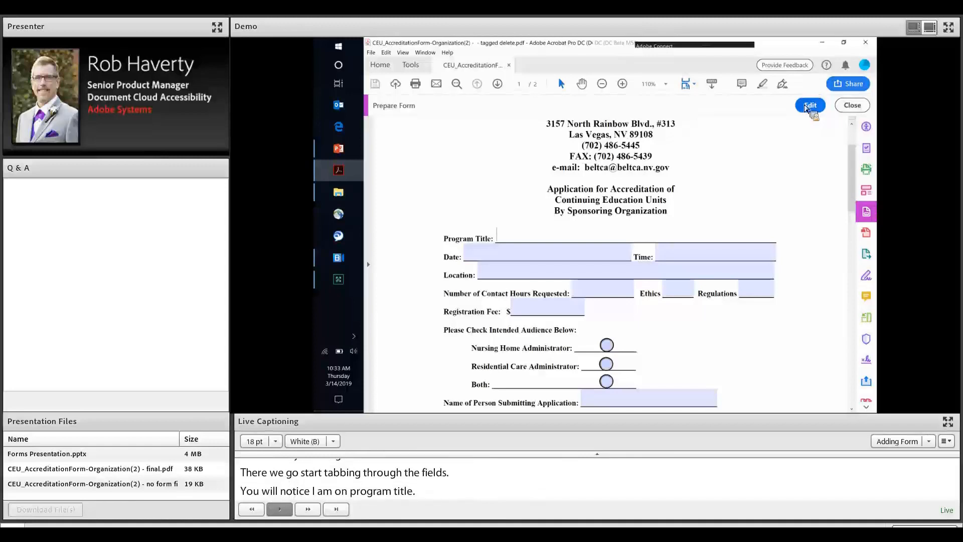
Test the Date field's format by entering "May 27, 2019" and moving on to the Time field
key(Tab)
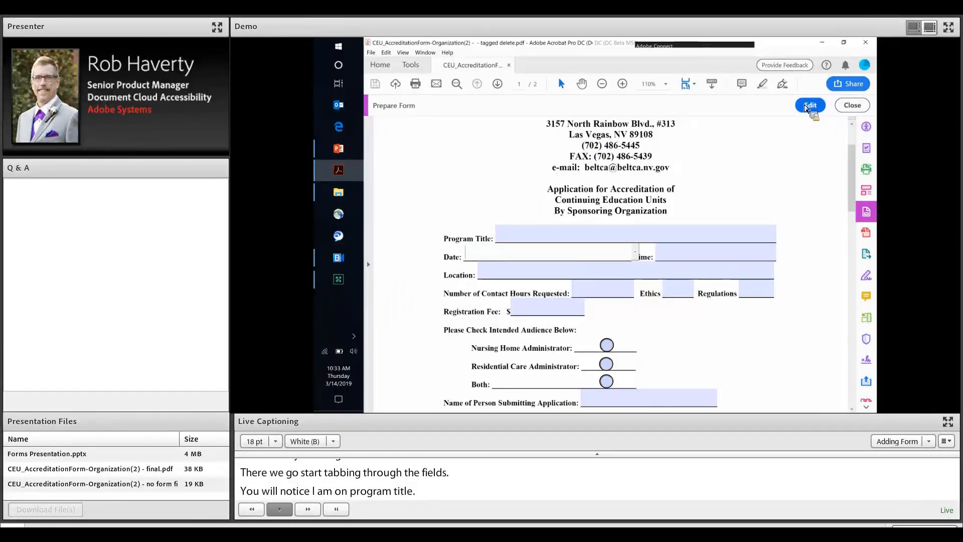
text(May 27, )
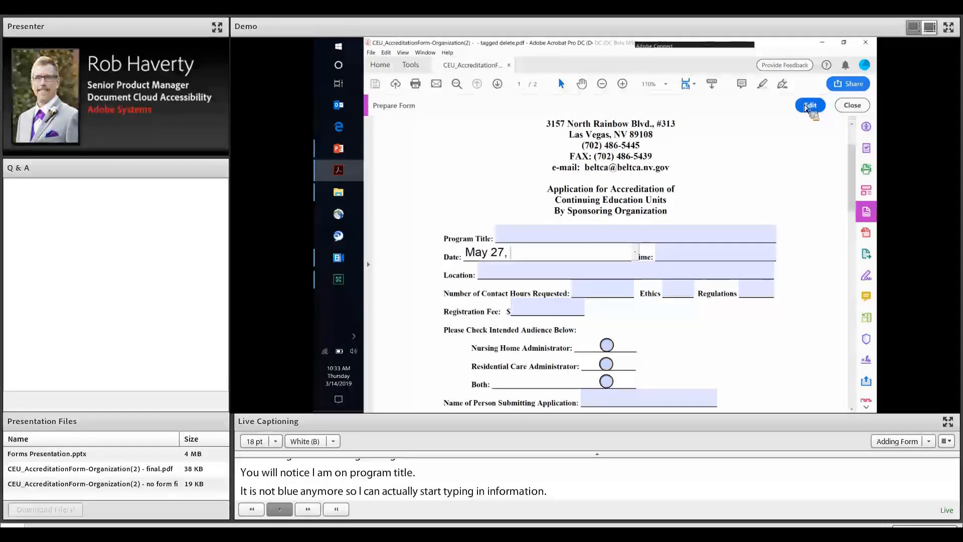
text(201)
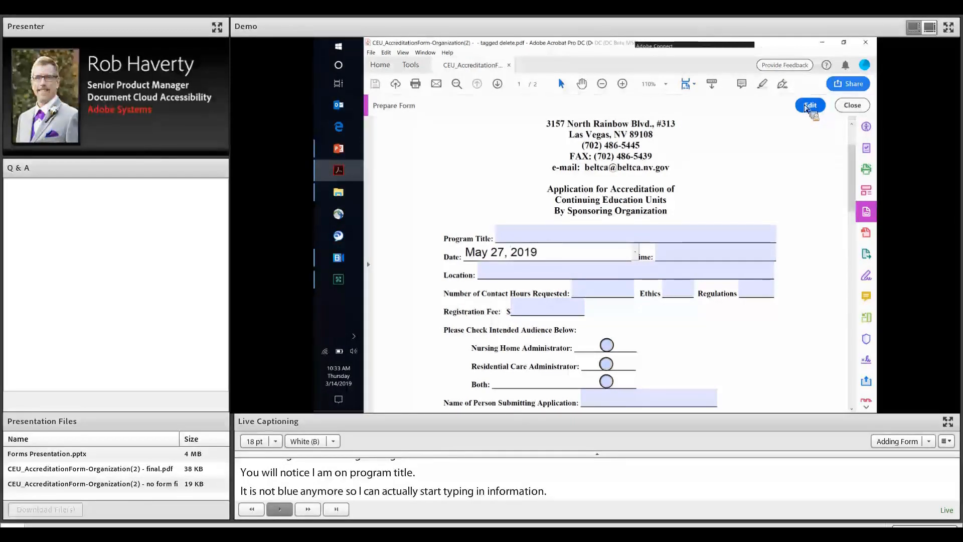
text(9)
key(Tab)
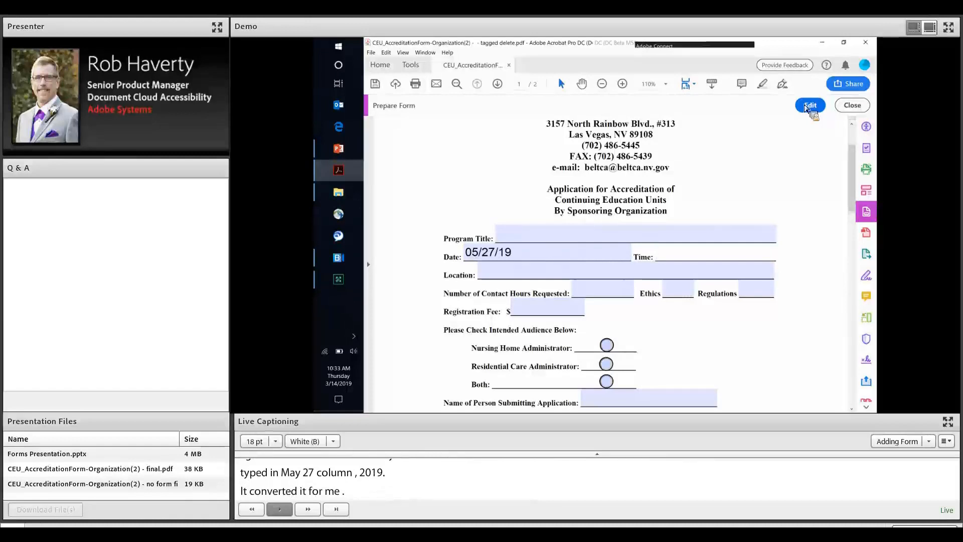
Check the tab order from Time through Registration Fee to the field that follows it, and return to form editing
key(Tab)
key(Tab)
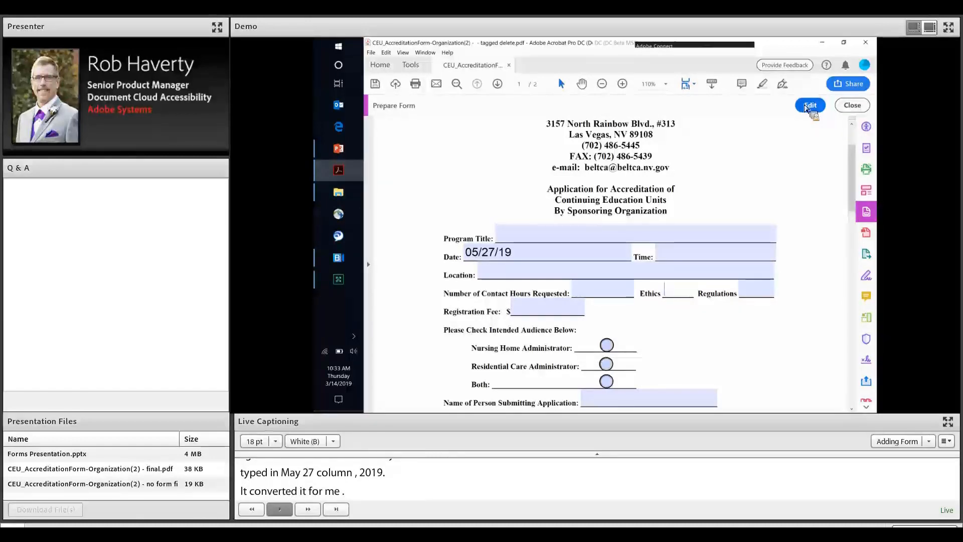
key(Tab)
key(Tab)
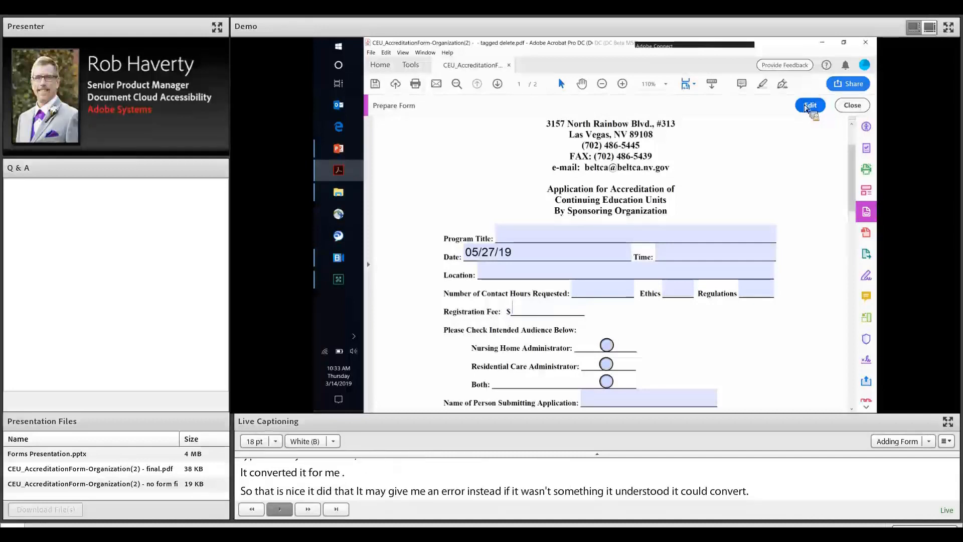
key(Tab)
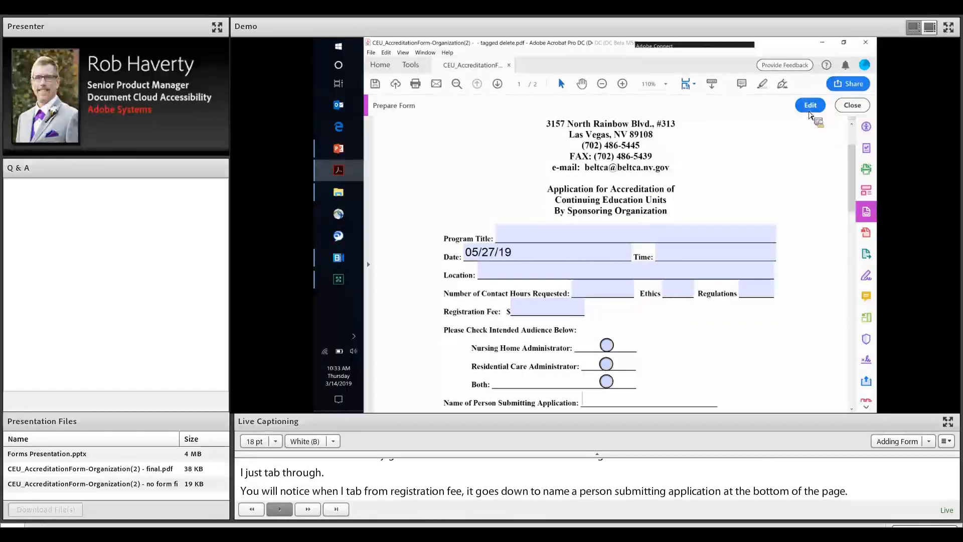
click(810, 108)
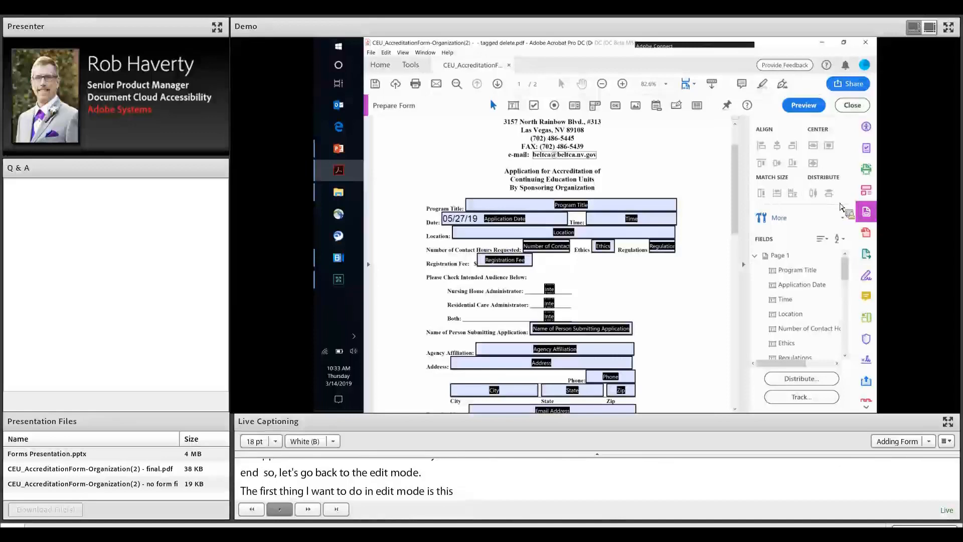
Clear the test data from the form and check the Application Date field
click(843, 219)
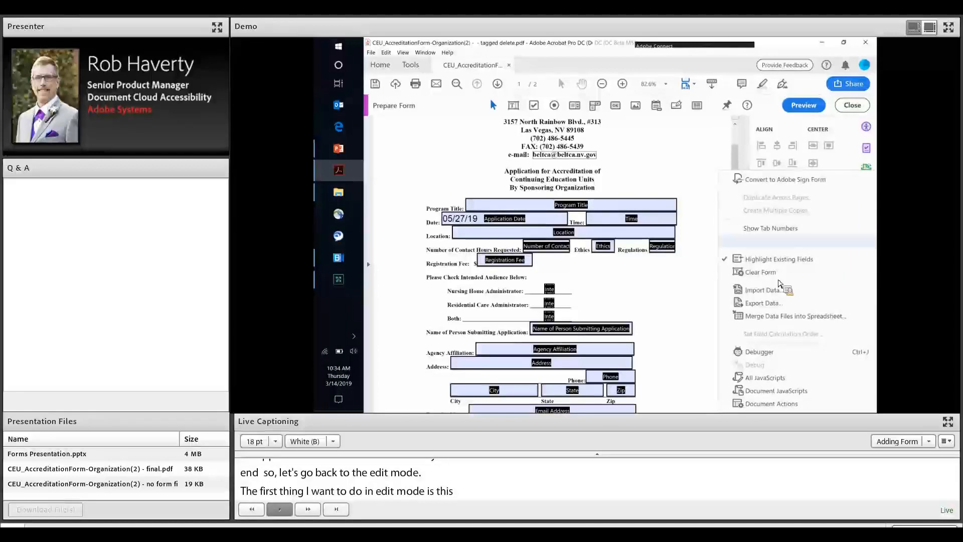
click(752, 276)
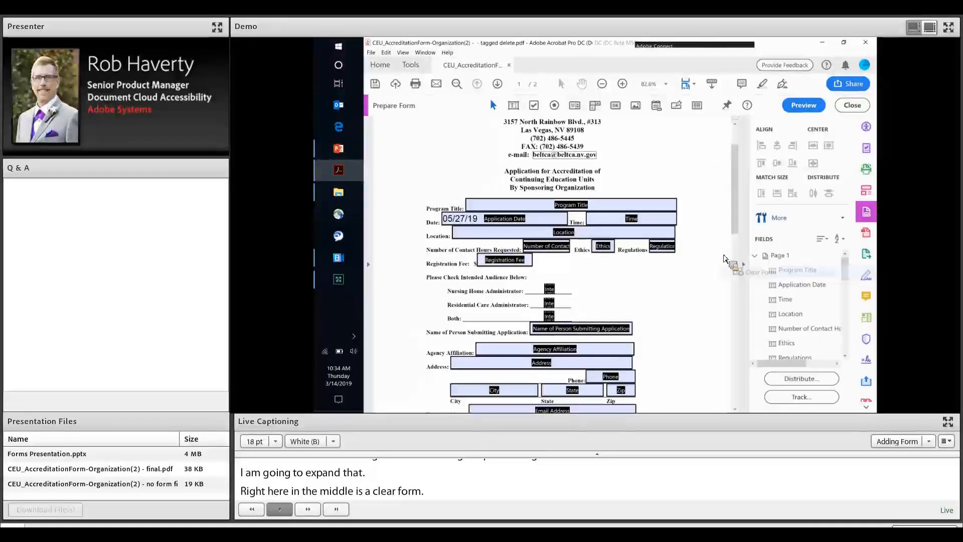
click(467, 225)
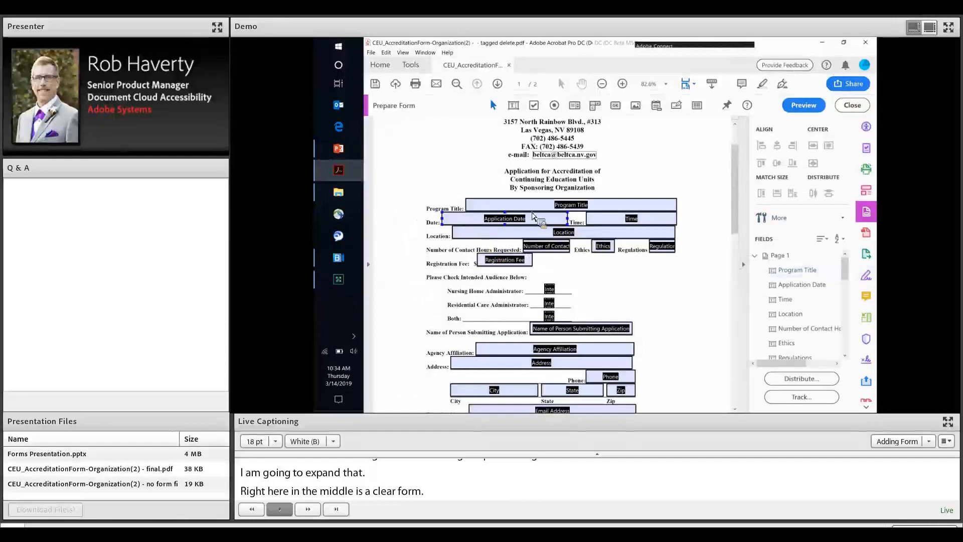
click(714, 321)
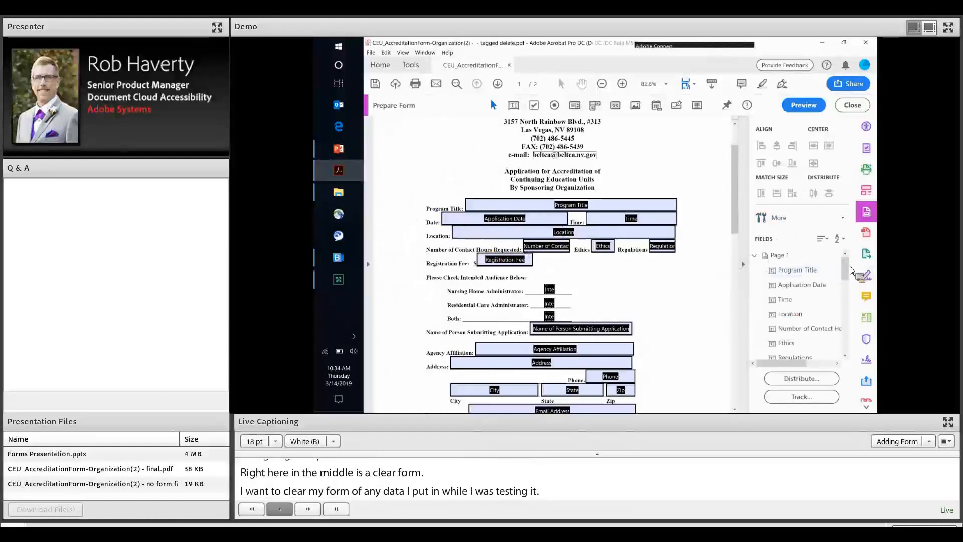
Move the Intended Audience radio button group in the field order to directly after Registration Fee
drag(848, 267, 849, 371)
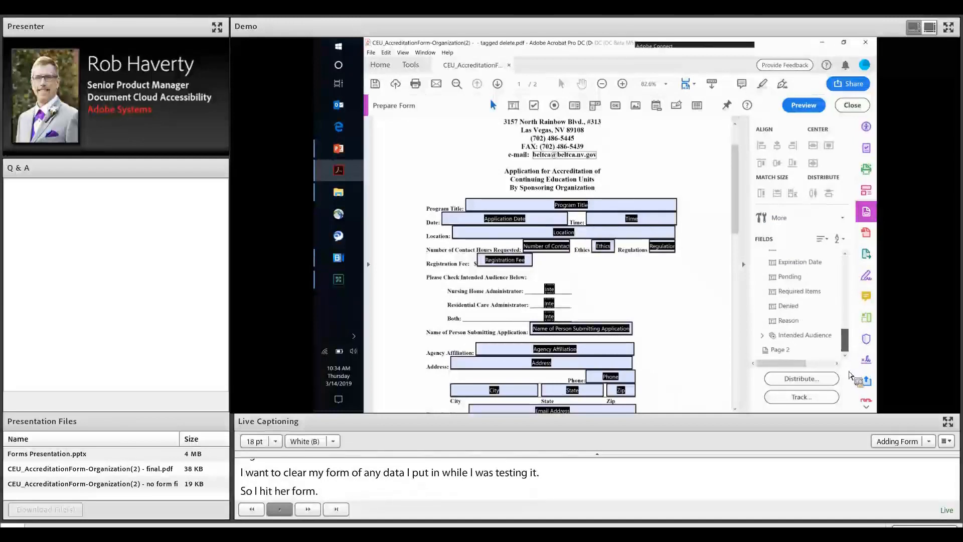
click(761, 336)
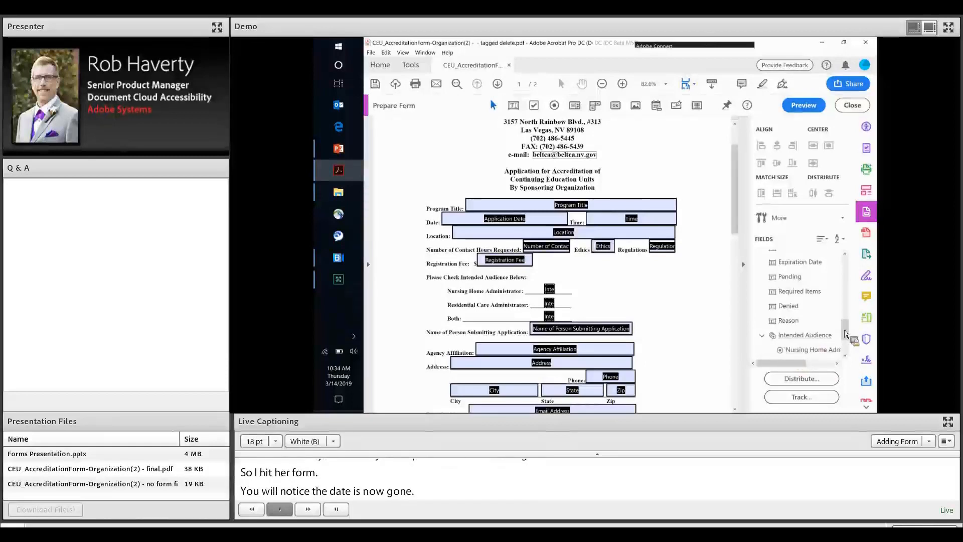
scroll(847, 340, down, 1)
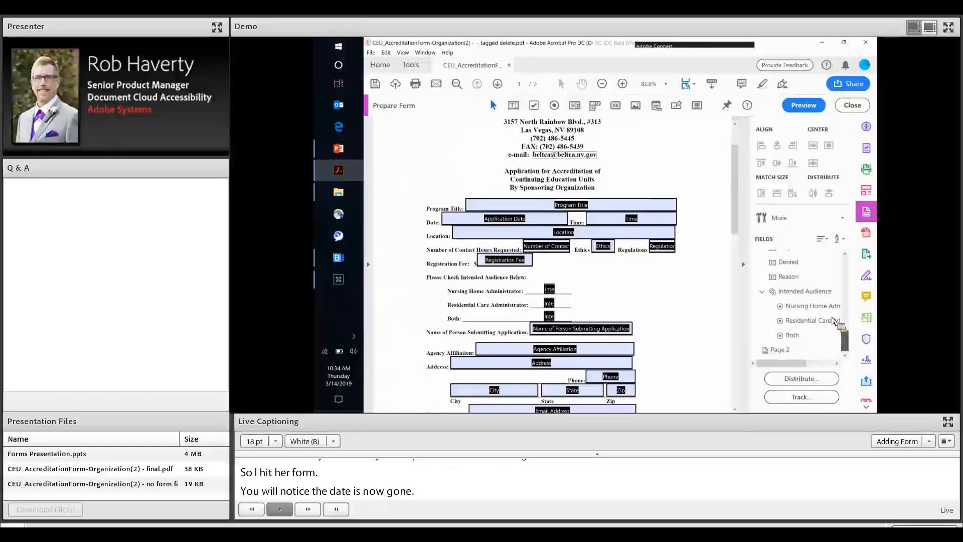
click(762, 291)
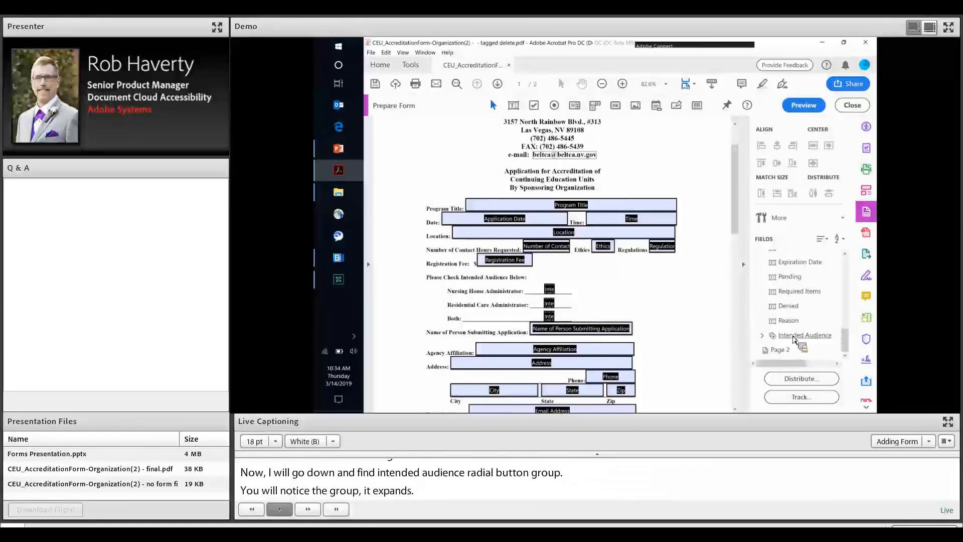
drag(793, 339, 796, 255)
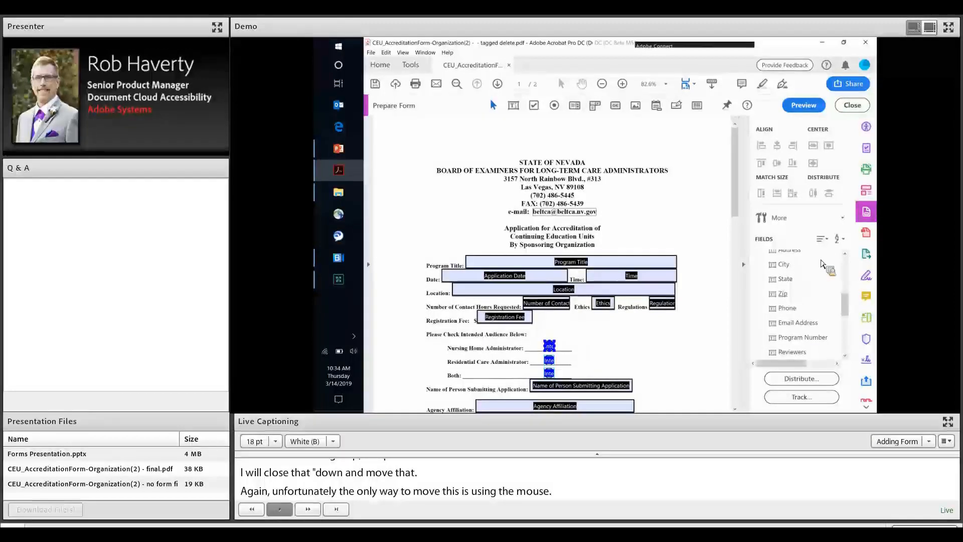
drag(848, 313, 793, 301)
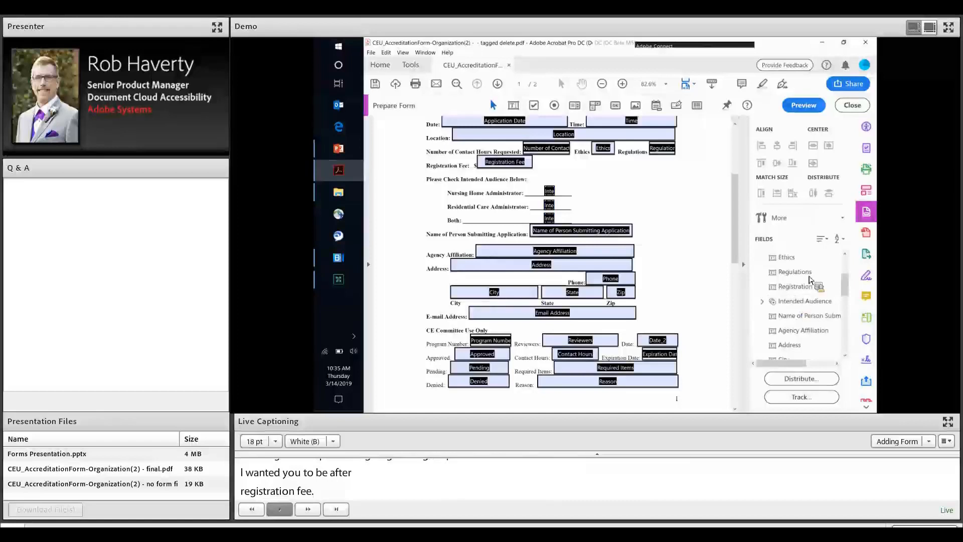
Preview the form and check the tab order from Program Title through to the Nursing Home Administrator radio button
click(805, 108)
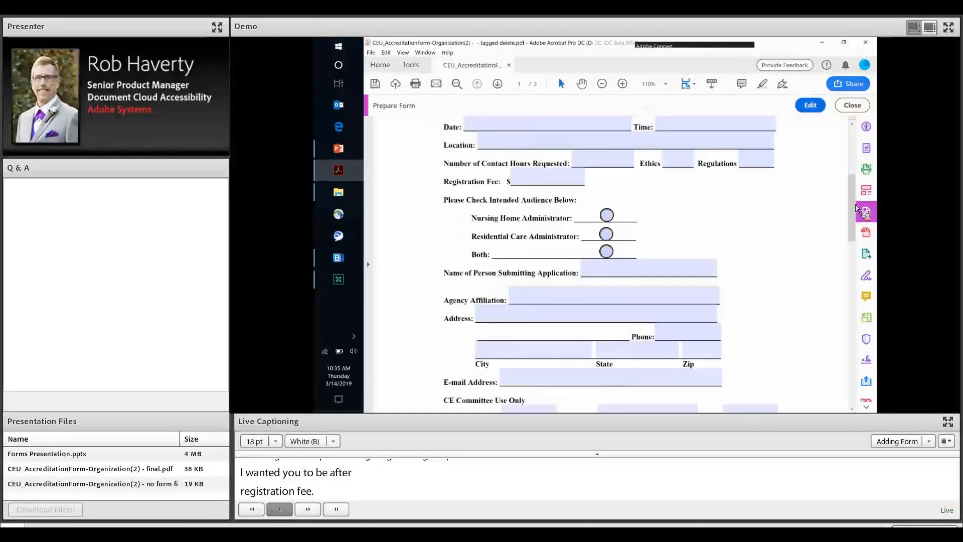
scroll(512, 314, up, 5)
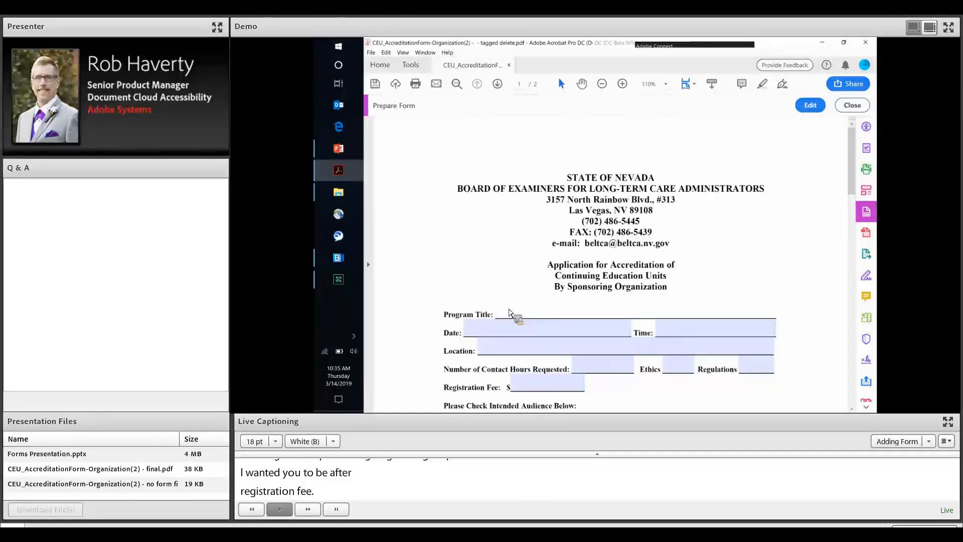
key(Tab)
key(Tab)
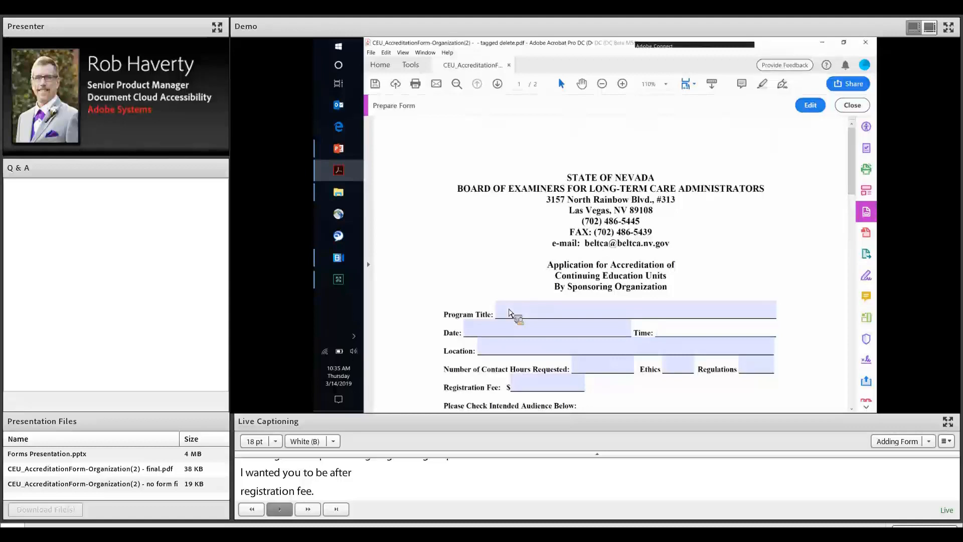
key(Tab)
key(Tab)
key(Tab)
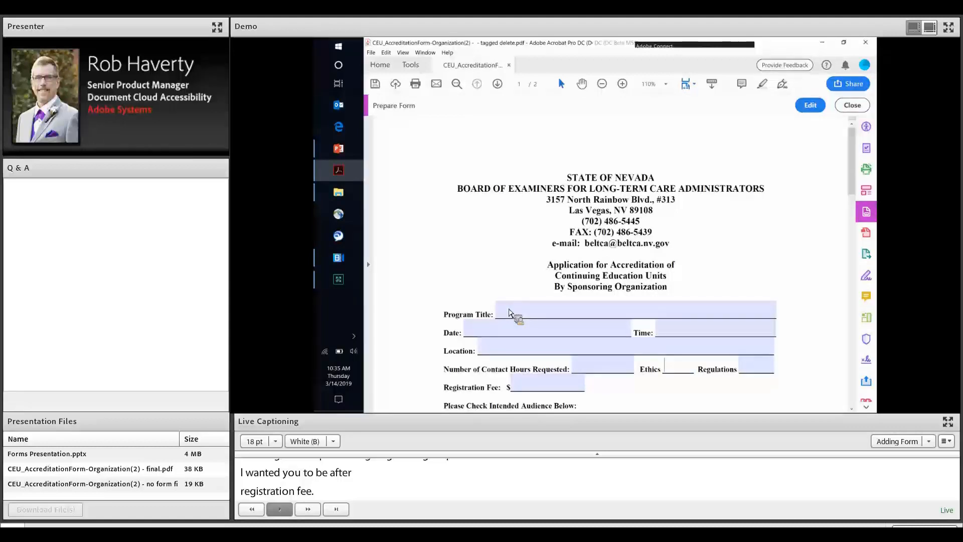
key(Tab)
key(Tab)
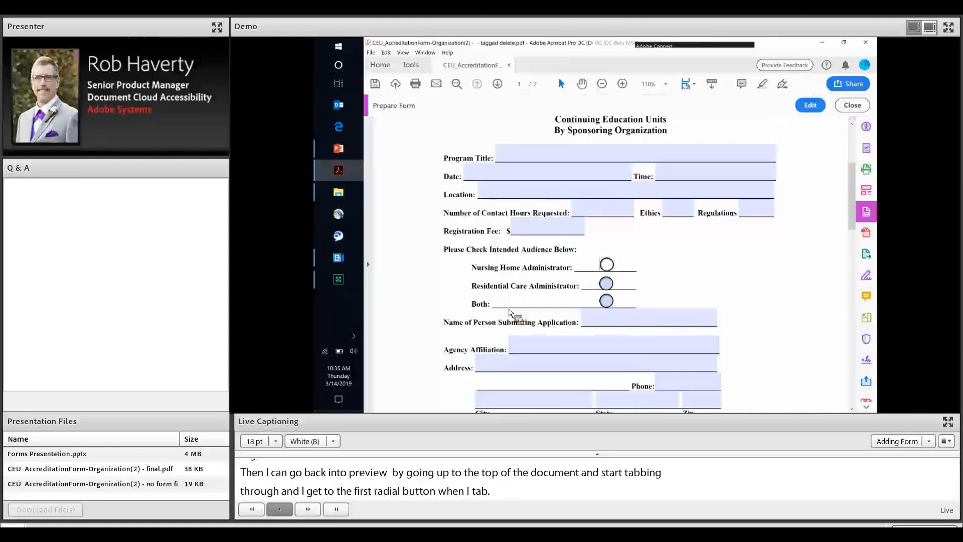
Test keyboard selection among the intended audience radio buttons, finishing on Residential Care Administrator
key(Down)
key(Down)
key(Up)
key(Up)
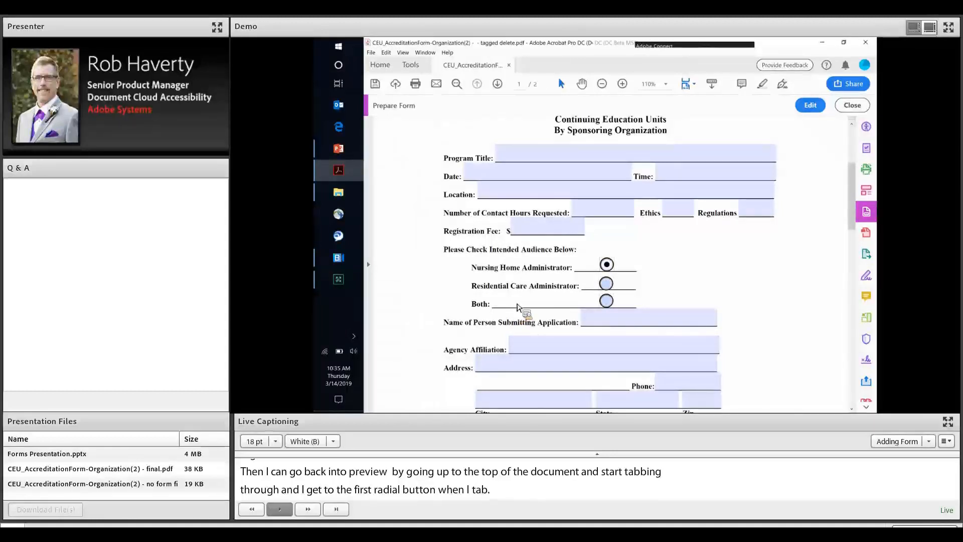
key(Down)
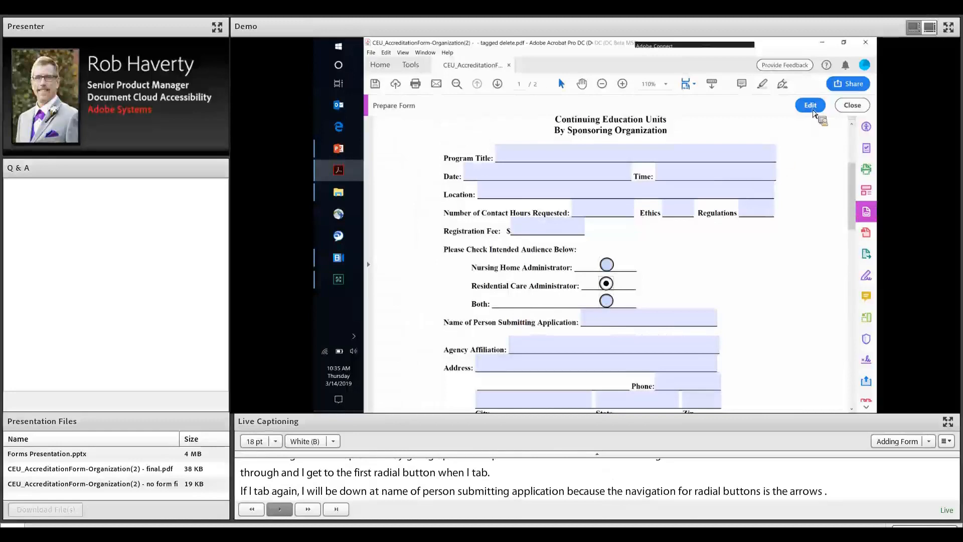
Return to form editing, clear the test selection from the form and save the file
click(810, 105)
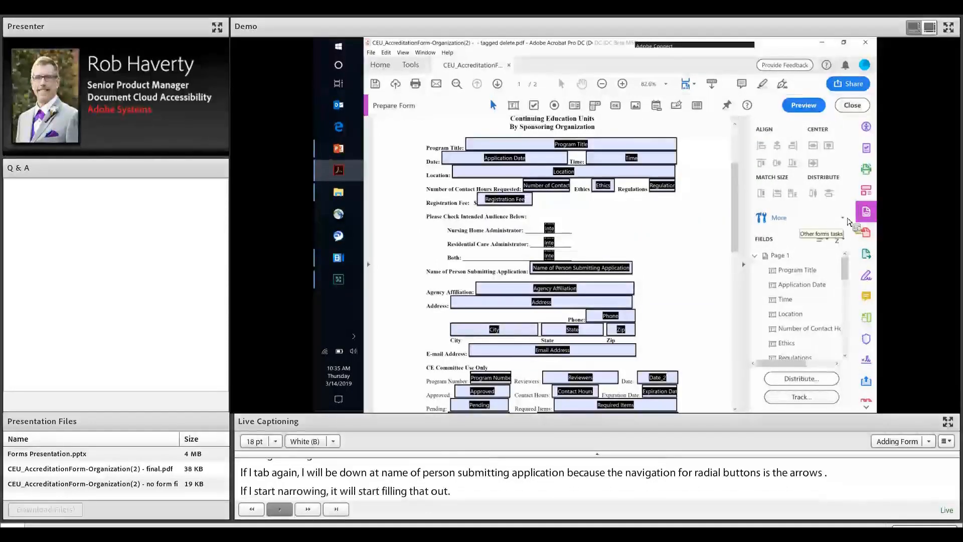
click(846, 222)
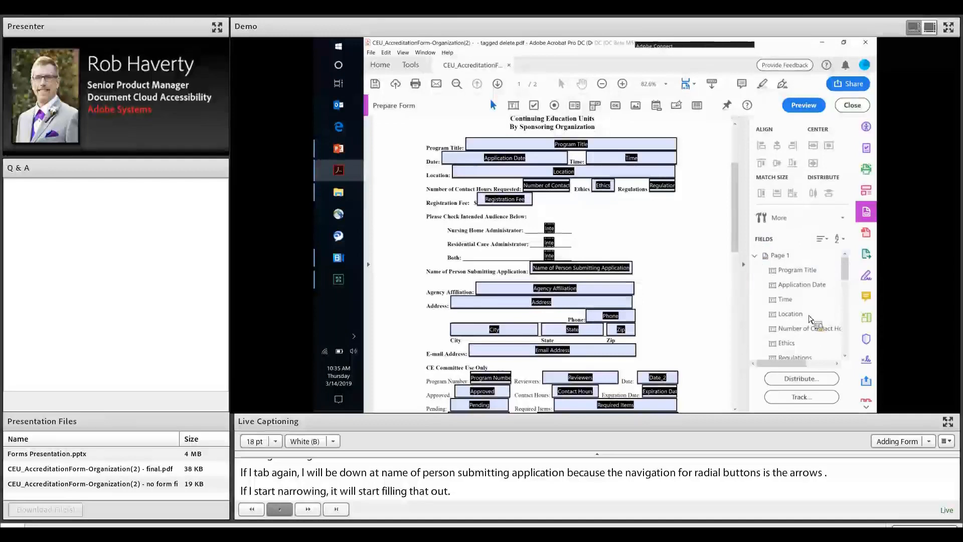
click(376, 85)
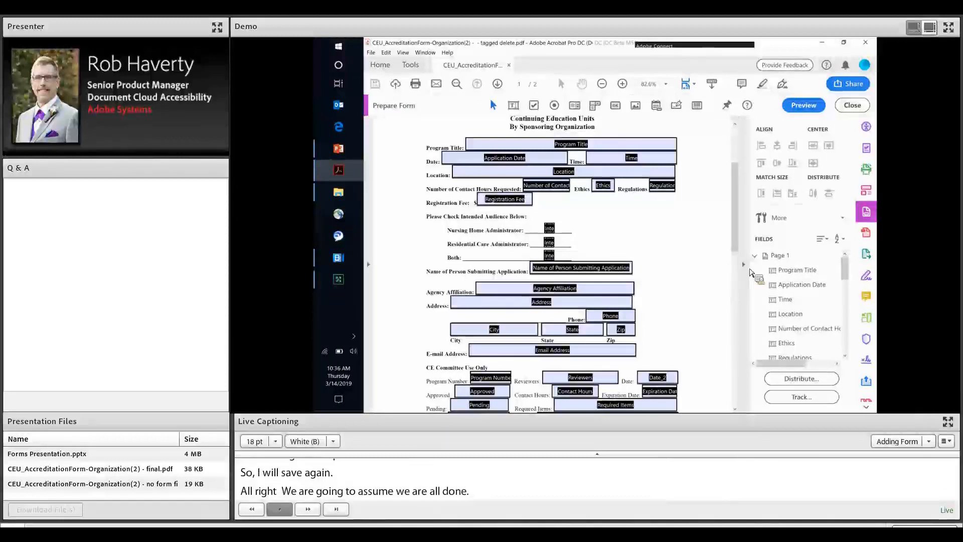
Close the Prepare Form tool and collapse the tools pane to give the first page more room
click(852, 105)
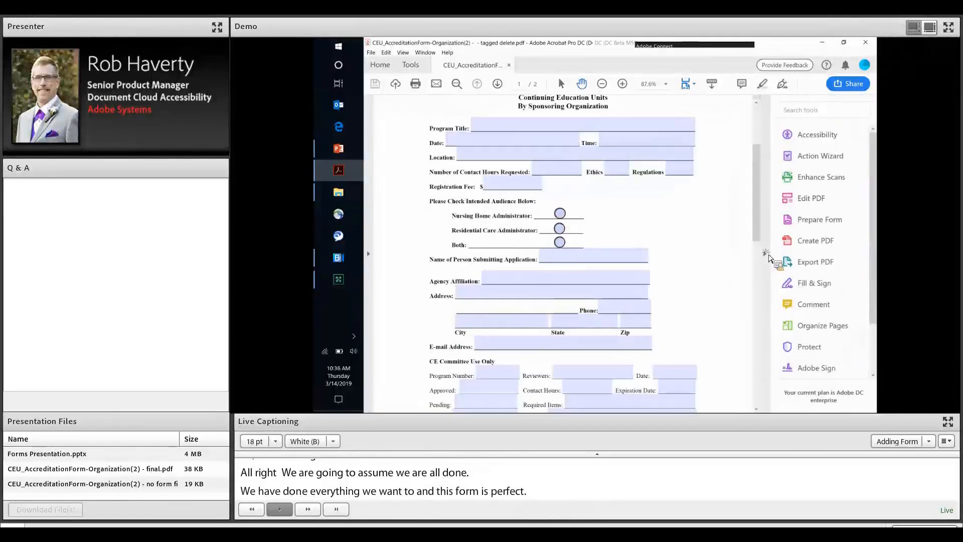
click(764, 253)
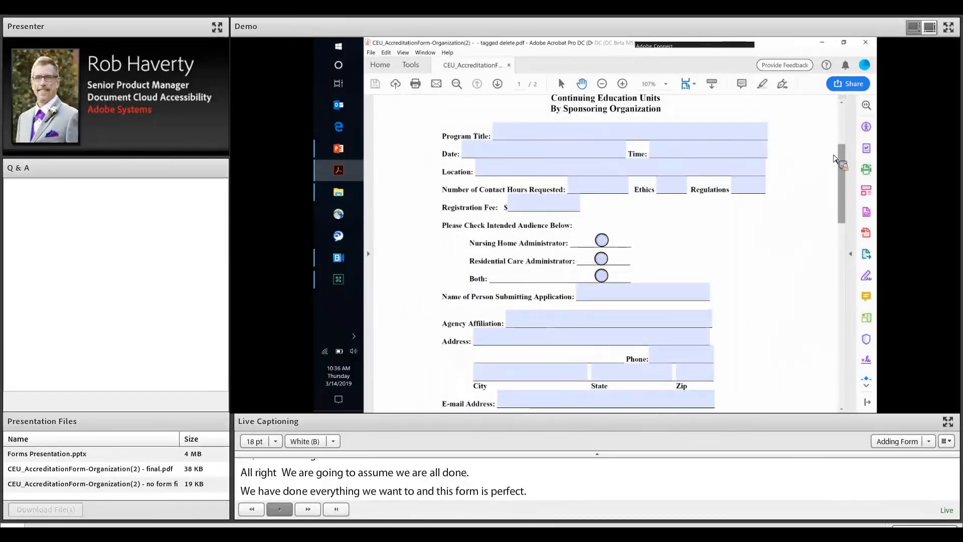
scroll(514, 283, up, 5)
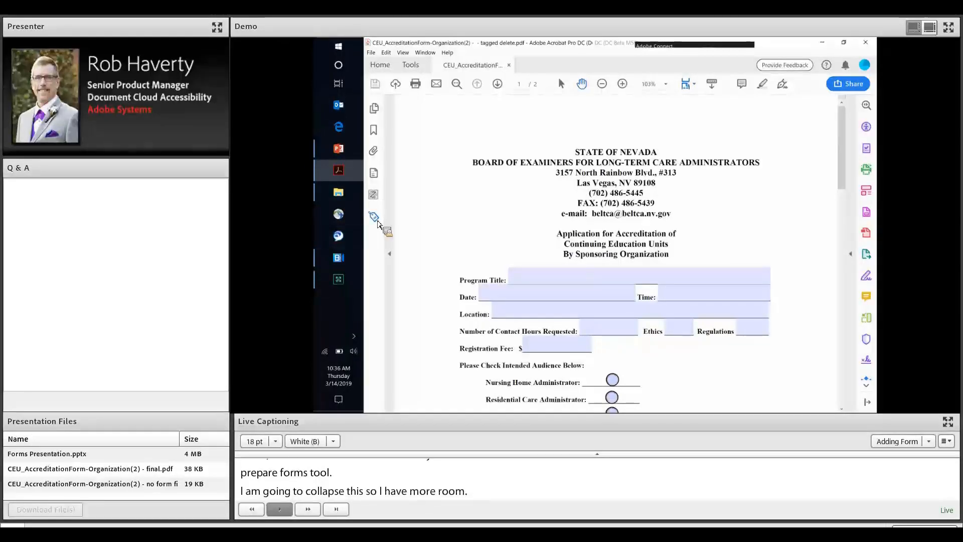
Open the tag tree and walk through the paragraph tags below the H2 heading to examine whether the form fields are tagged
click(376, 220)
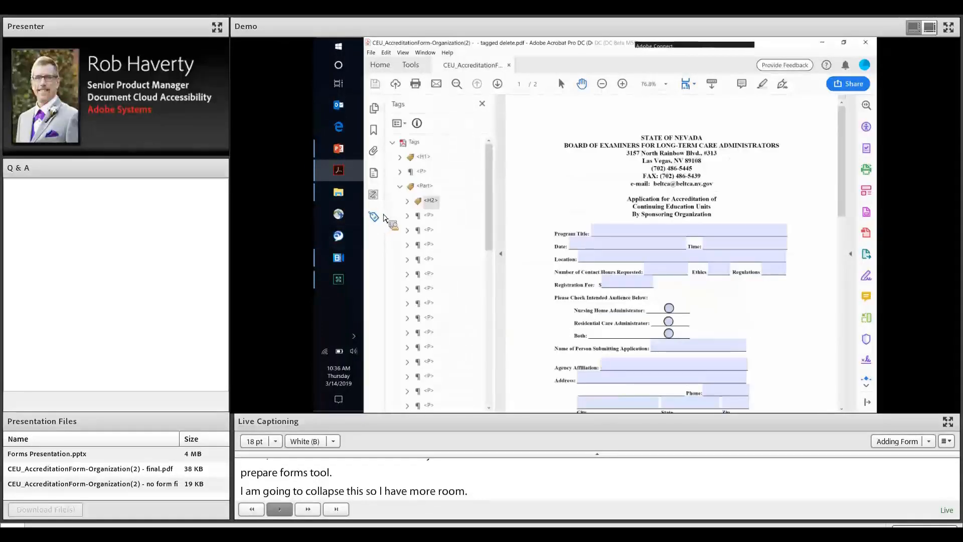
click(433, 200)
key(Down)
key(Down)
key(Down)
key(Down)
key(Down)
key(Down)
key(Down)
key(Down)
key(Down)
key(Down)
key(Down)
key(Down)
key(Down)
key(Down)
key(Down)
key(Down)
key(Down)
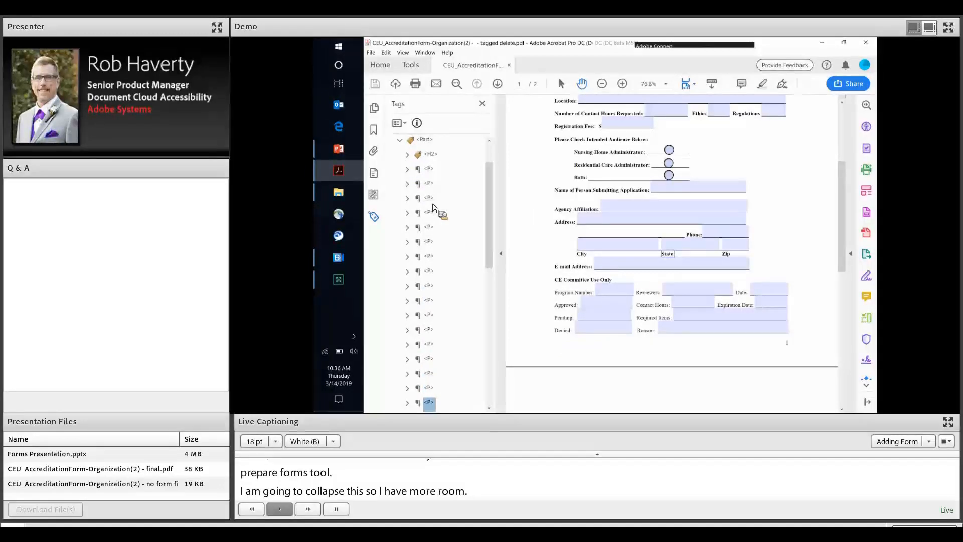
key(Up)
key(Up)
key(Up)
key(Up)
key(Up)
key(Up)
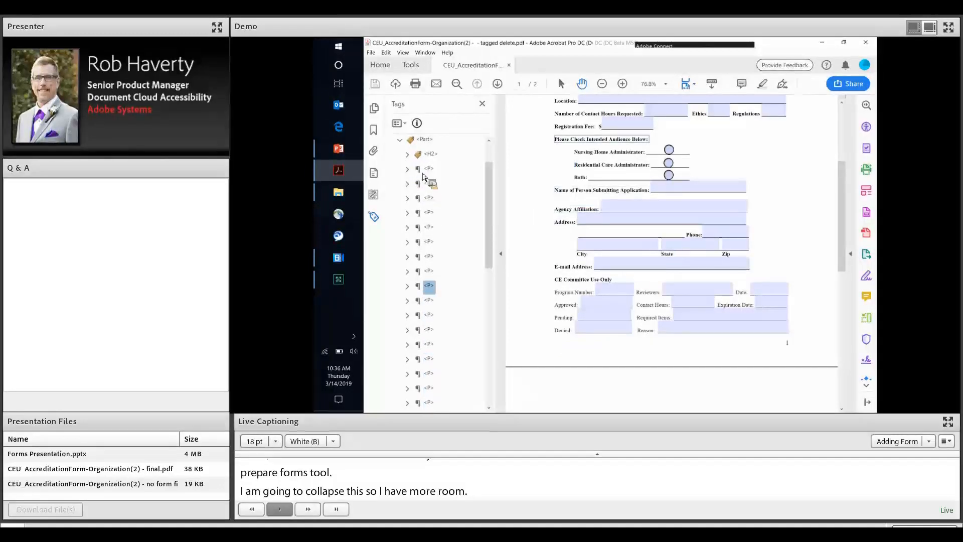
Go back to the H2 tag of the application title and select the root of the tag tree
click(418, 152)
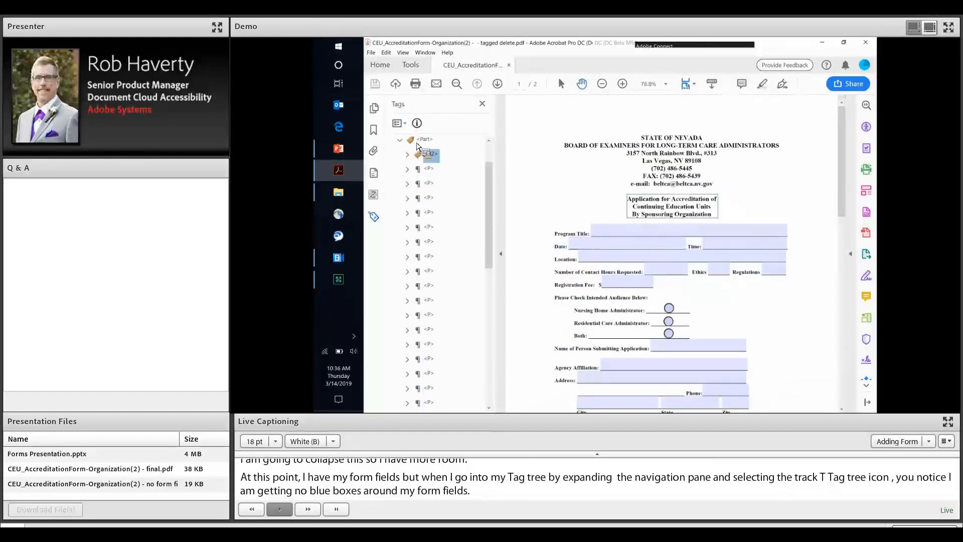
drag(489, 170, 489, 171)
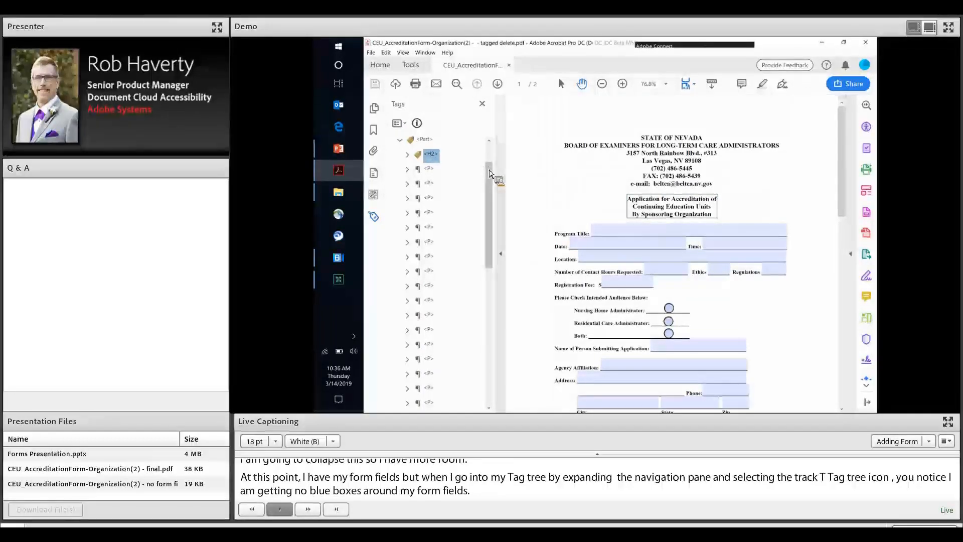
scroll(490, 172, up, 1)
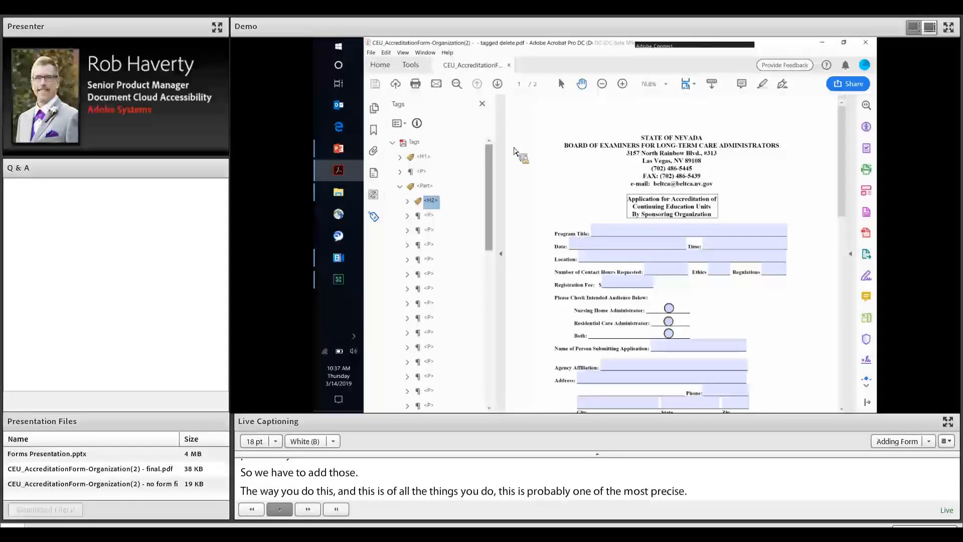
click(415, 144)
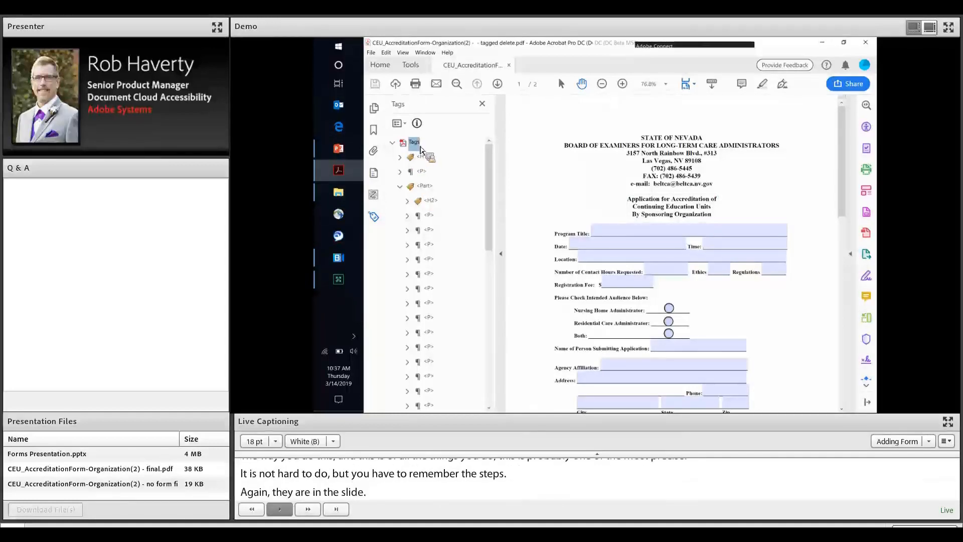
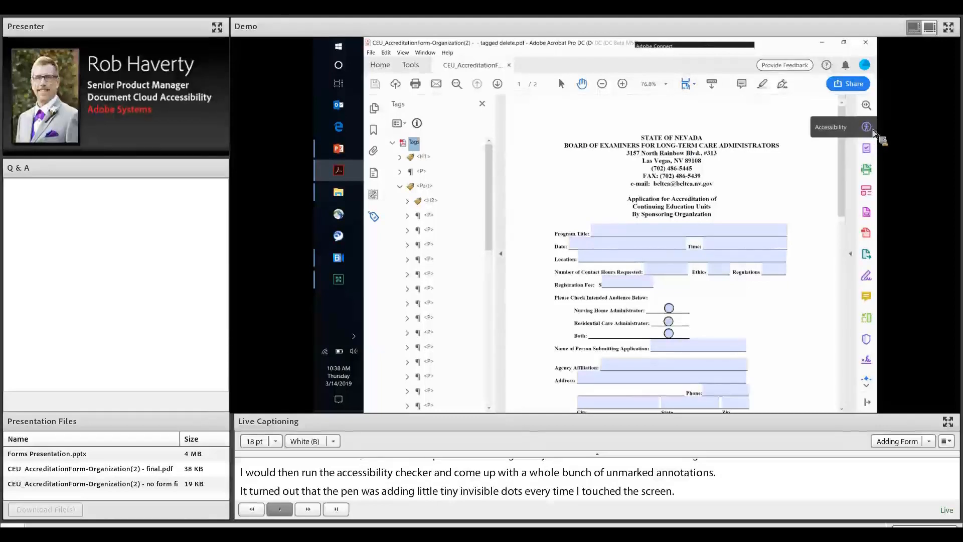
Run a full accessibility check on all pages with the existing options and expand the Page Content results
click(866, 127)
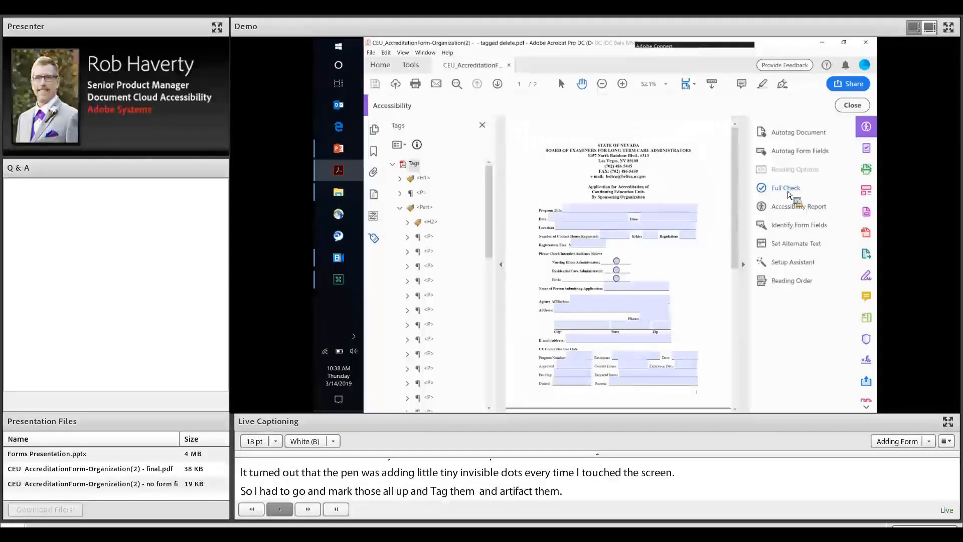
click(787, 192)
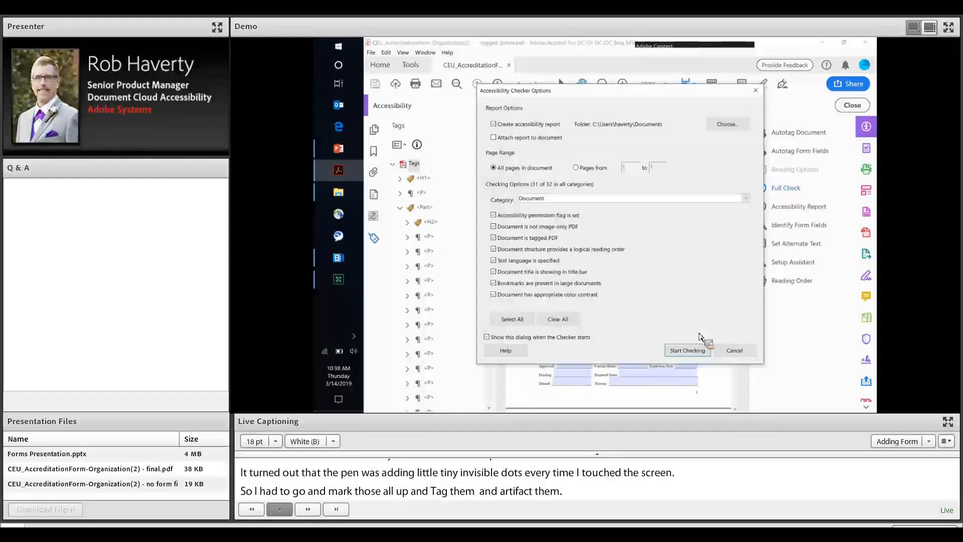
click(691, 351)
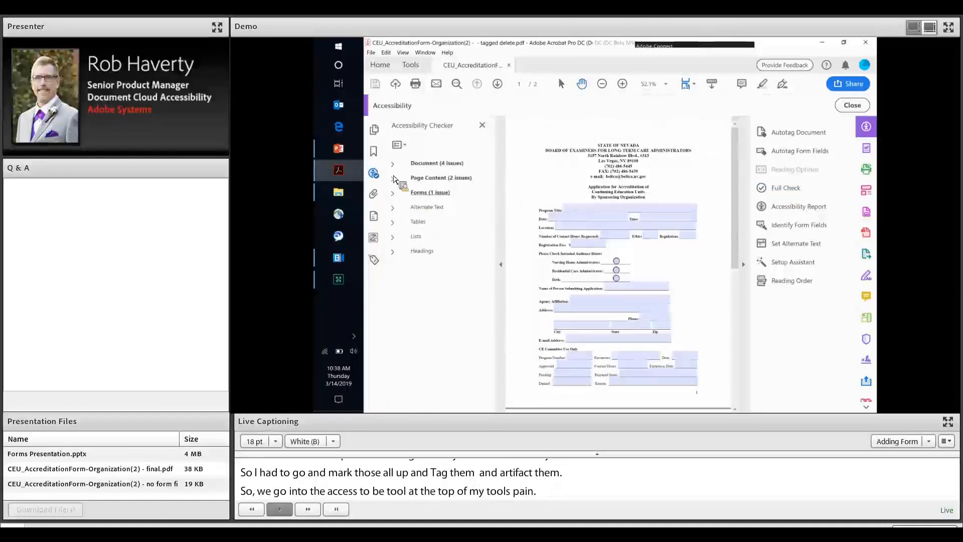
click(393, 179)
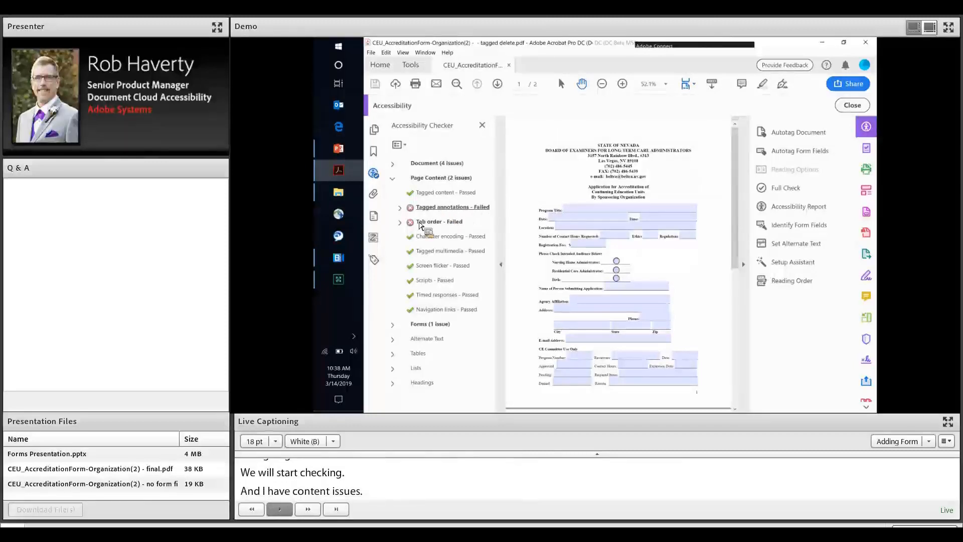
Examine the individual elements listed under the Tagged annotations result and collapse that result again
click(399, 208)
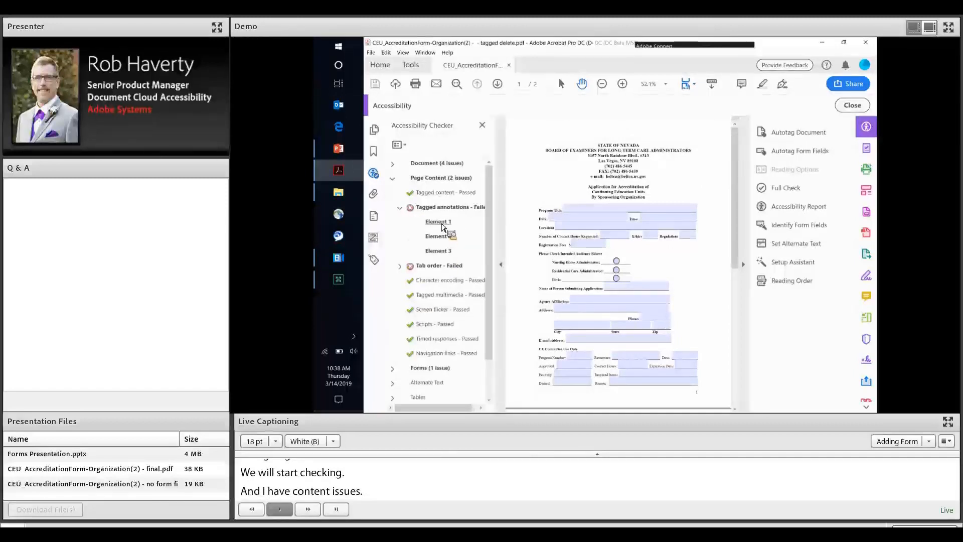
click(439, 222)
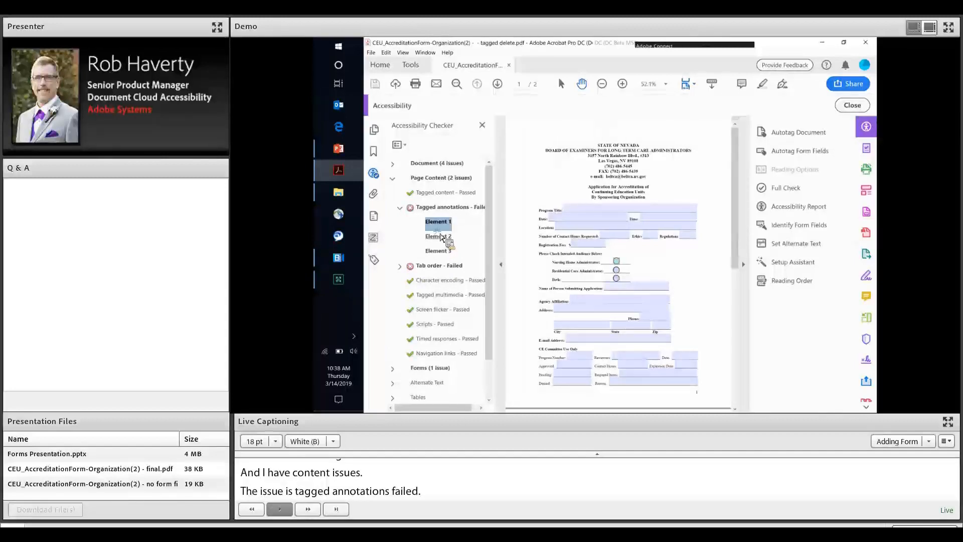
click(438, 237)
click(439, 225)
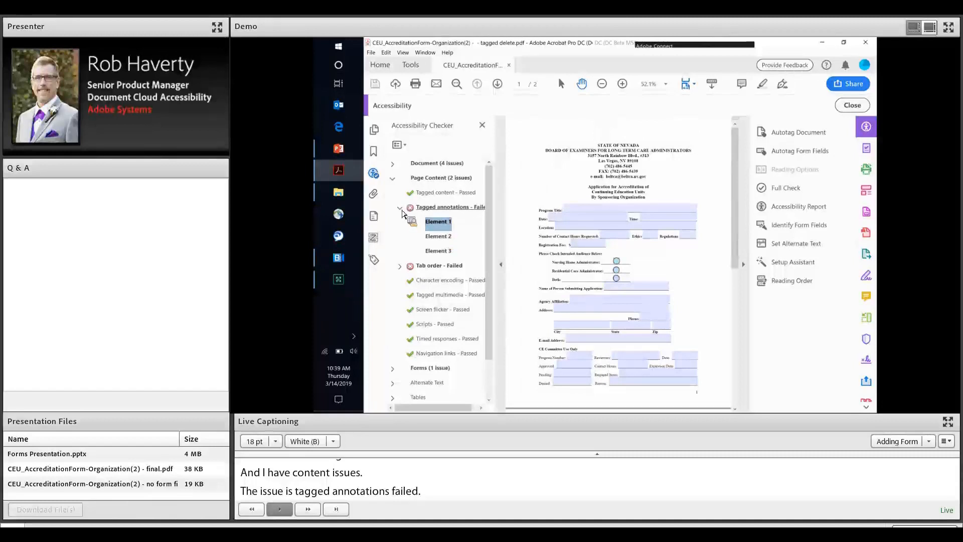
double_click(460, 209)
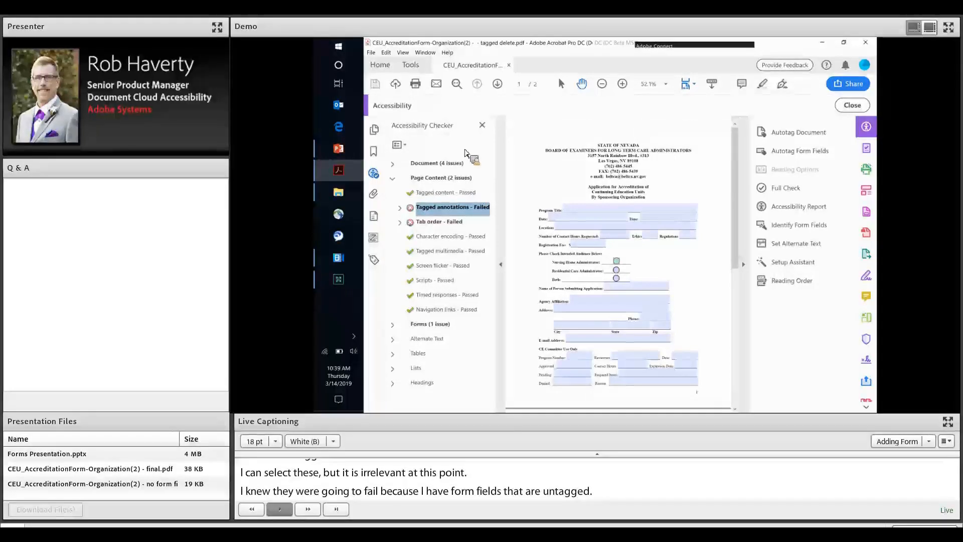
Close the Accessibility tool and select the root of the tag tree
click(375, 262)
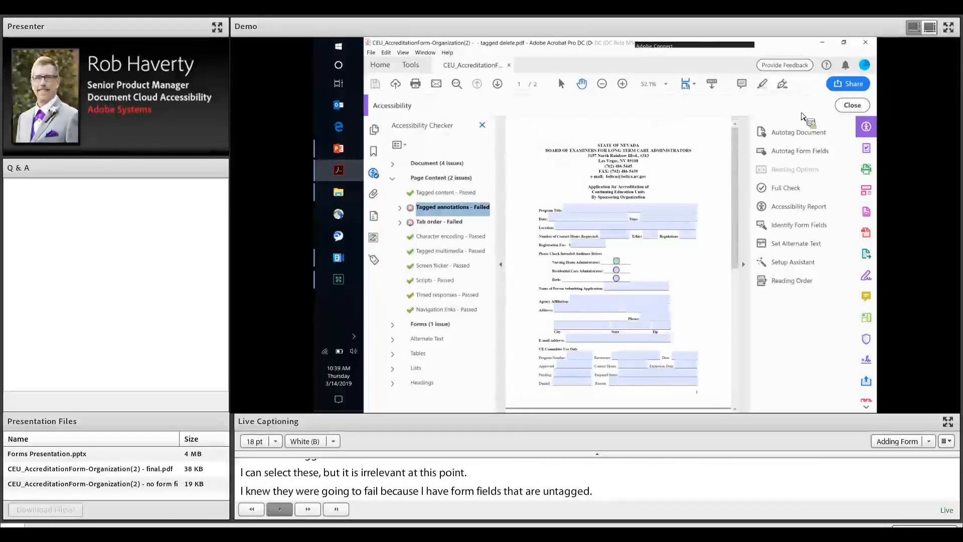
click(852, 106)
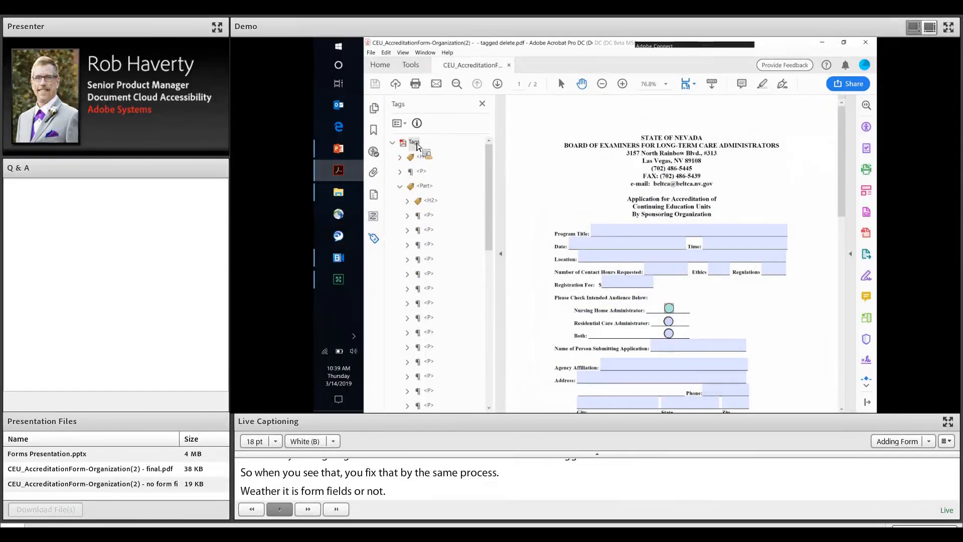
click(415, 143)
mouse_move(417, 146)
mouse_down()
mouse_move(407, 116)
mouse_move(416, 144)
mouse_up()
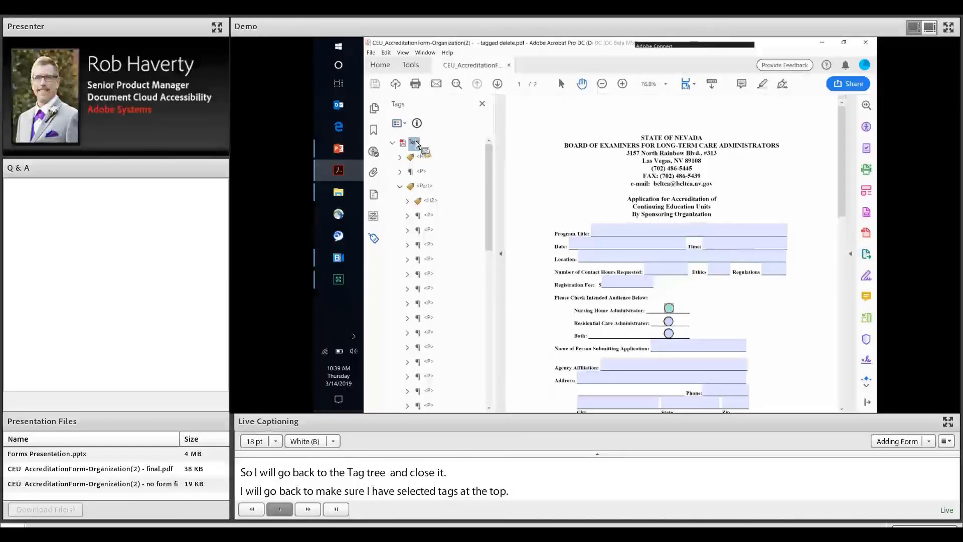
Search the entire document for Unmarked Annotations from the tag tree root, keeping the Find Element dialog clear of the form fields
right_click(417, 144)
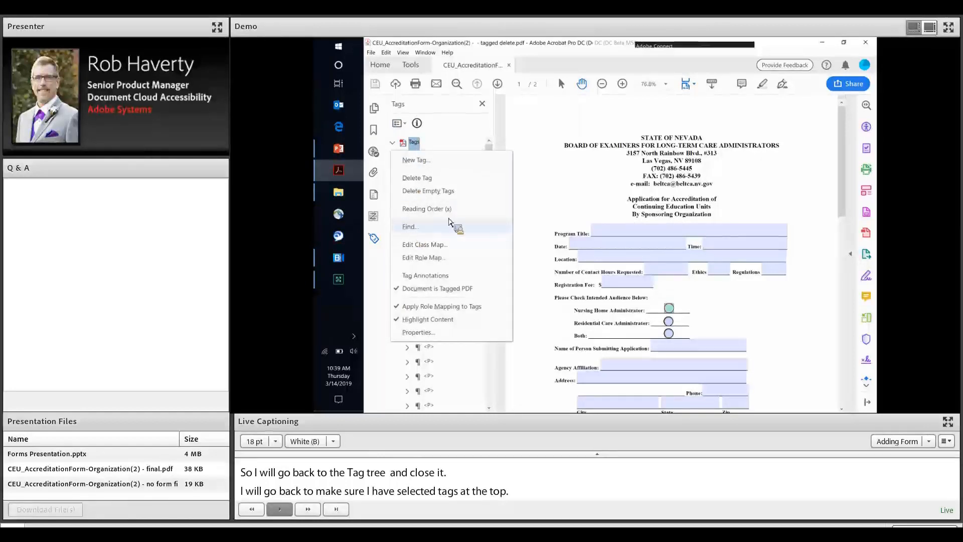
click(410, 227)
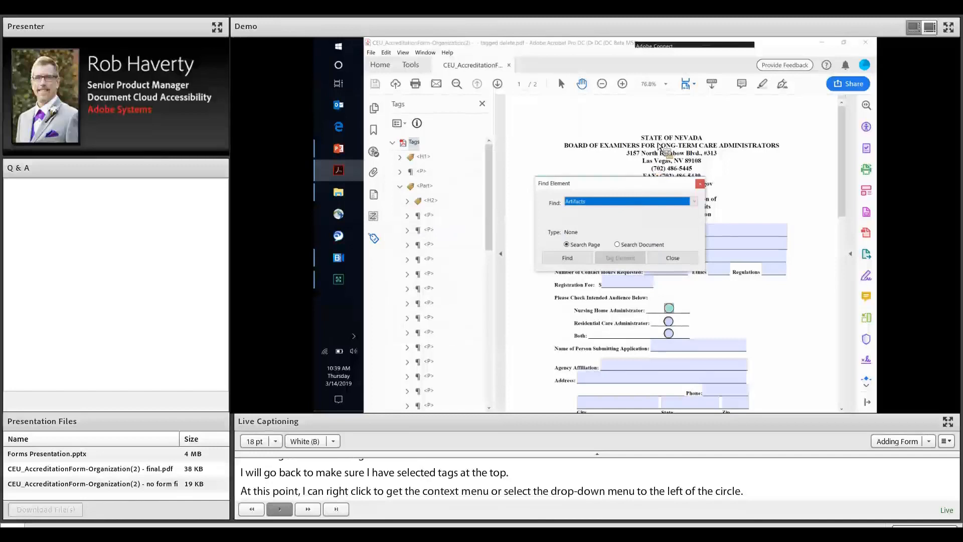
drag(616, 190, 723, 150)
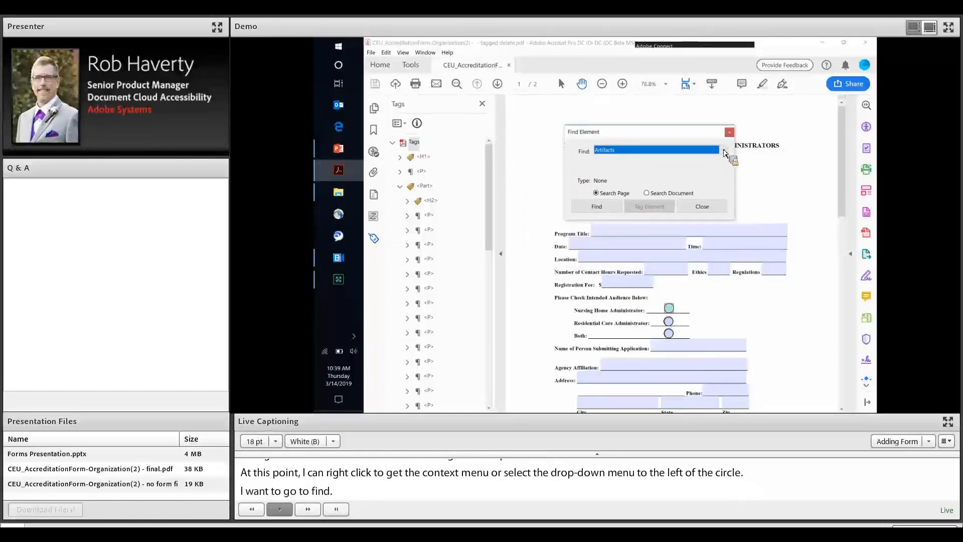
click(723, 149)
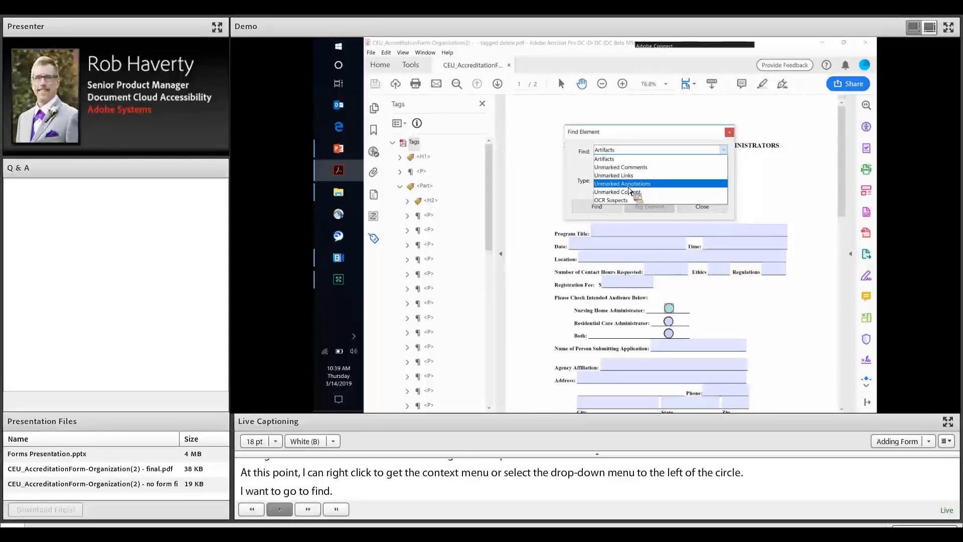
click(629, 186)
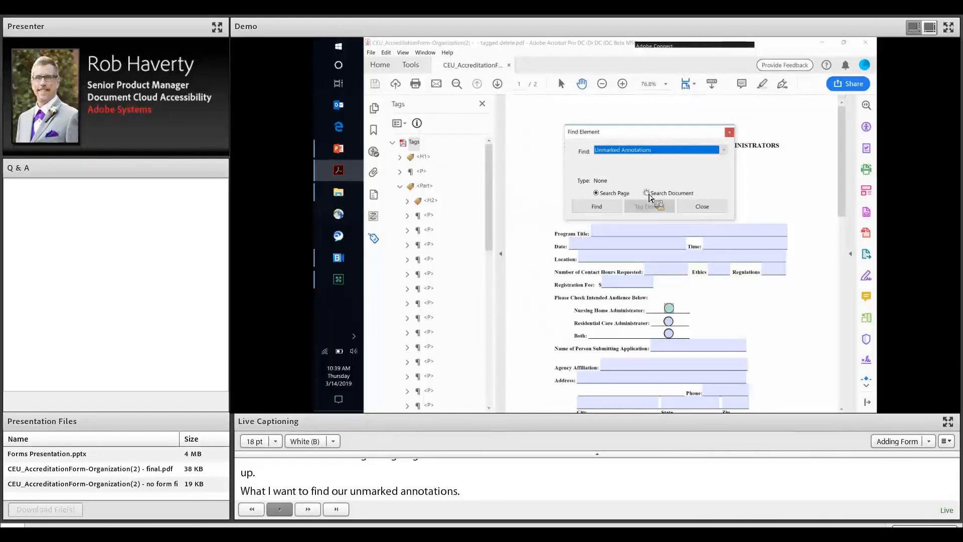
click(647, 194)
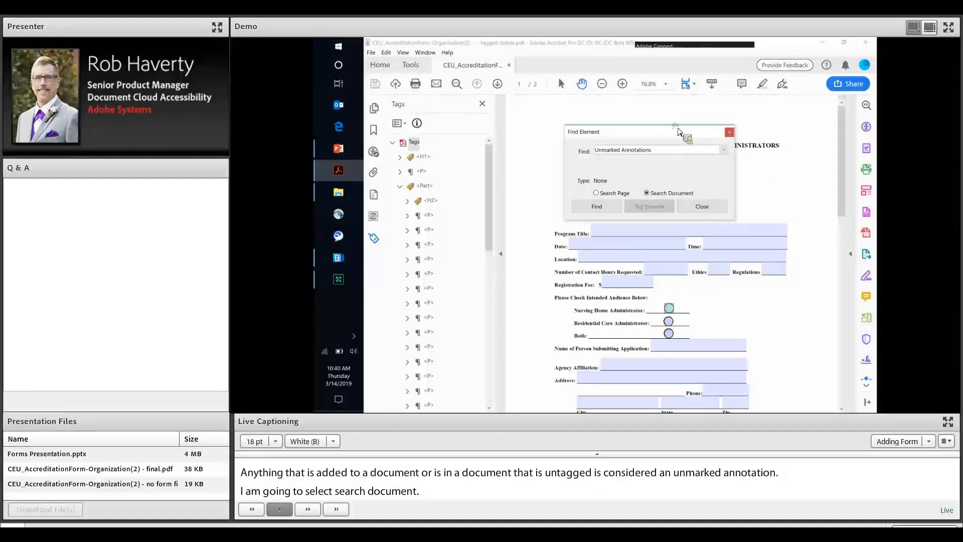
drag(678, 132, 749, 101)
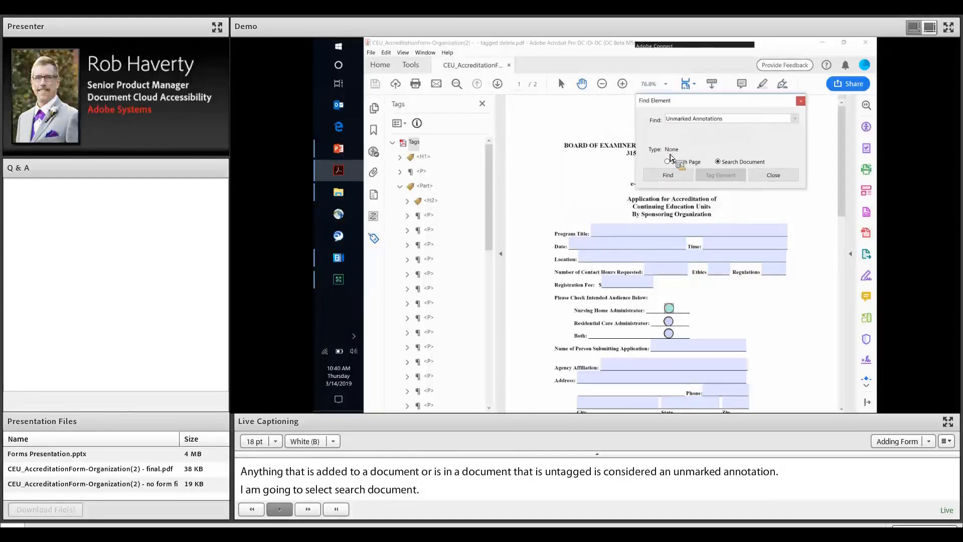
drag(670, 158, 674, 164)
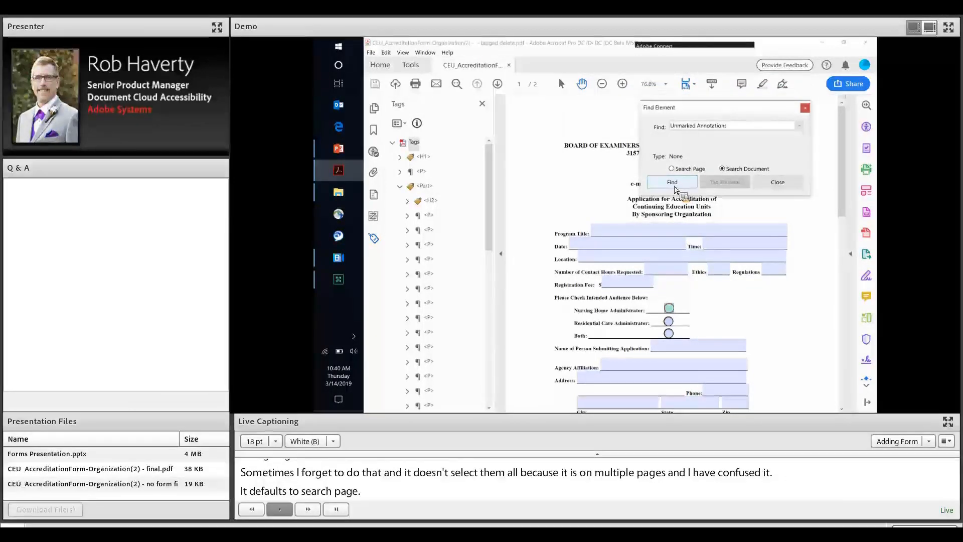
click(675, 187)
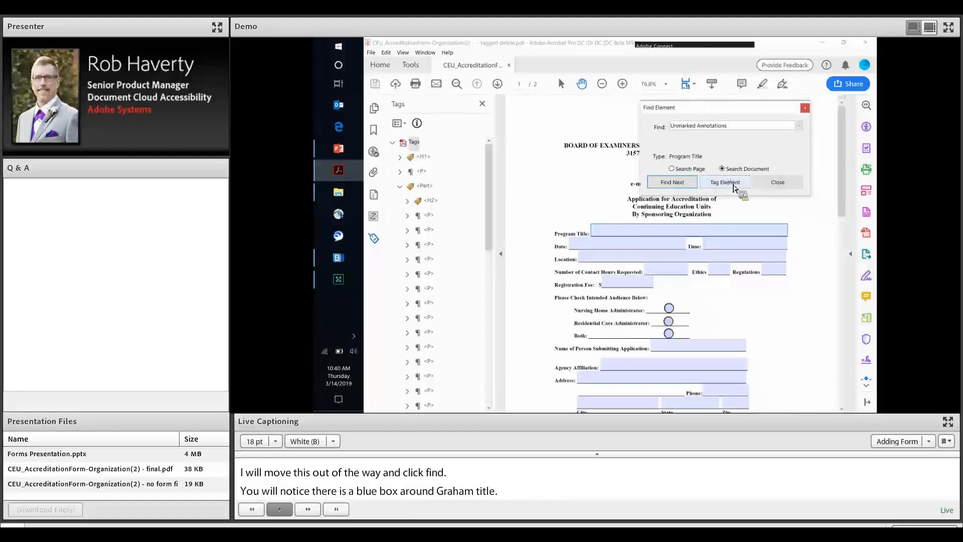
Tag the found Program Title field as a Form element without a title
click(707, 186)
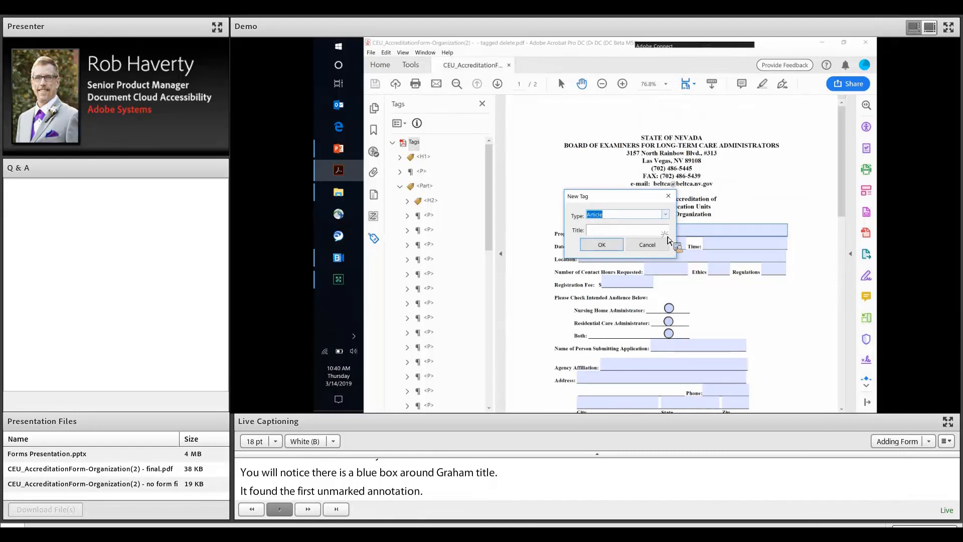
click(666, 215)
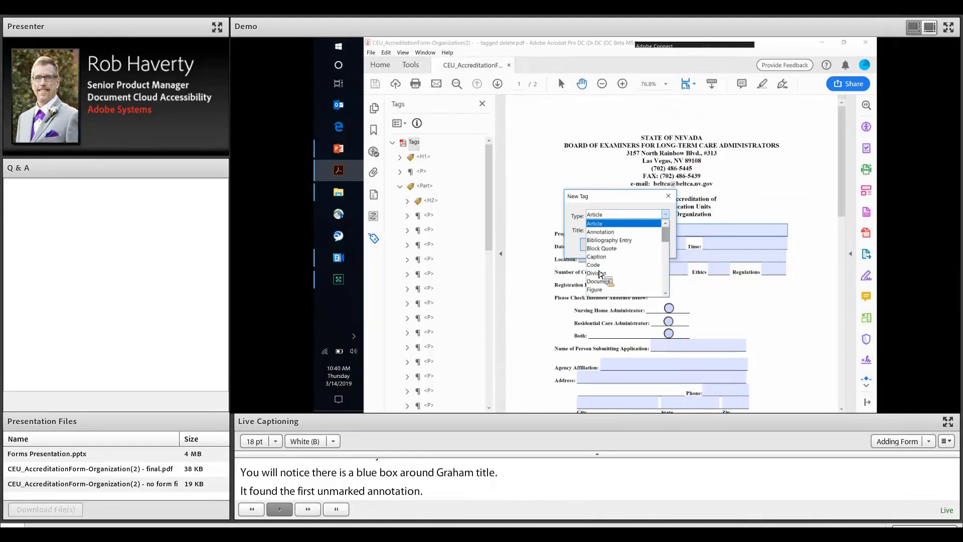
scroll(611, 261, down, 1)
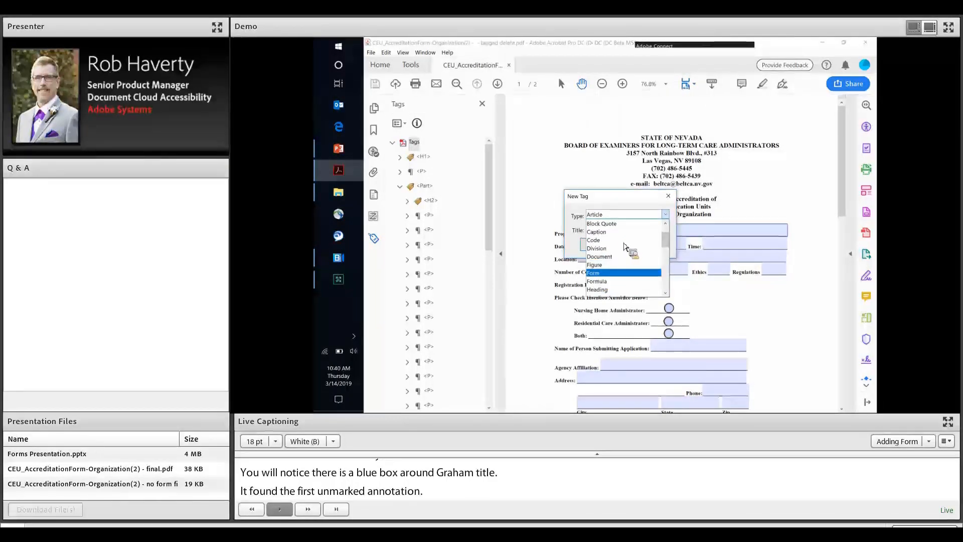
key(Return)
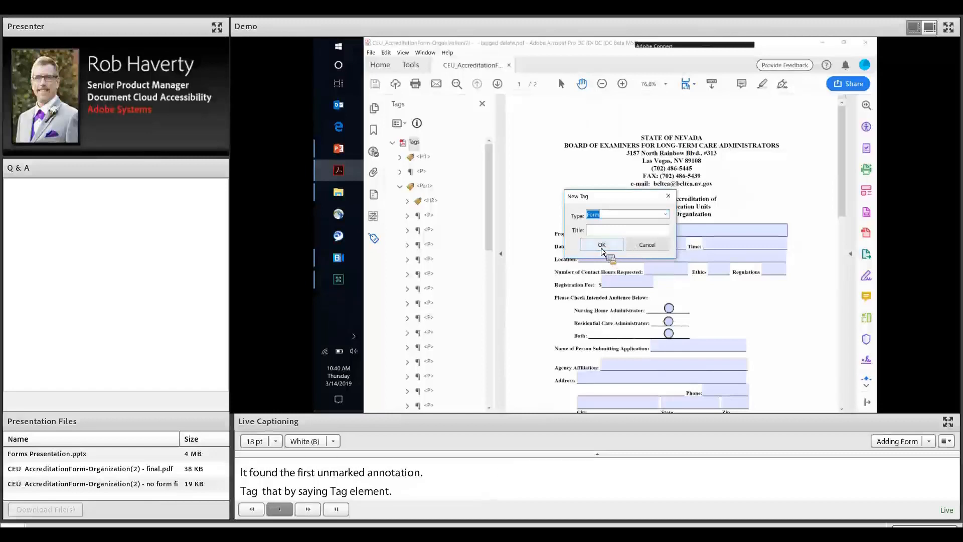
click(601, 250)
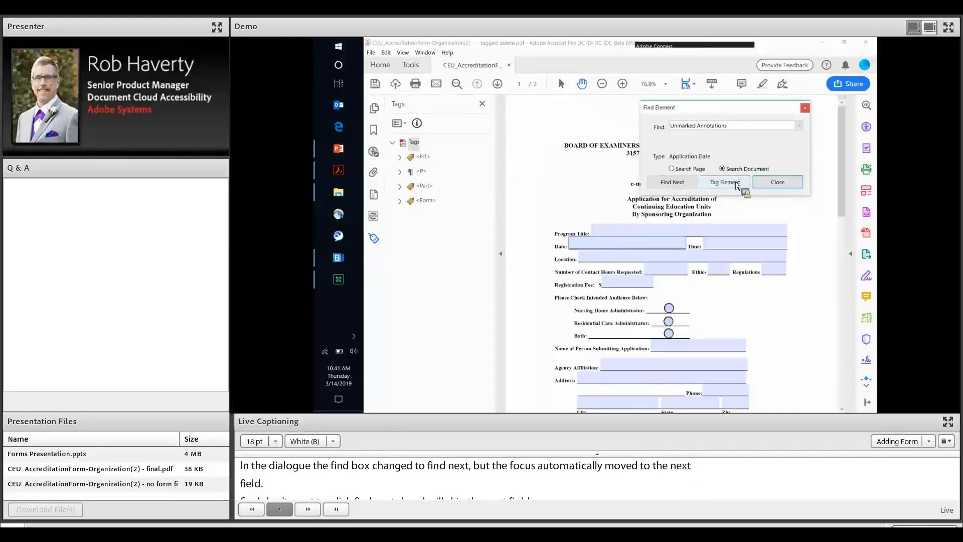
Tag the Application Date and Time fields as Form elements
click(735, 183)
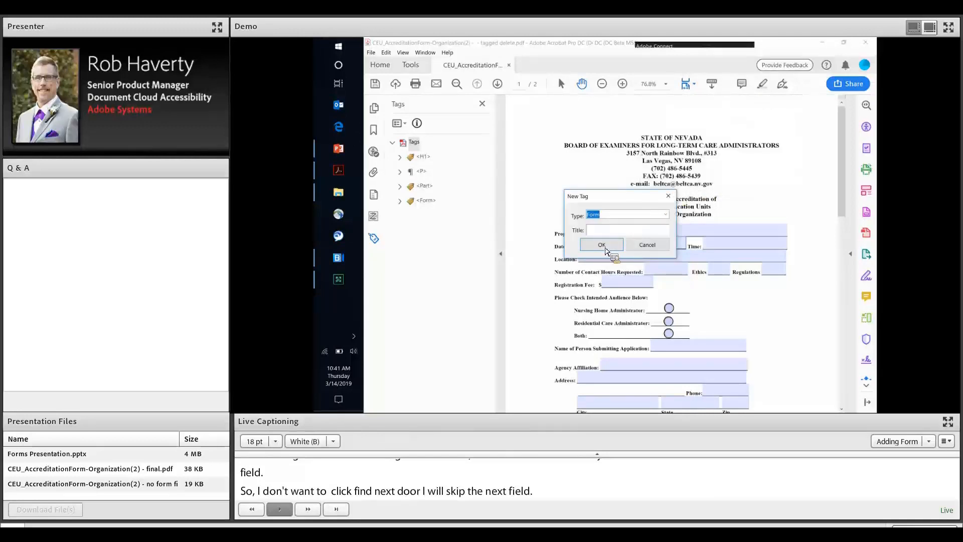
click(605, 250)
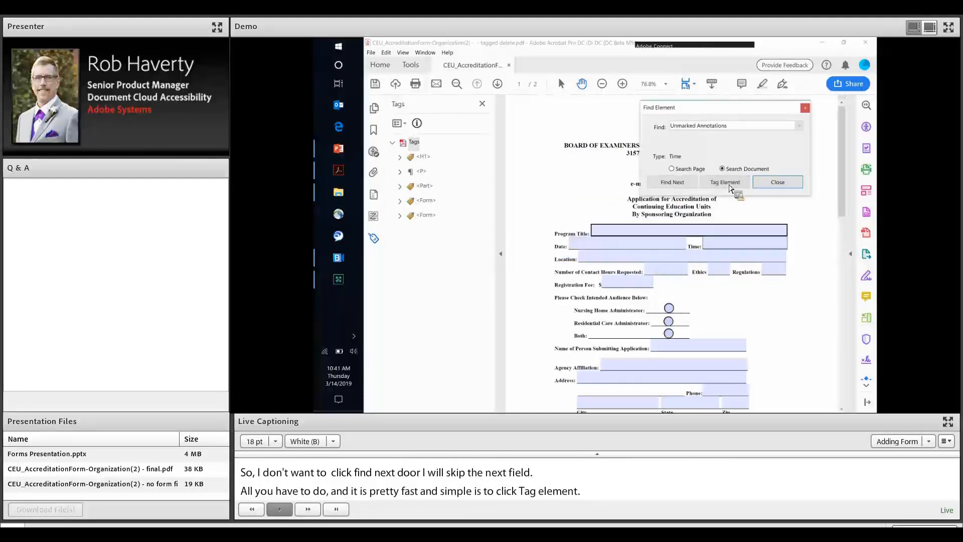
key(Return)
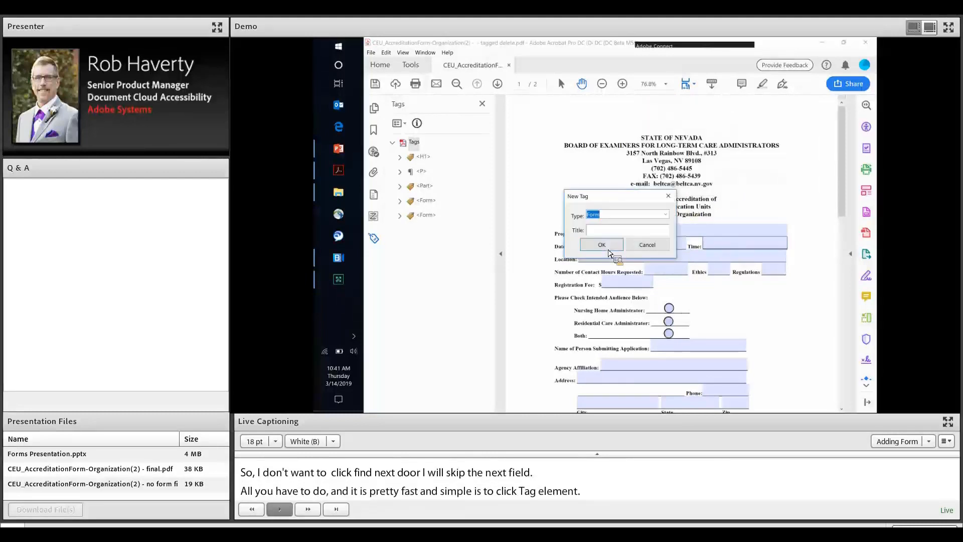
click(608, 249)
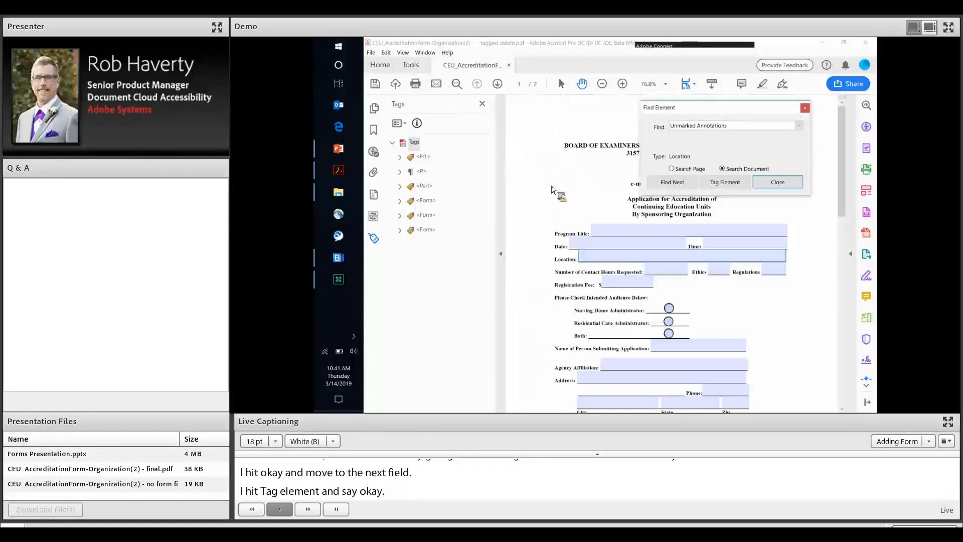
Tag the Location, Number of Contact Hours Requested and Ethics fields as Form elements
click(725, 183)
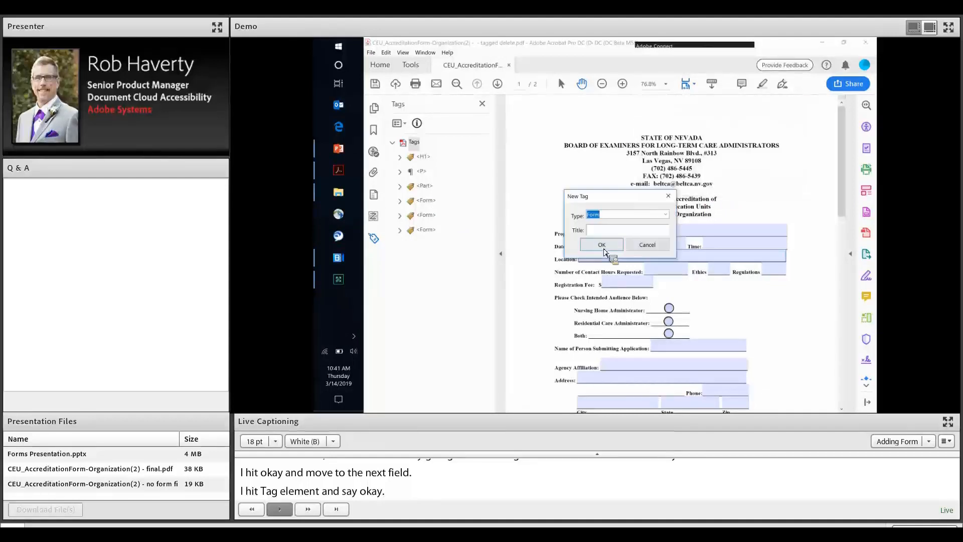
click(602, 245)
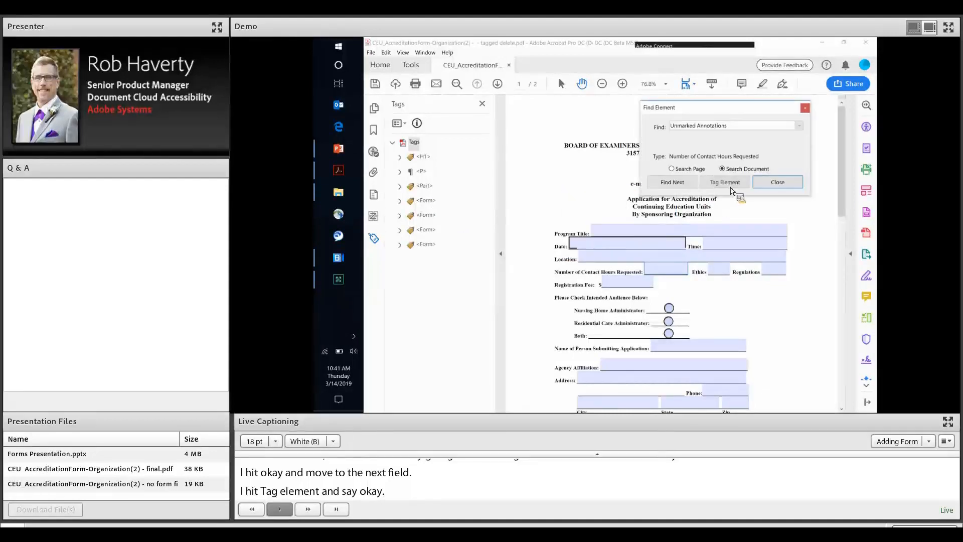
click(727, 183)
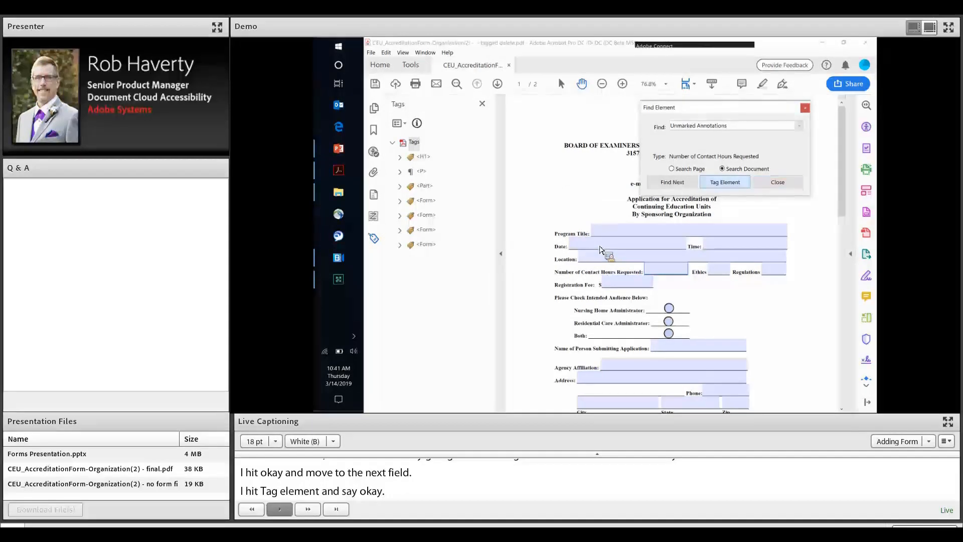
click(602, 245)
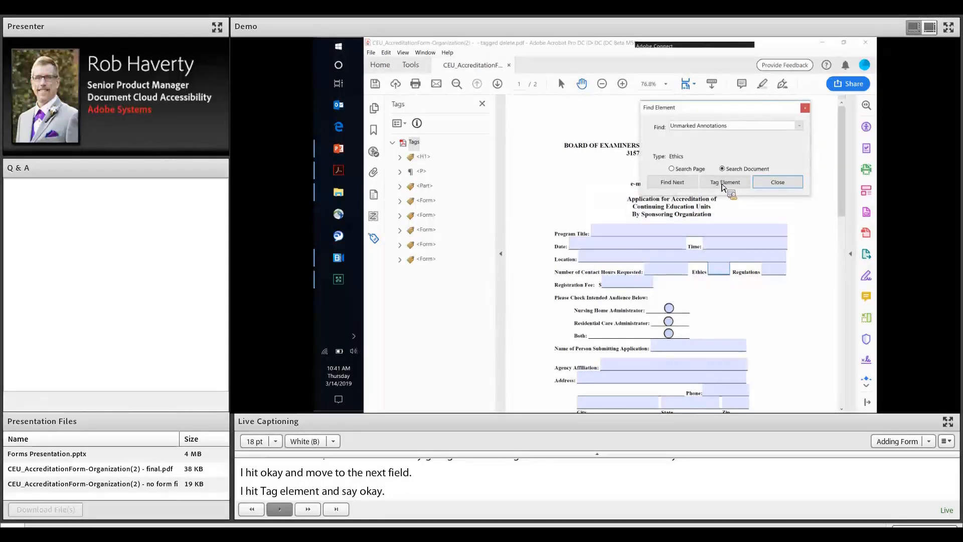
key(Return)
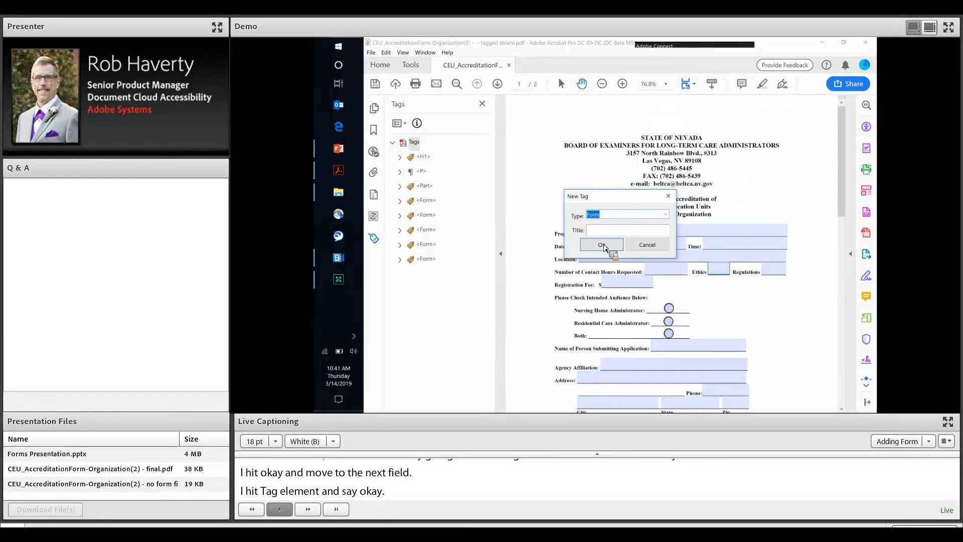
click(601, 245)
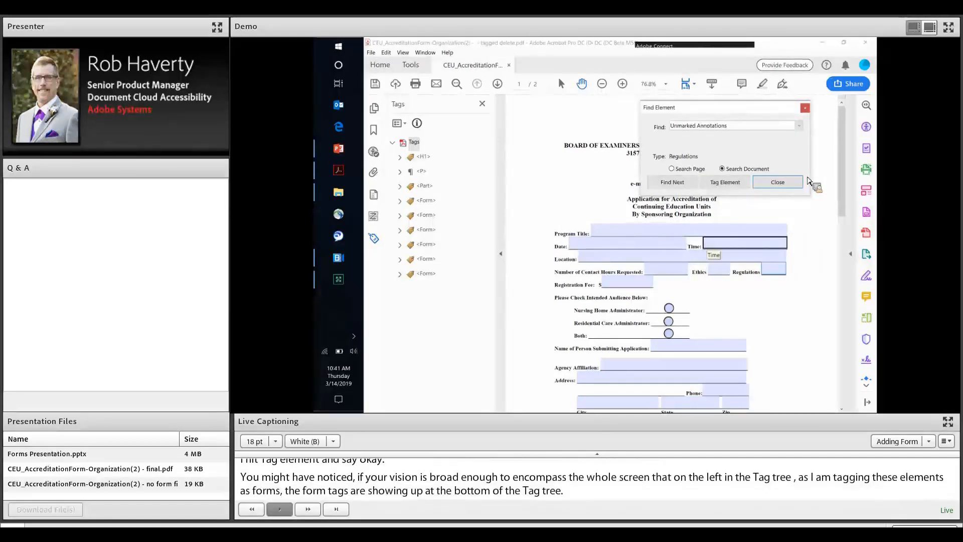
Close the Find Element dialog and expand the Part tag to show its heading and paragraph tags
click(777, 183)
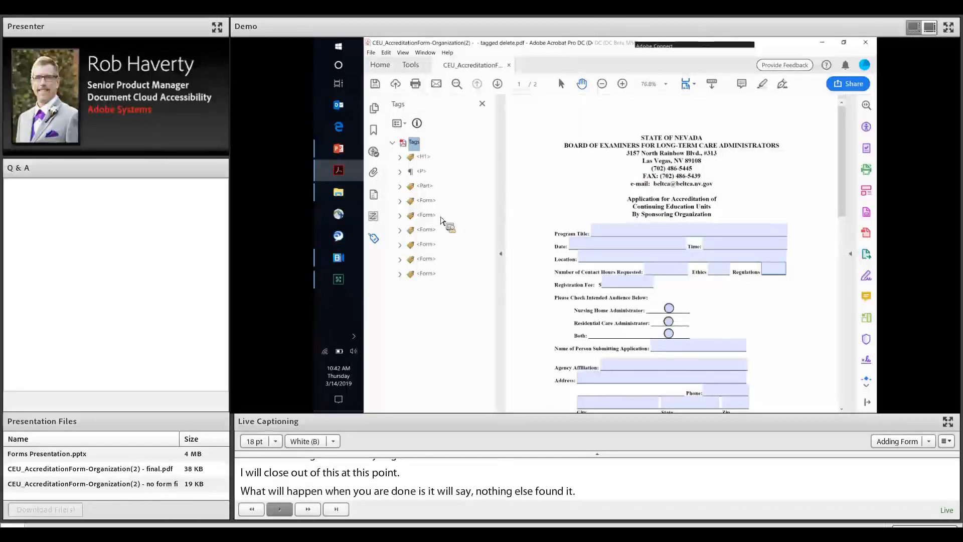
drag(428, 207, 427, 207)
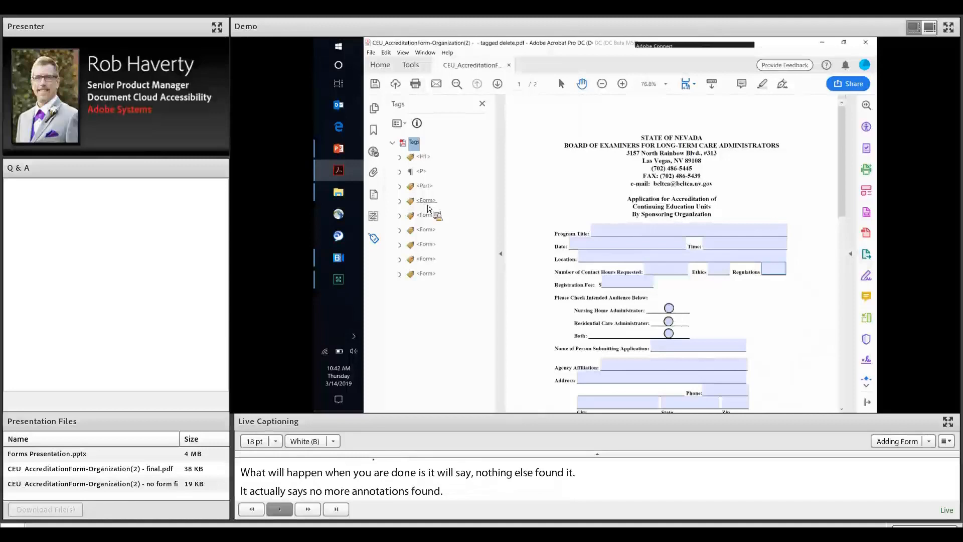
drag(427, 207, 421, 216)
drag(421, 216, 428, 209)
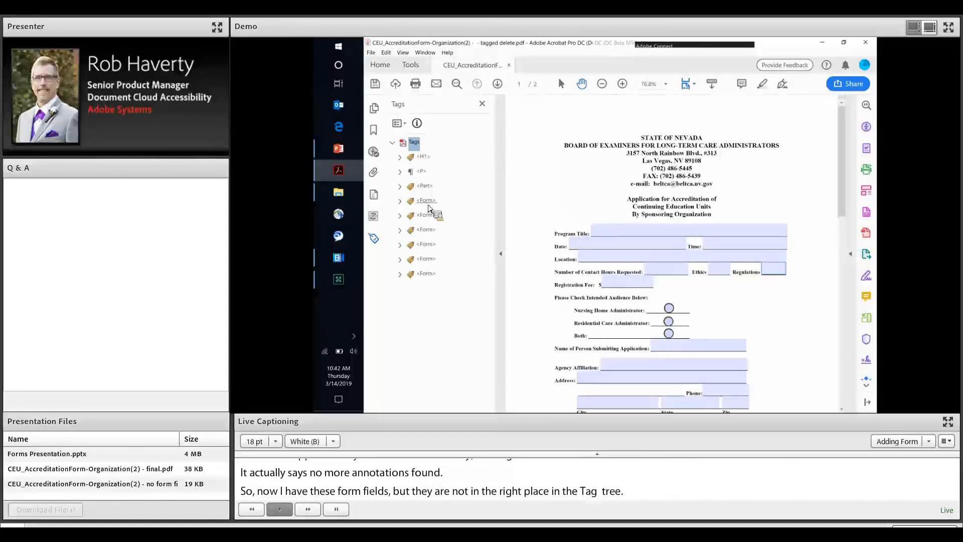
drag(429, 208, 431, 281)
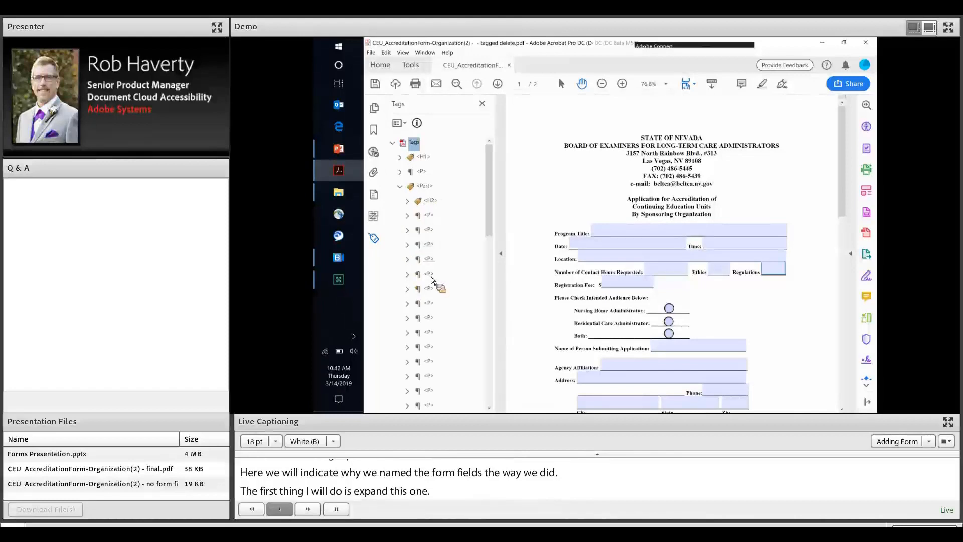
Find the paragraph tag of the Program Title label under the Part tag and expand it
key(Down)
key(Down)
key(Down)
key(Down)
key(Down)
key(Down)
key(Down)
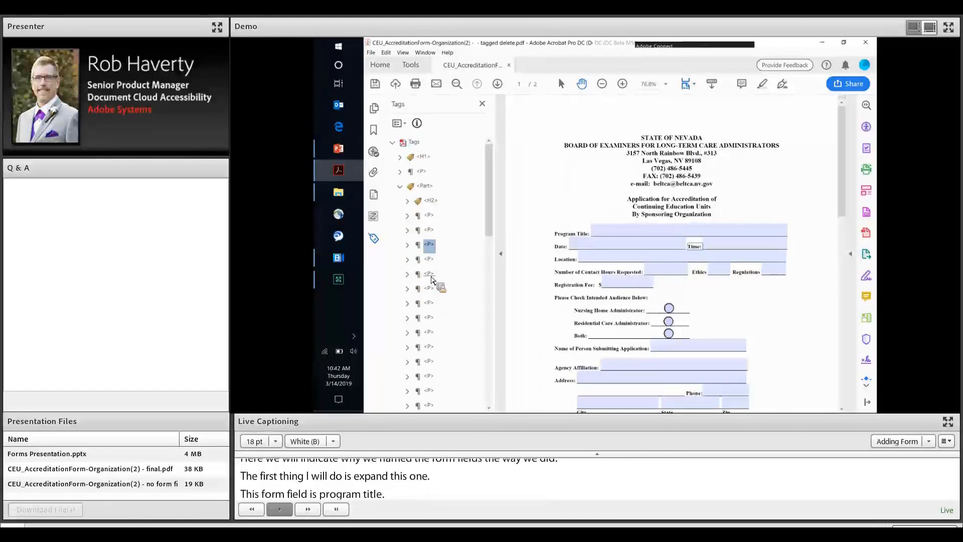
key(Up)
key(Up)
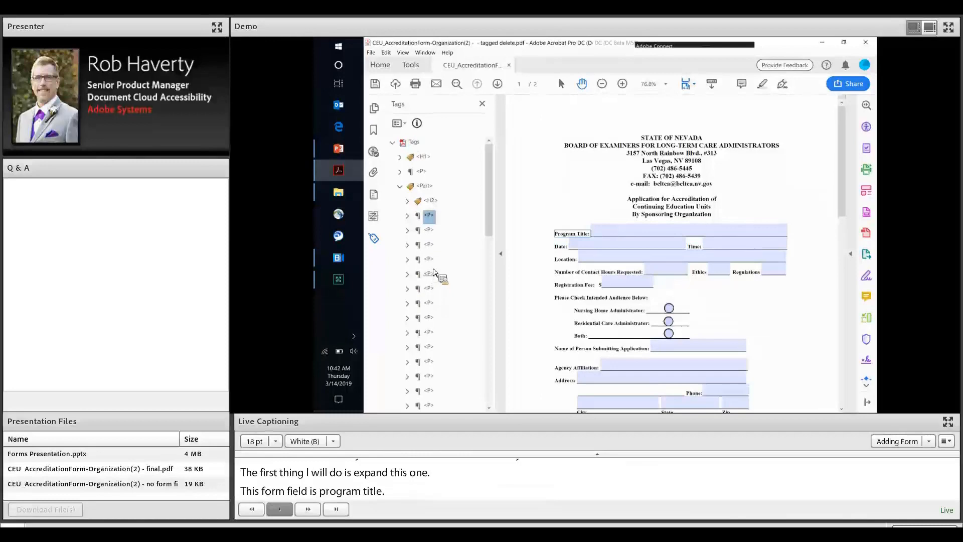
key(Right)
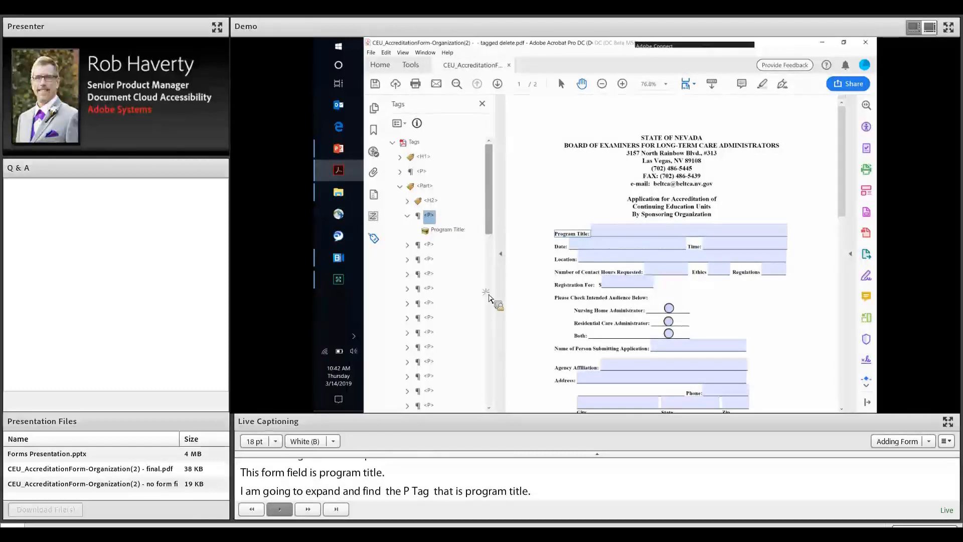
Collapse the Form tag that holds the Program Title object reference and cut it from the end of the tag tree
drag(493, 312, 504, 347)
drag(461, 370, 429, 351)
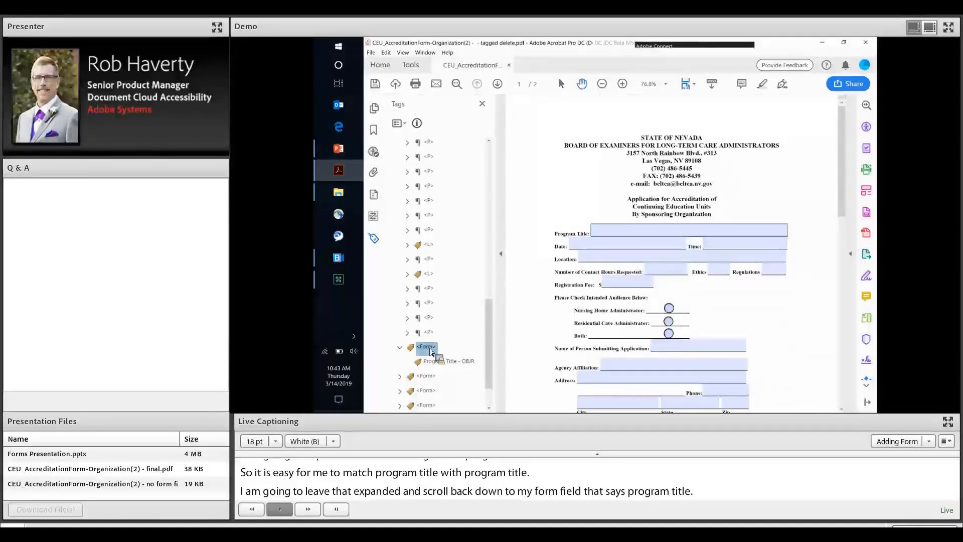
drag(430, 351, 402, 354)
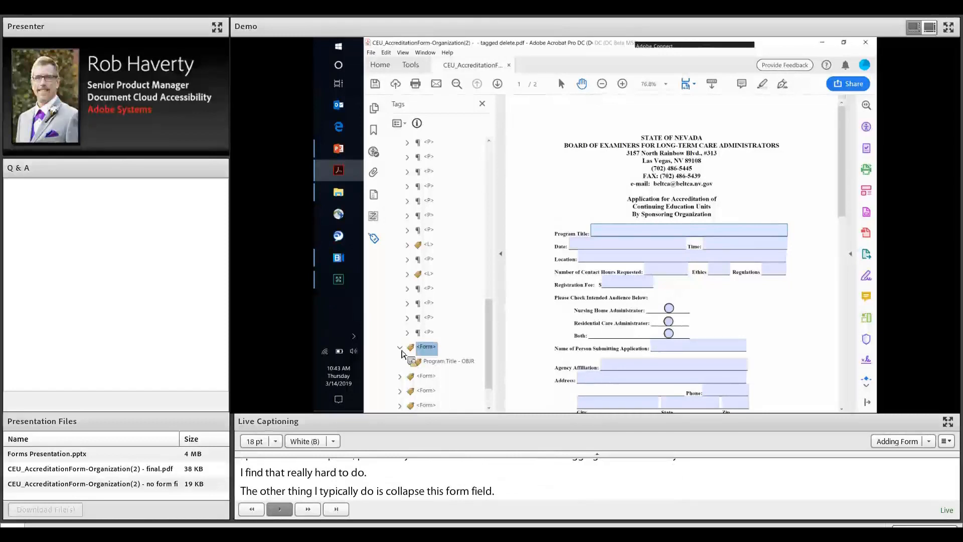
mouse_move(402, 354)
mouse_down()
mouse_move(430, 350)
mouse_move(401, 351)
mouse_up()
click(400, 348)
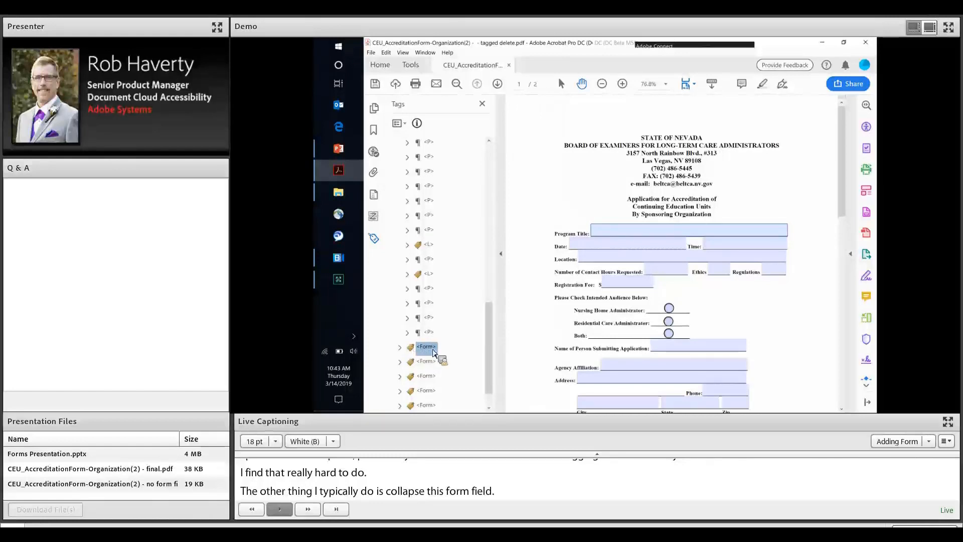
right_click(413, 183)
click(412, 181)
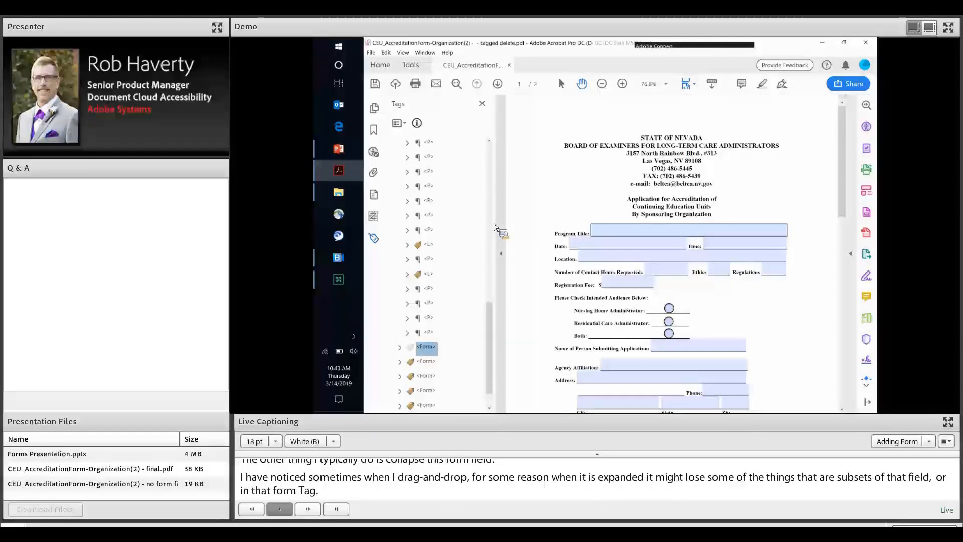
Paste the cut Form tag after the Program Title label content, inside the same paragraph tag
scroll(494, 225, up, 3)
mouse_move(492, 175)
mouse_down()
mouse_move(442, 207)
mouse_move(456, 230)
mouse_move(449, 221)
mouse_up()
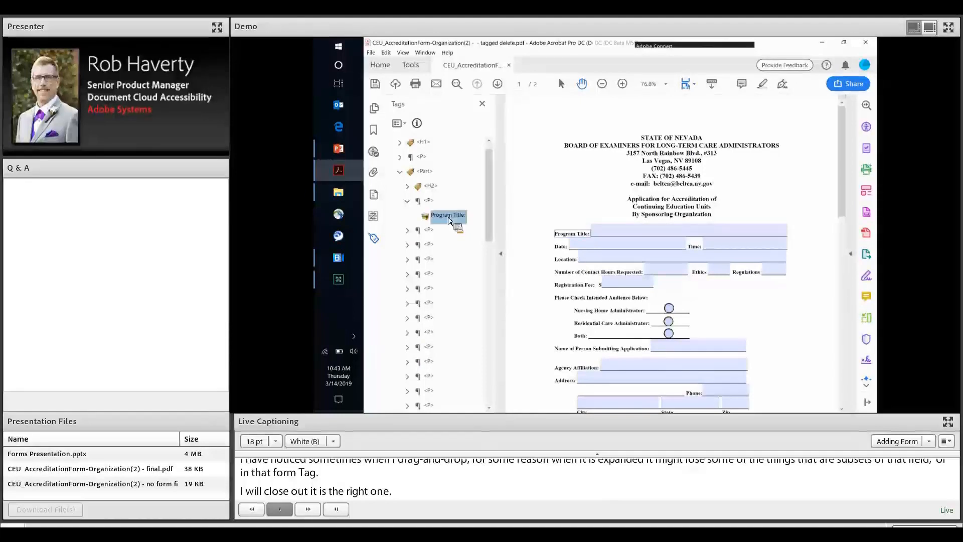
right_click(410, 157)
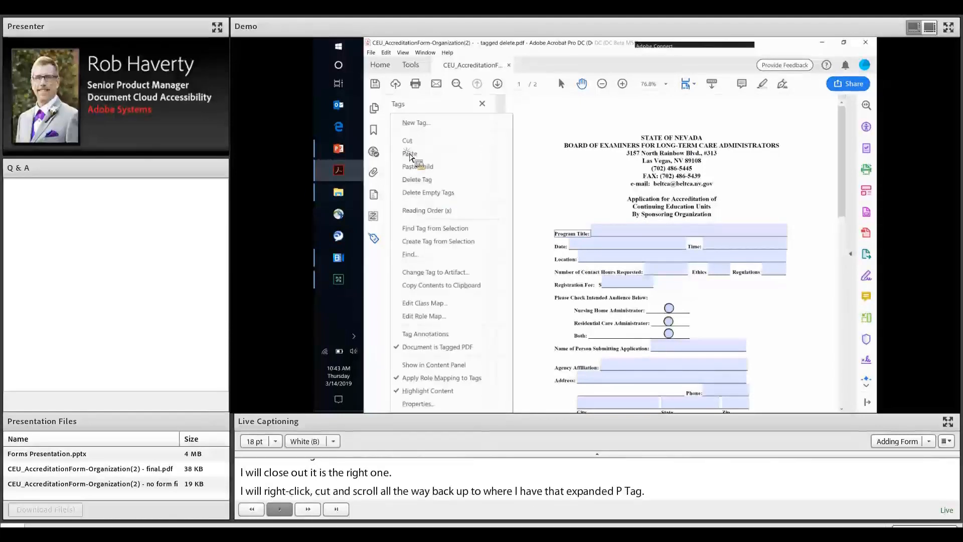
click(443, 242)
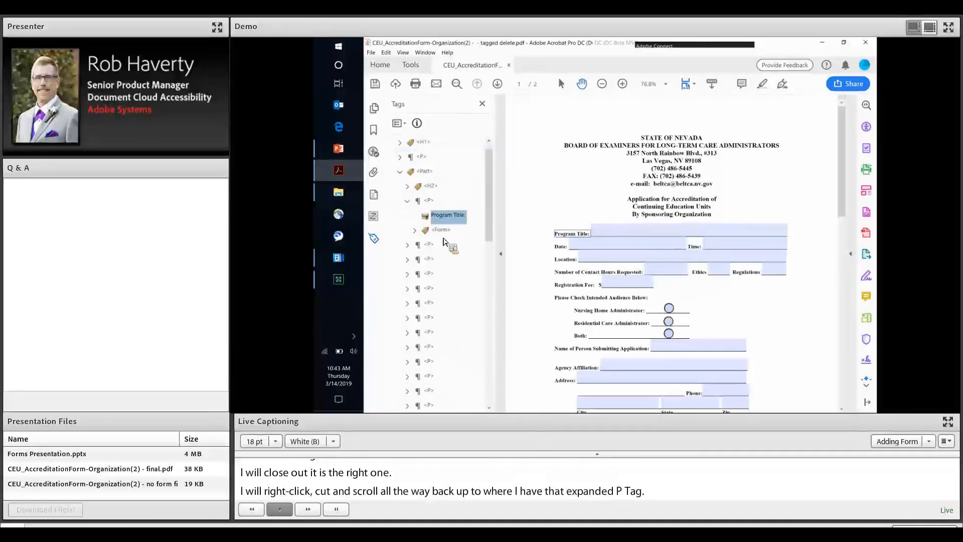
Expand the pasted Form tag and widen the Tags pane to show its full Program Title object reference
drag(443, 242, 429, 205)
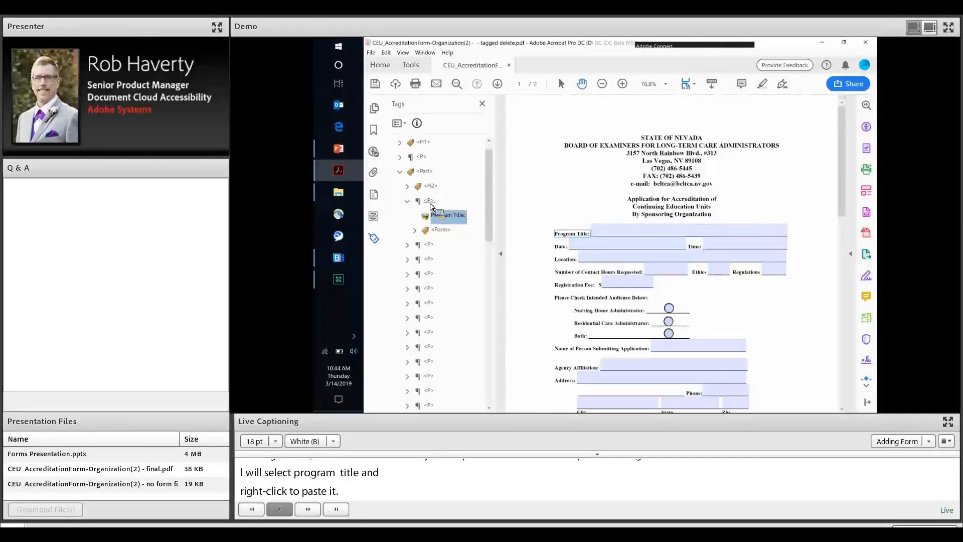
mouse_move(431, 205)
mouse_down()
mouse_move(445, 222)
mouse_move(432, 208)
mouse_up()
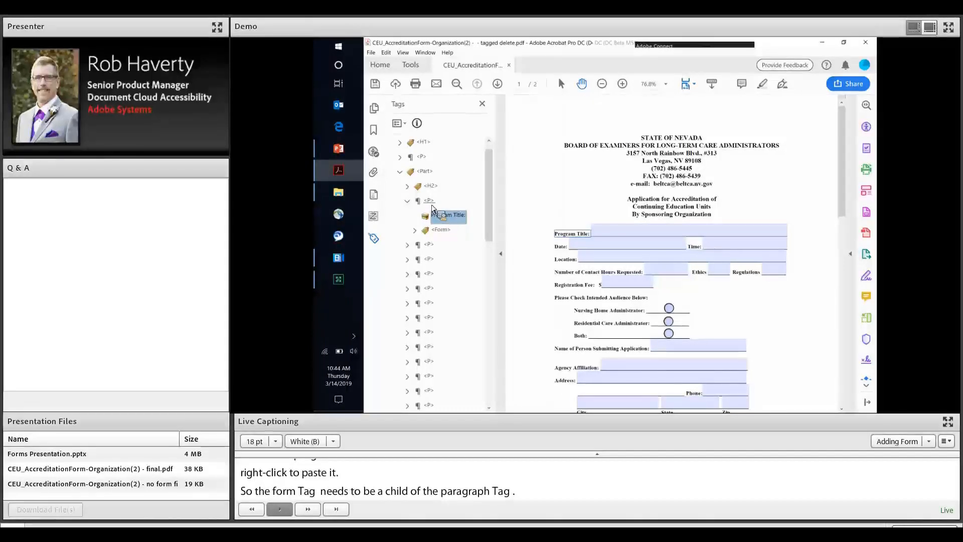
drag(432, 208, 517, 248)
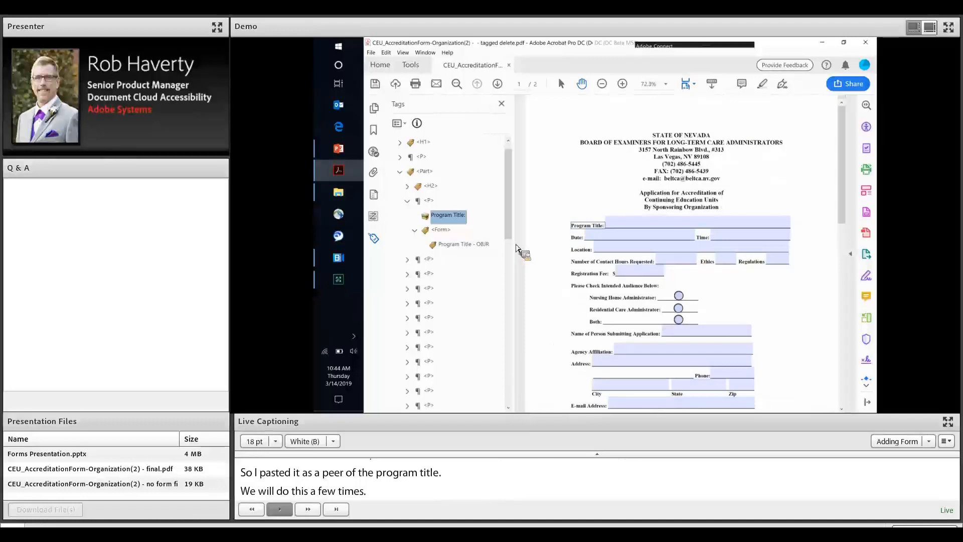
drag(516, 247, 460, 251)
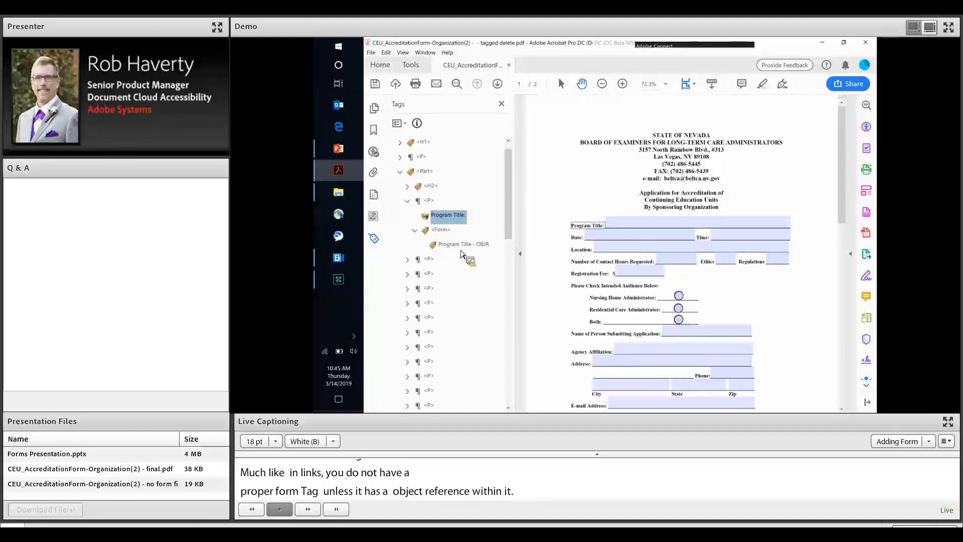
drag(461, 254, 447, 214)
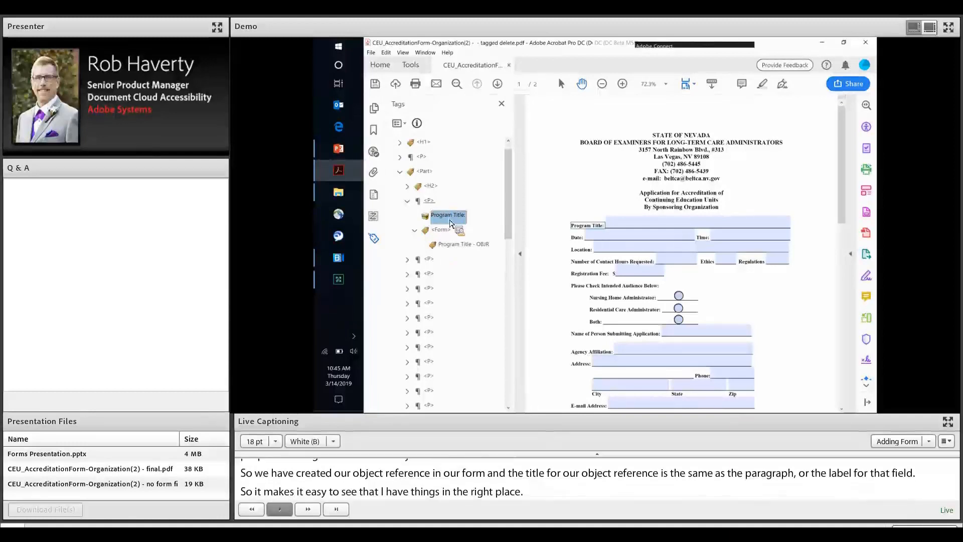
drag(450, 223, 456, 220)
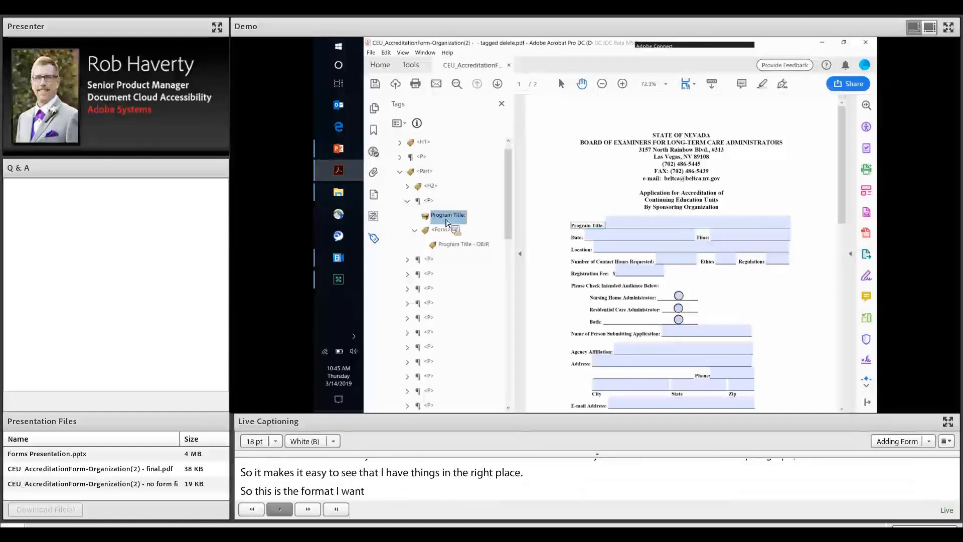
Collapse the Program Title paragraph, expand the Date paragraph, and cut the collapsed Application Date Form tag from the end of the tree
drag(453, 220, 410, 207)
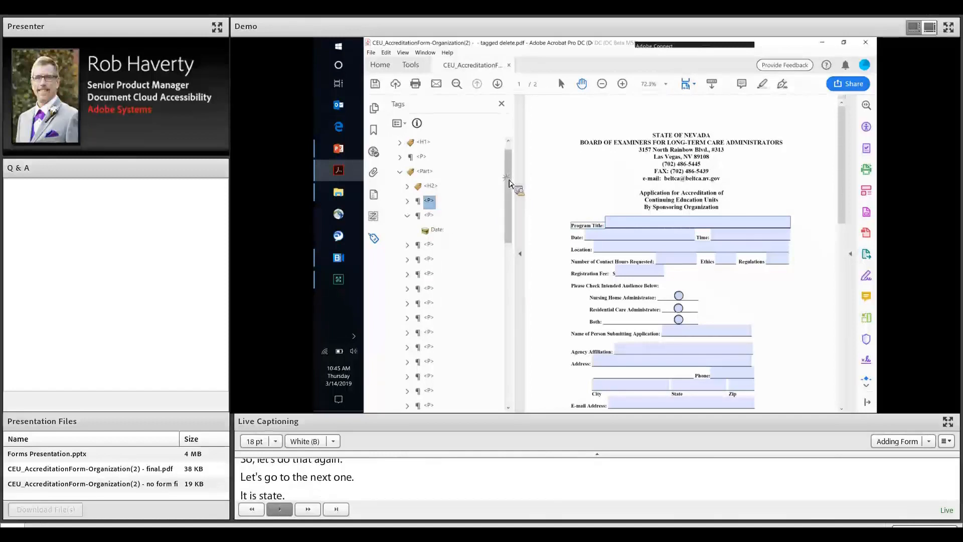
drag(518, 347, 402, 349)
drag(428, 356, 448, 362)
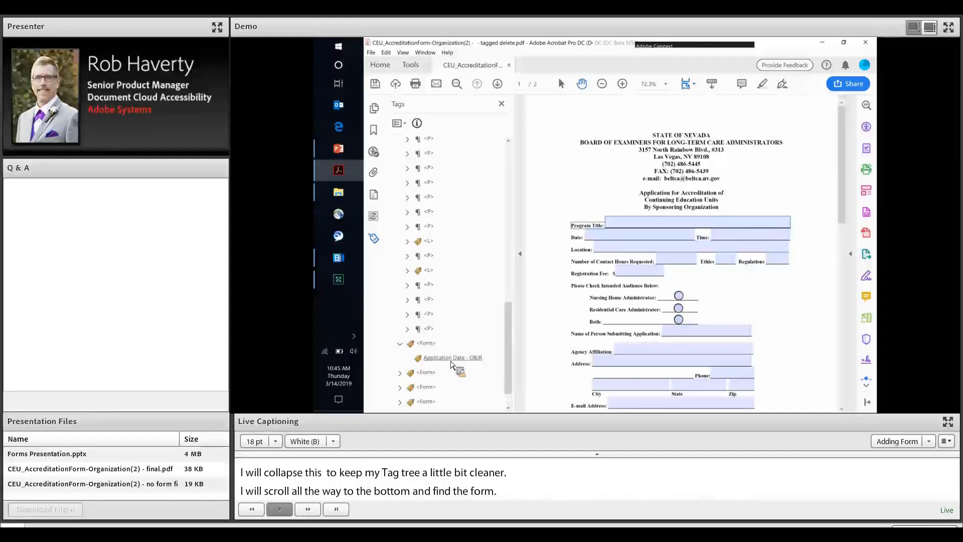
drag(448, 361, 432, 348)
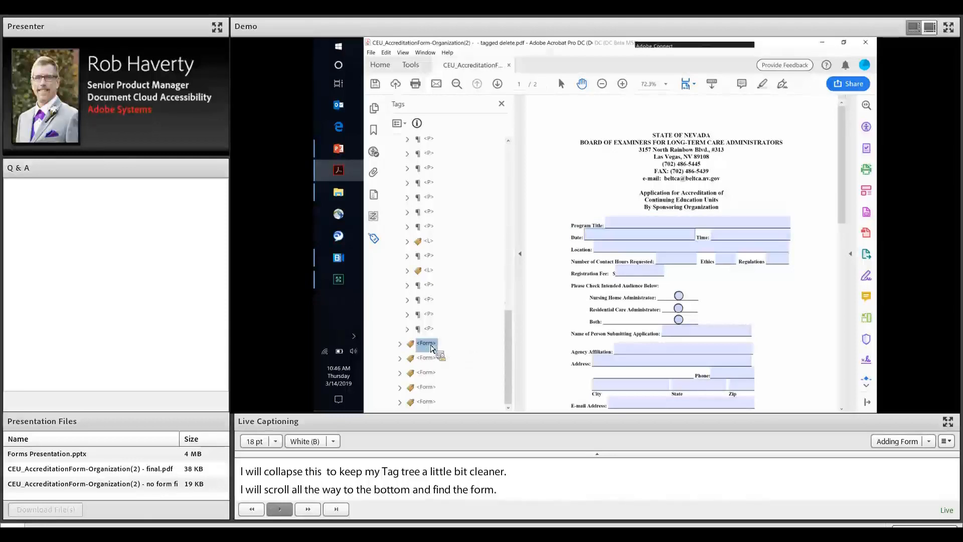
right_click(430, 347)
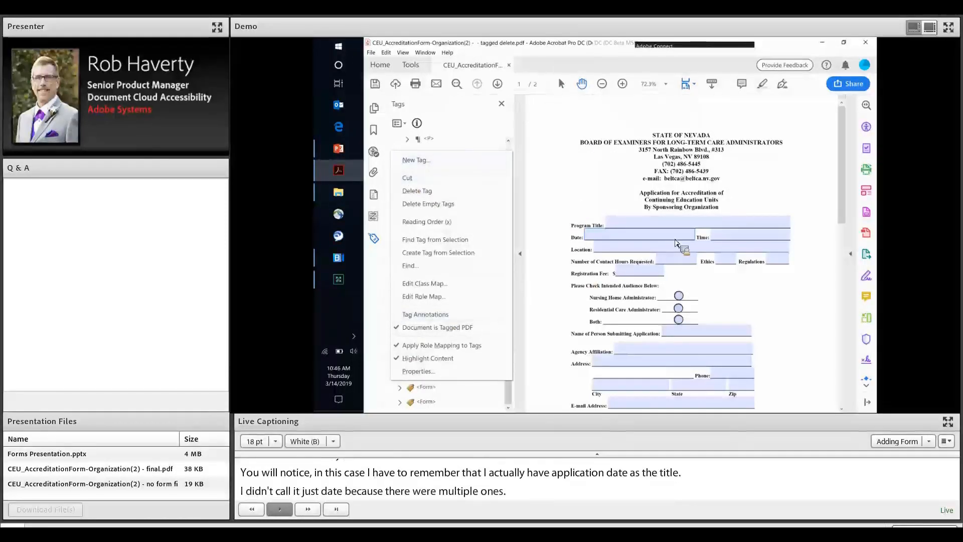
click(762, 246)
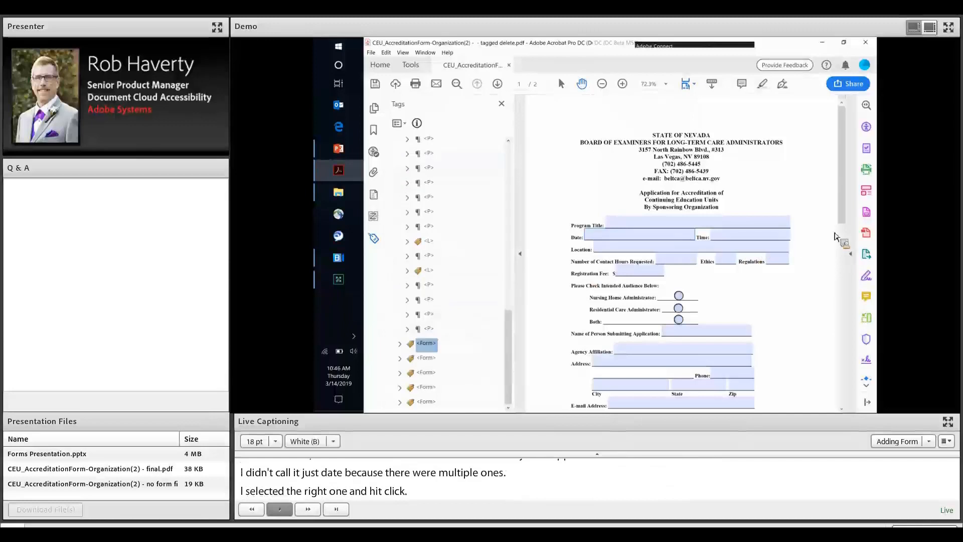
drag(733, 193, 430, 349)
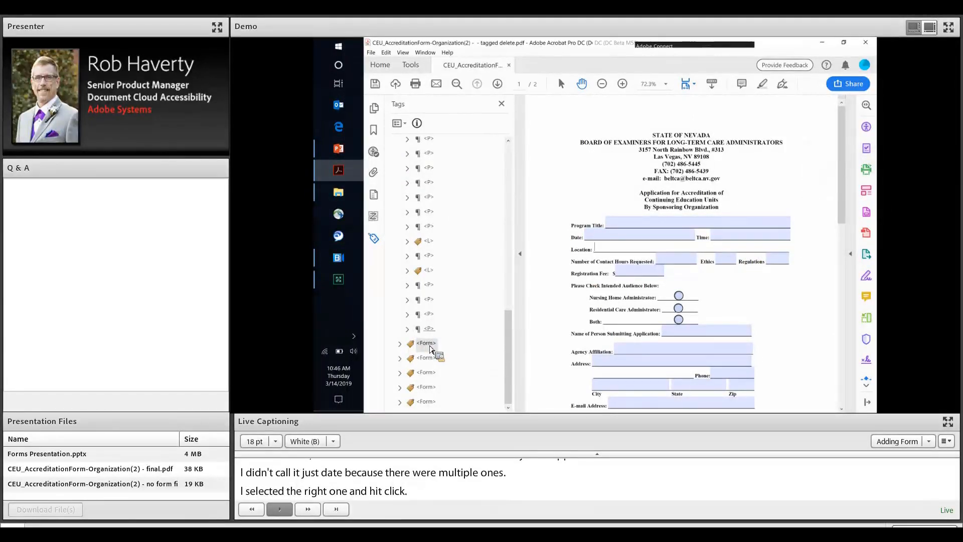
right_click(423, 189)
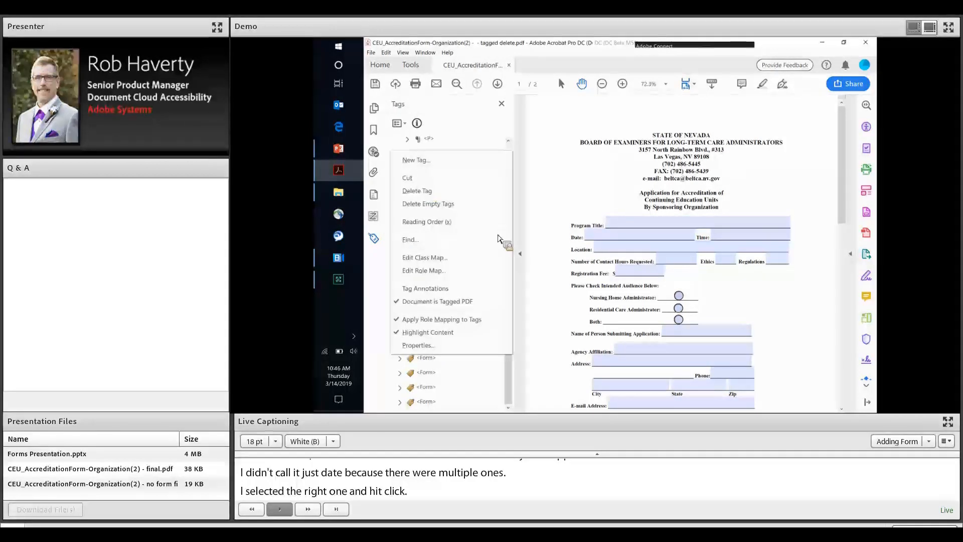
click(510, 330)
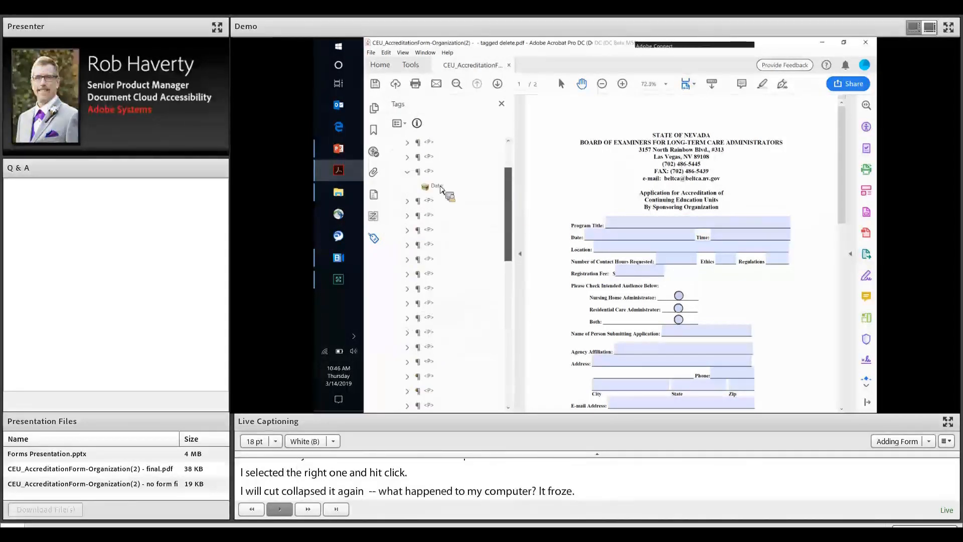
Paste the Application Date Form tag after the Date label content in its paragraph tag
drag(440, 188, 419, 165)
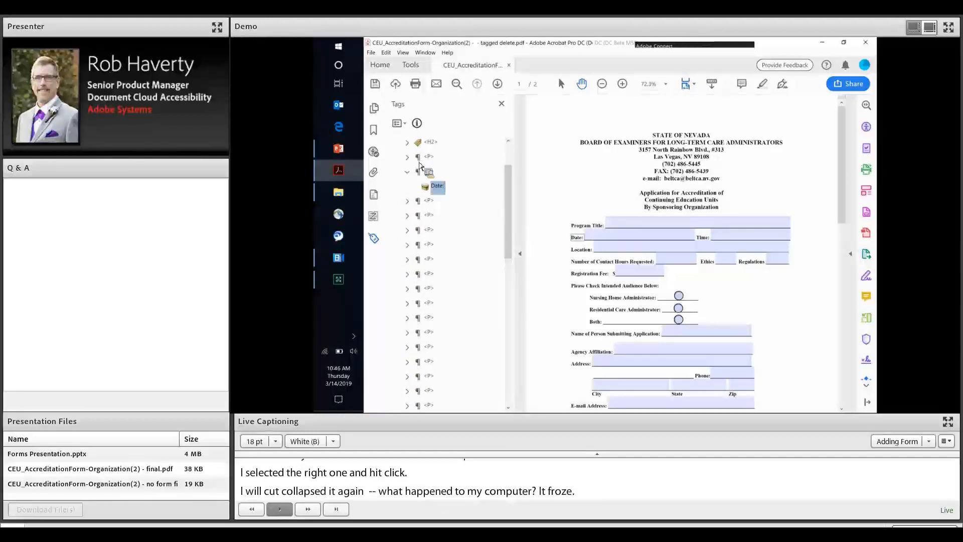
right_click(419, 166)
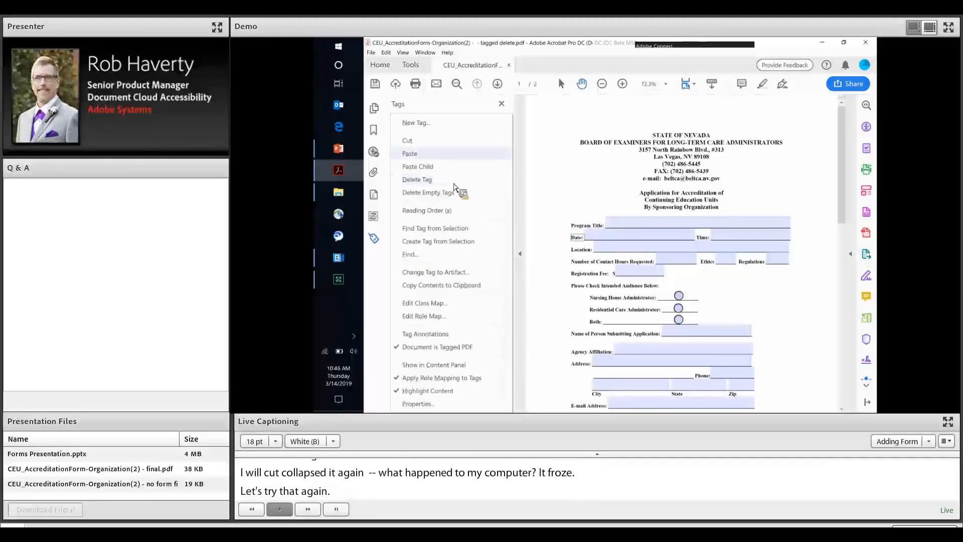
key(Escape)
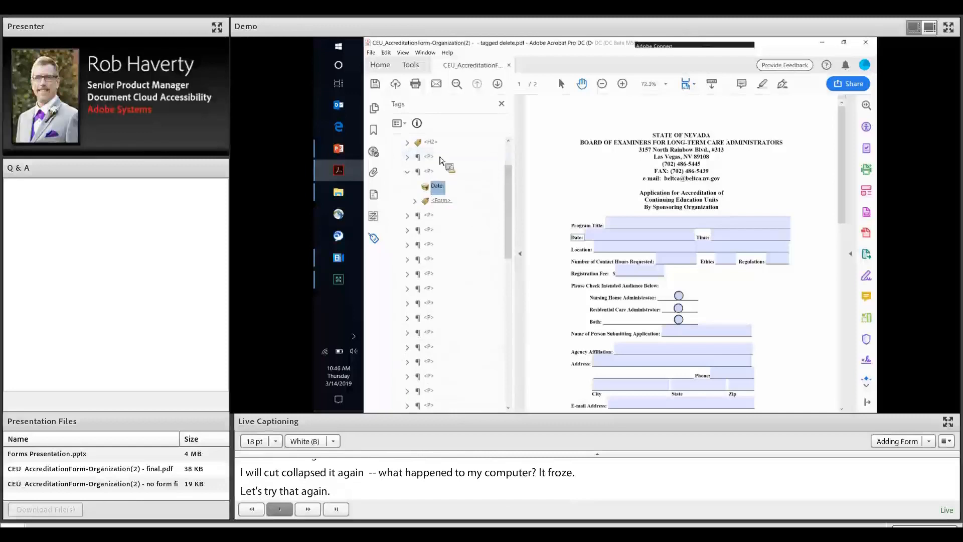
Expand the Time label's paragraph tag and cut the collapsed Time Form tag from the end of the tree
drag(441, 160, 410, 187)
scroll(406, 361, down, 5)
right_click(410, 187)
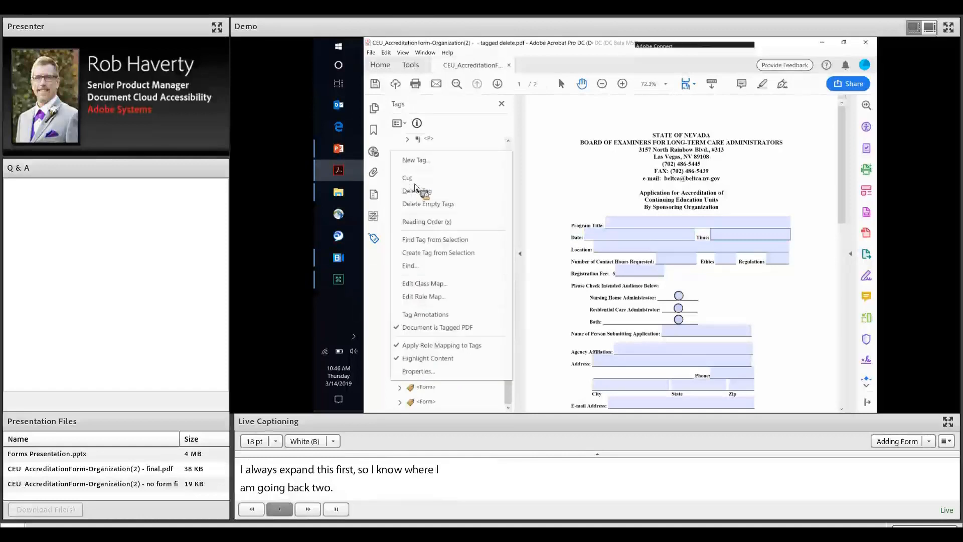
click(407, 178)
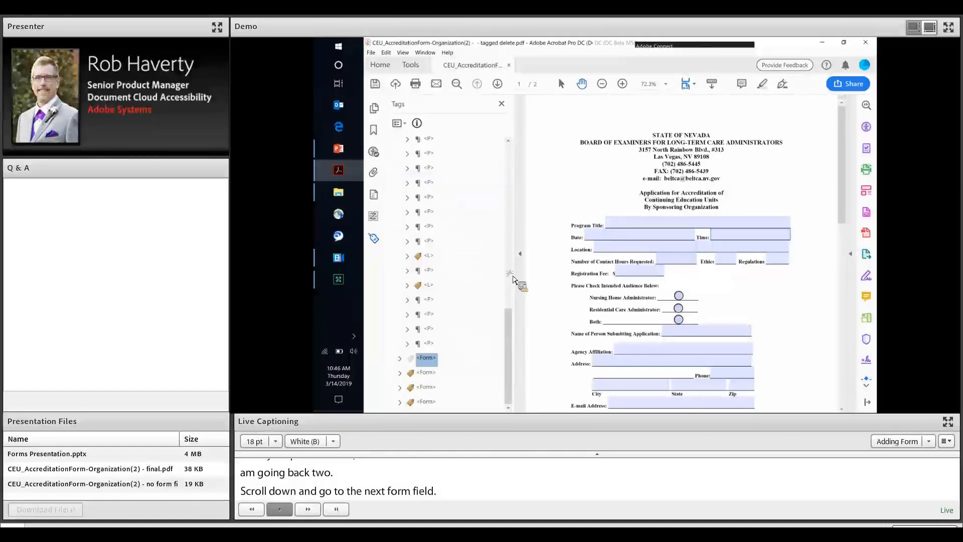
Paste the Time Form tag after the Time label content and expand it to show its object reference
scroll(439, 207, up, 9)
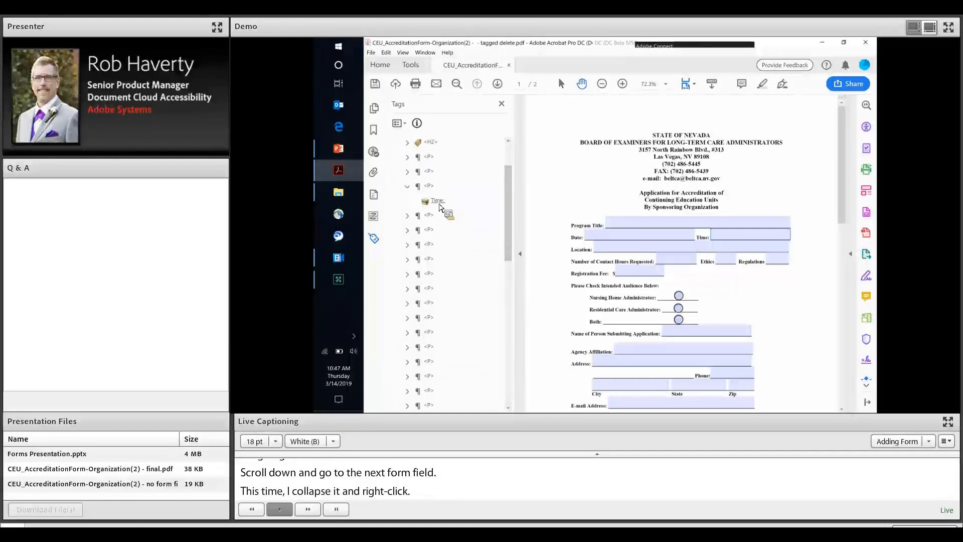
click(438, 202)
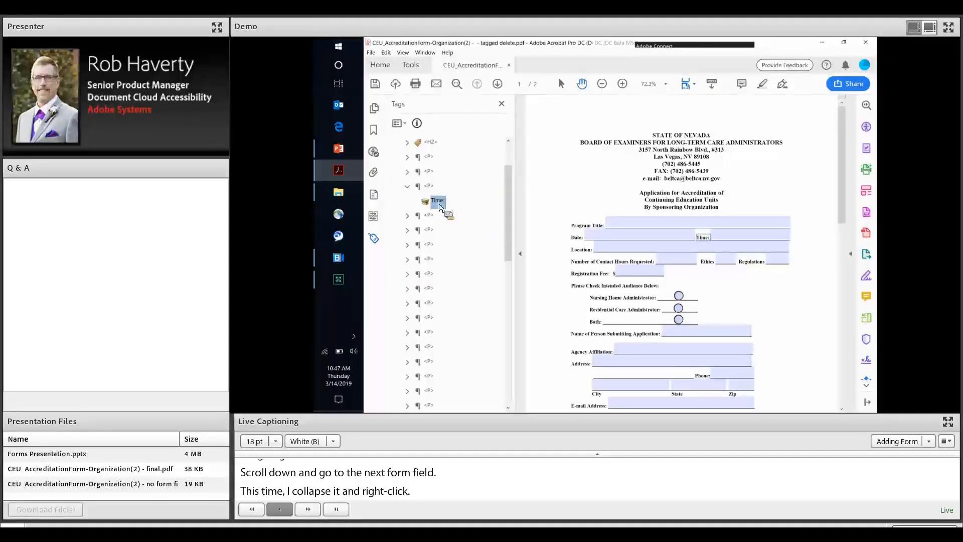
right_click(413, 158)
click(411, 154)
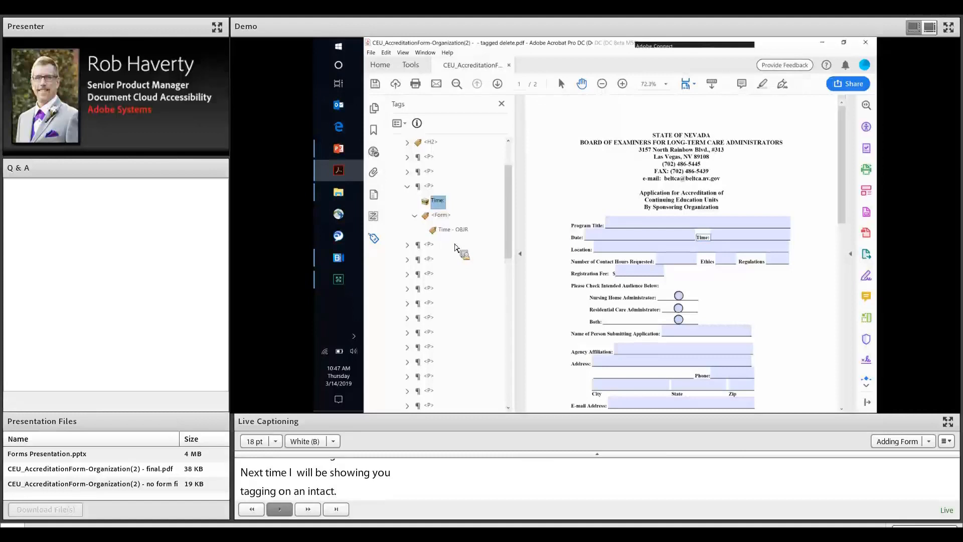
Close the tagged accreditation form without saving the changes
drag(455, 246, 513, 186)
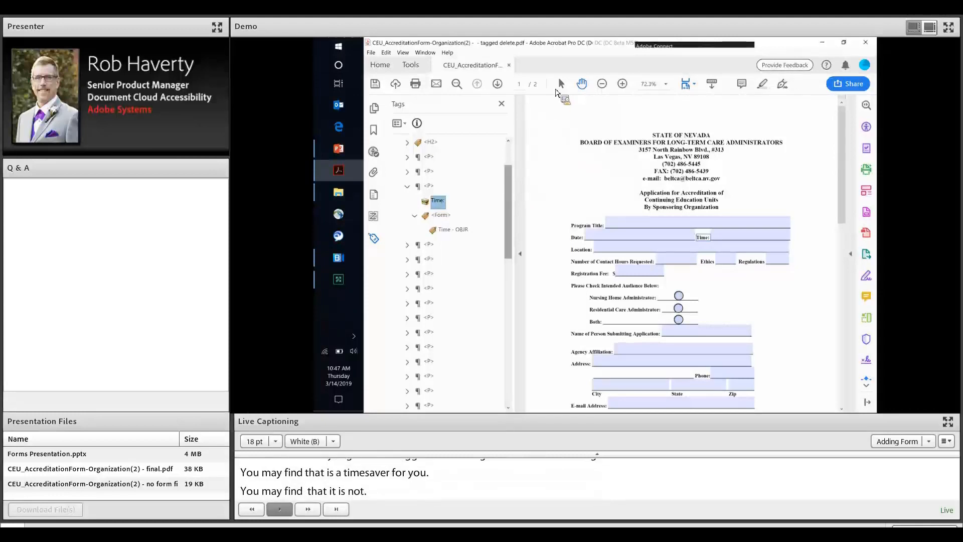
click(508, 65)
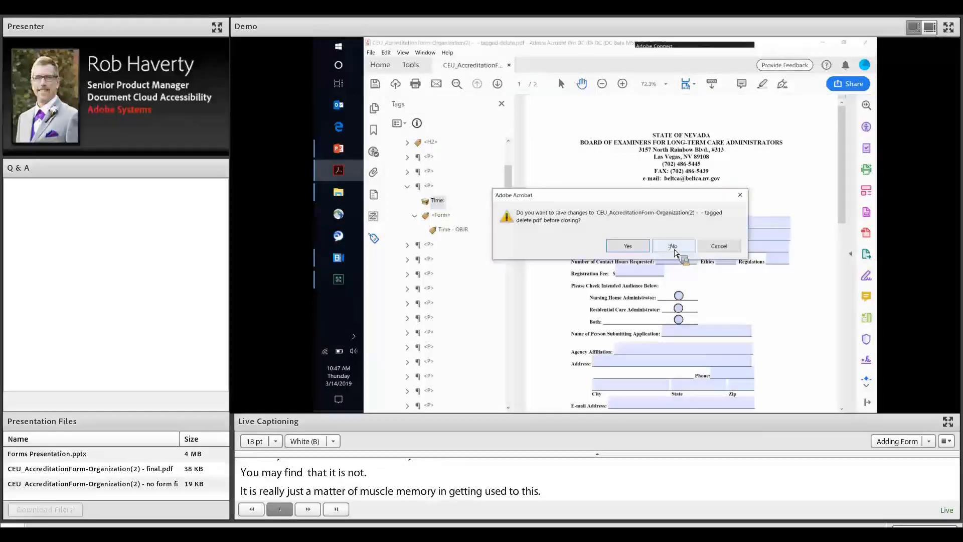
click(674, 247)
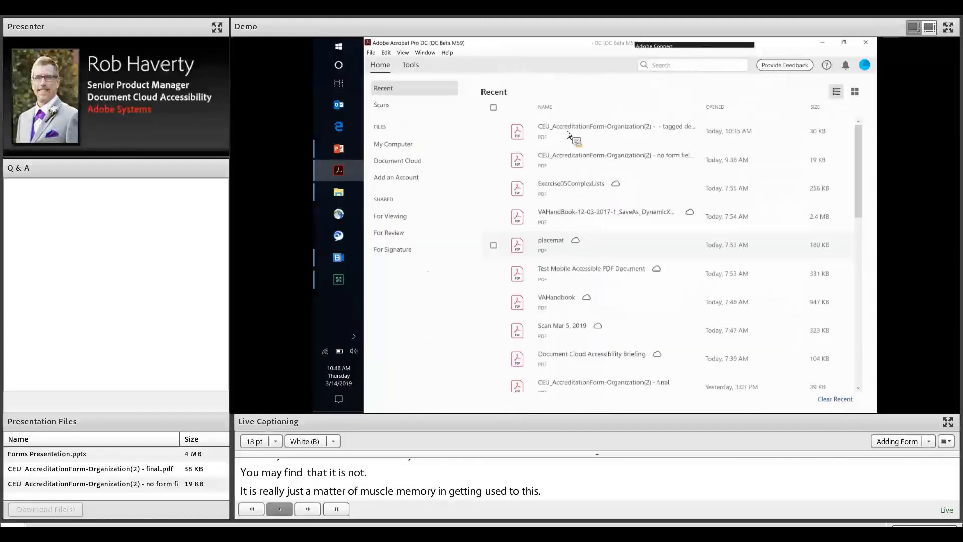
Open the recent PDF "CEU_AccreditationForm-Organization(2) - - tagged delete" and look over its first page
double_click(568, 134)
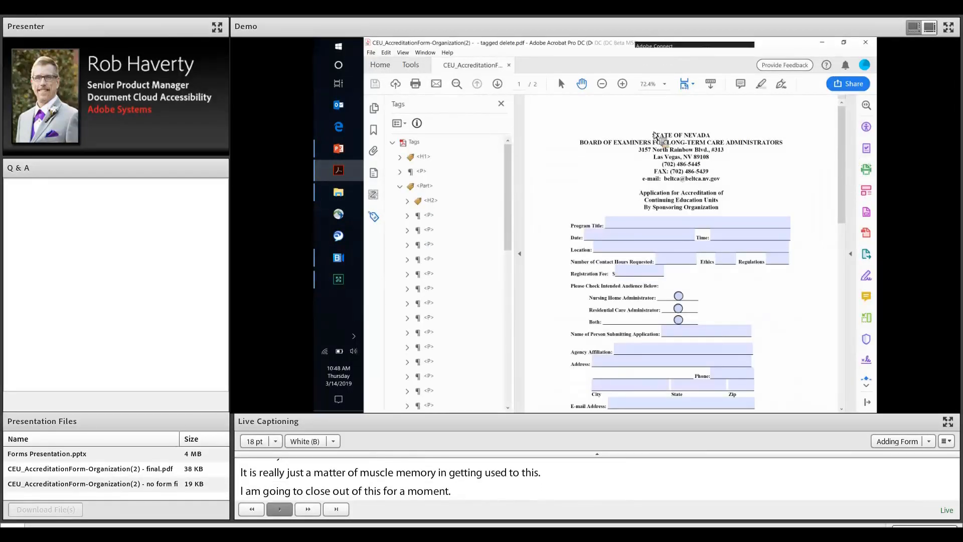
scroll(487, 244, down, 2)
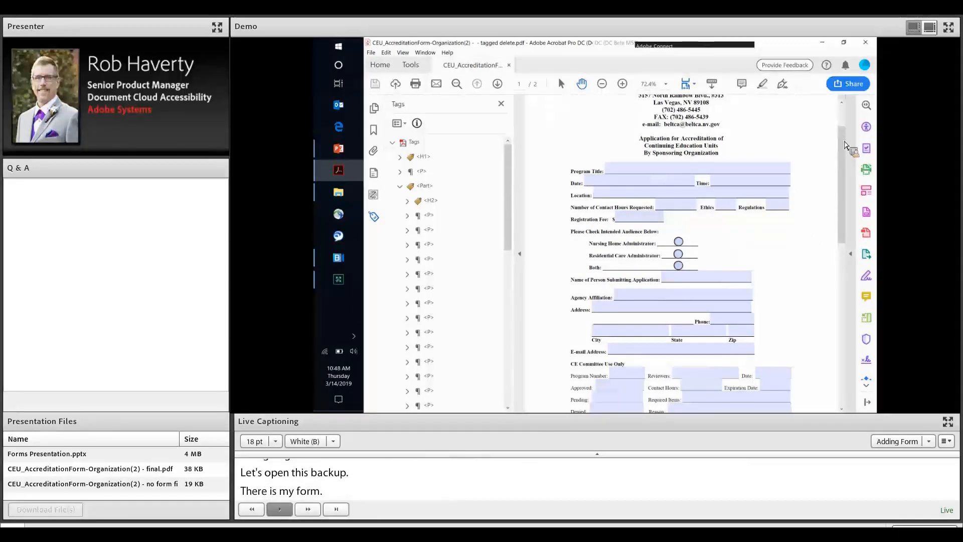
drag(843, 146, 843, 124)
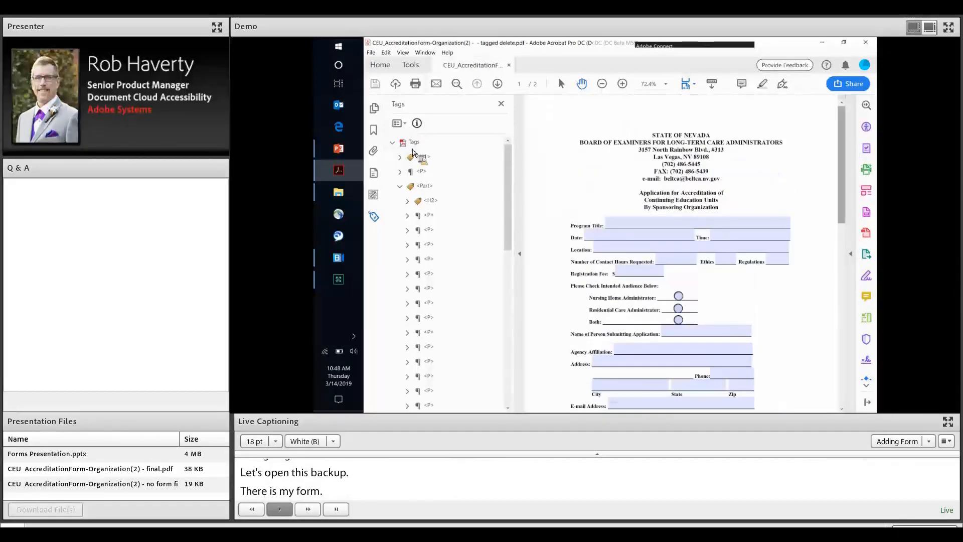
Select the root of the tag tree and open the Find Element dialog for it
mouse_move(414, 150)
mouse_down()
mouse_move(436, 150)
mouse_move(418, 150)
mouse_up()
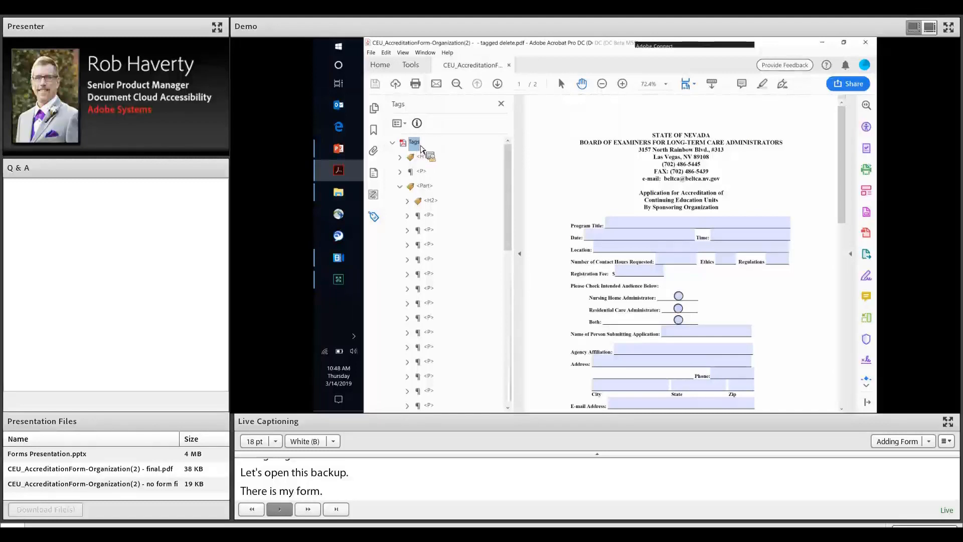
mouse_move(421, 148)
mouse_down()
mouse_move(457, 170)
mouse_move(417, 129)
mouse_move(420, 148)
mouse_up()
key(shift+F10)
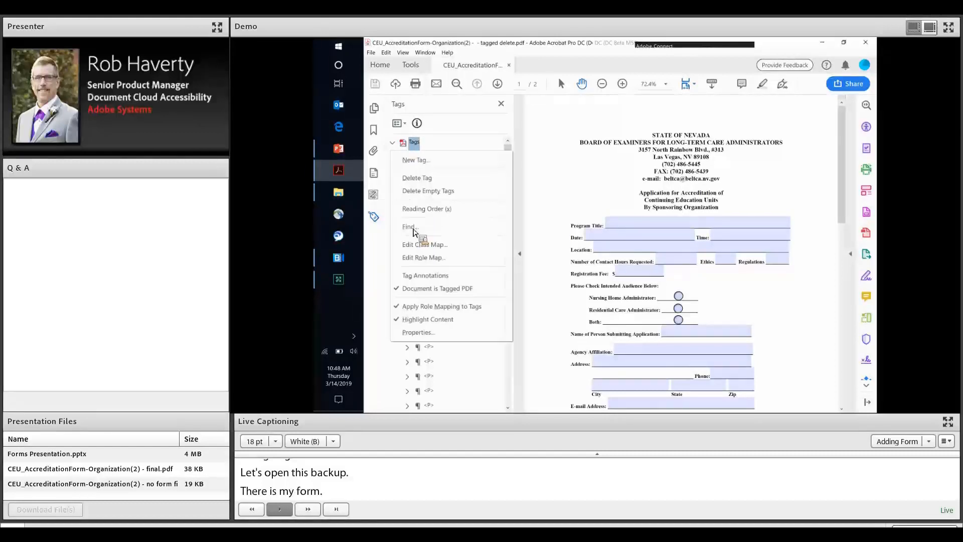
key(Down)
key(Down)
key(Down)
key(Down)
key(Down)
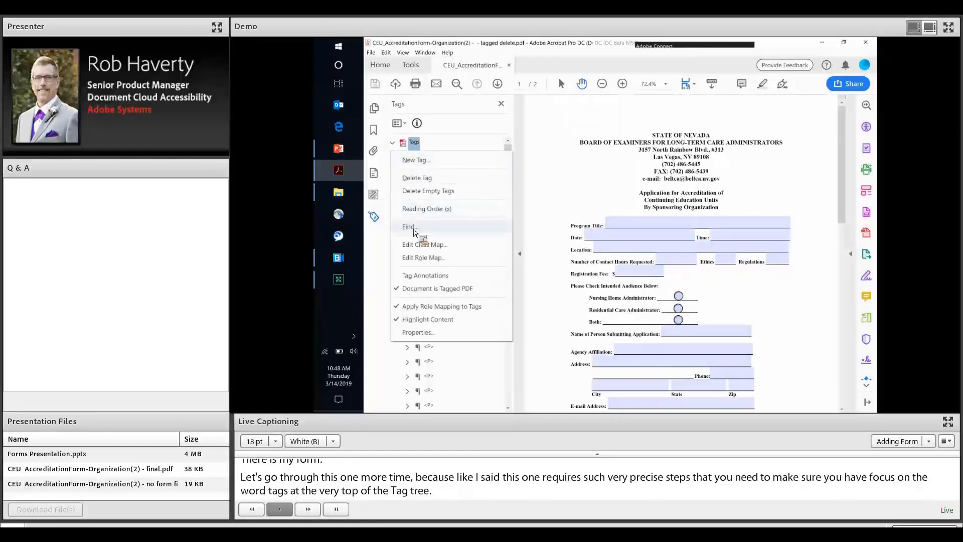
key(Return)
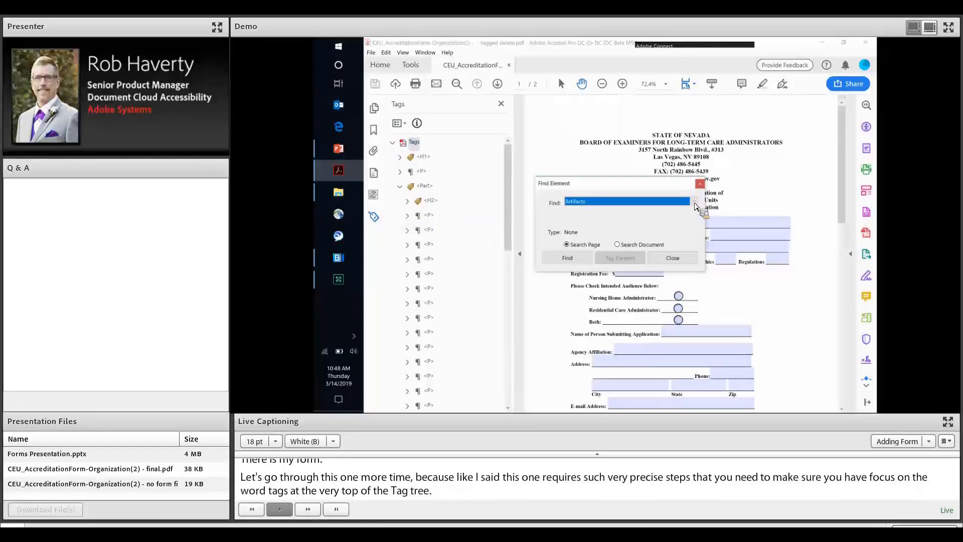
Search the whole document for Unmarked Annotations, moving the Find Element dialog clear of the form fields
key(alt+Down)
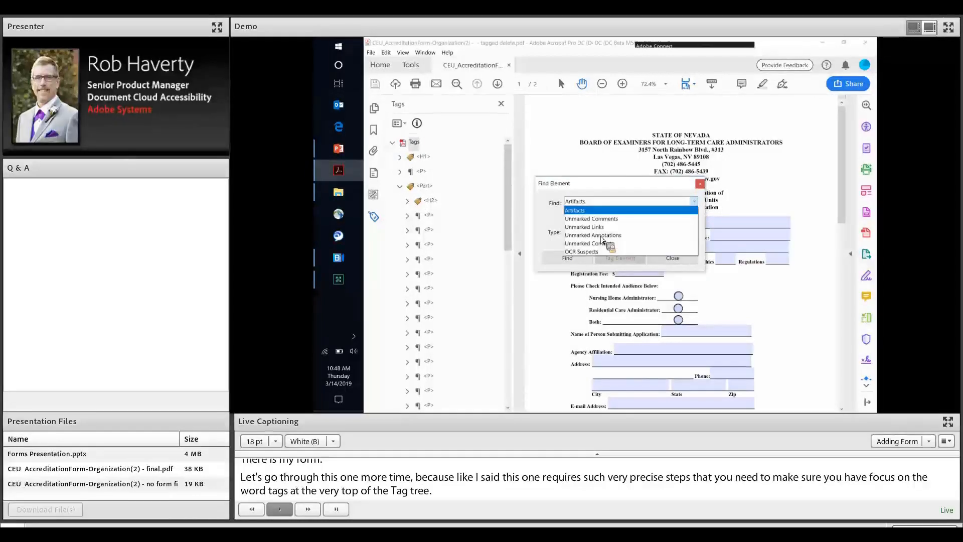
key(Down)
key(Down)
key(Down)
key(Return)
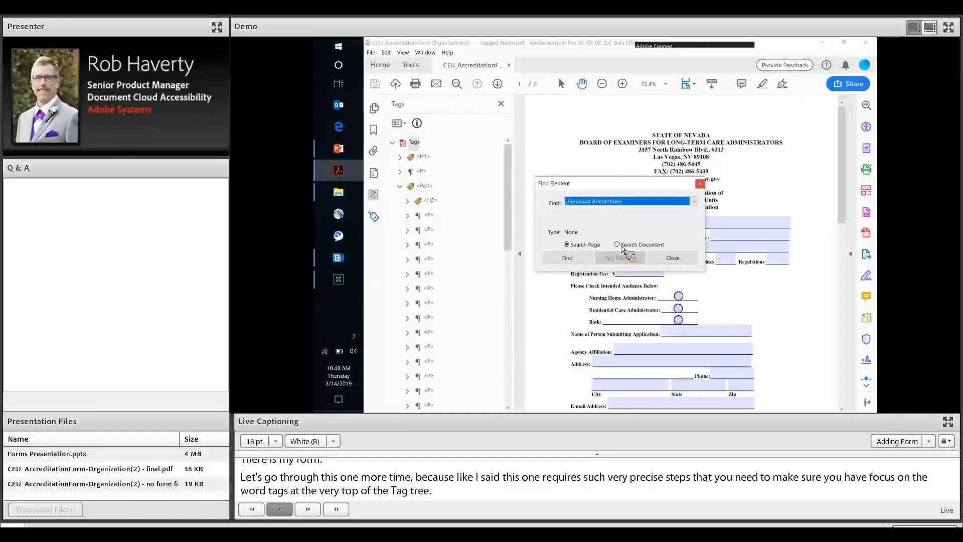
click(621, 245)
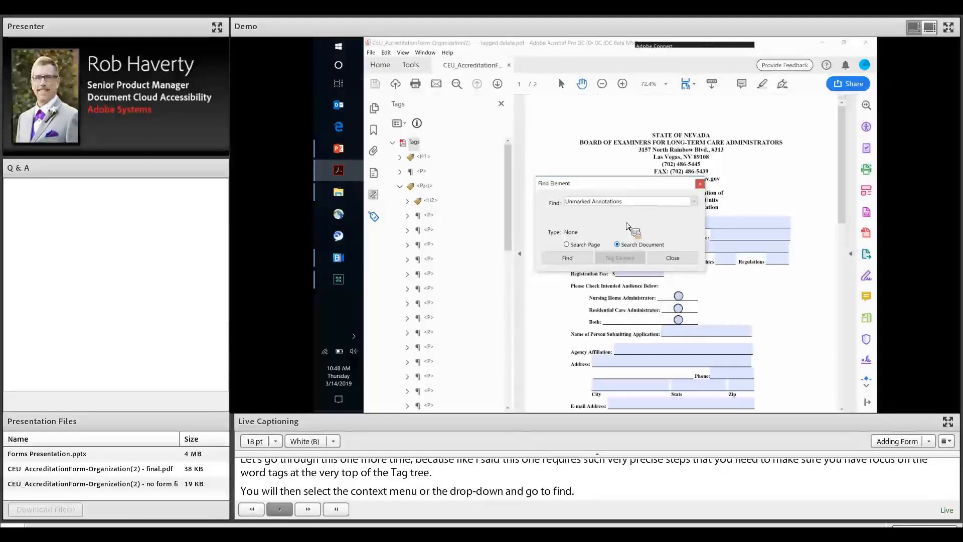
drag(616, 188, 649, 116)
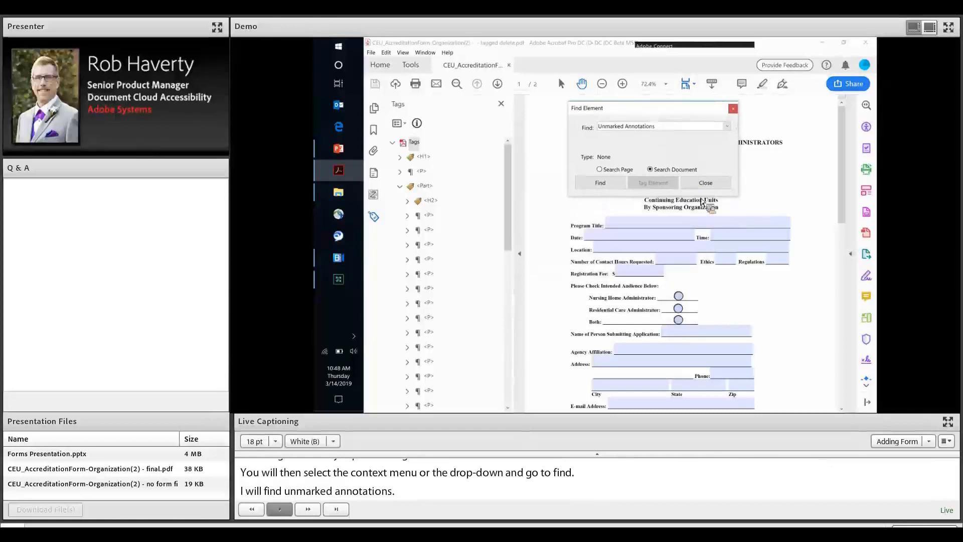
click(596, 188)
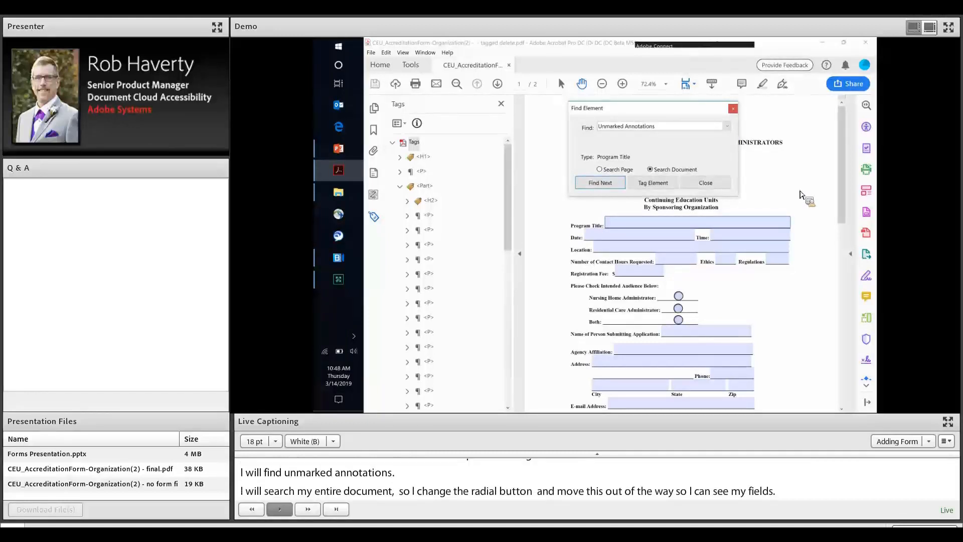
Tag the found Program Title, Application Date and Time fields as Form elements
click(647, 183)
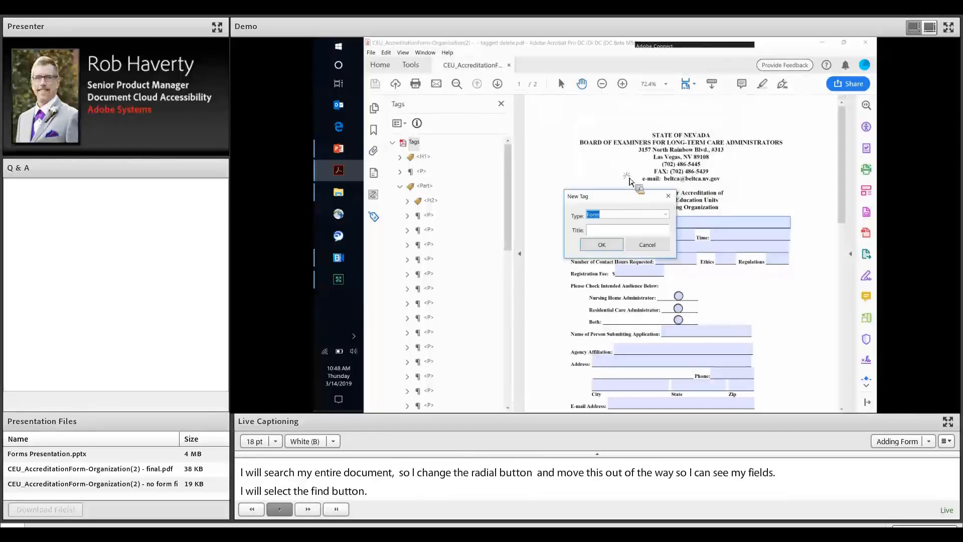
drag(601, 196, 599, 117)
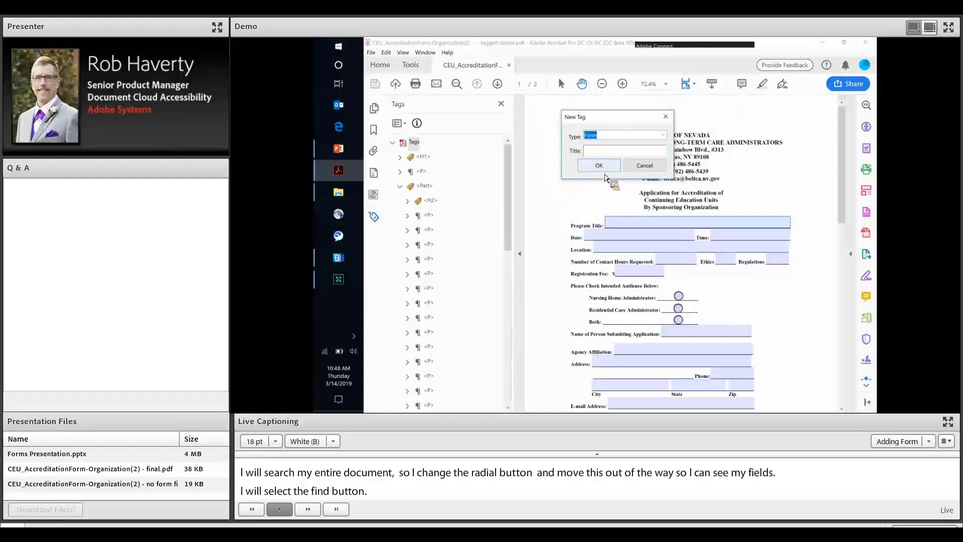
click(598, 166)
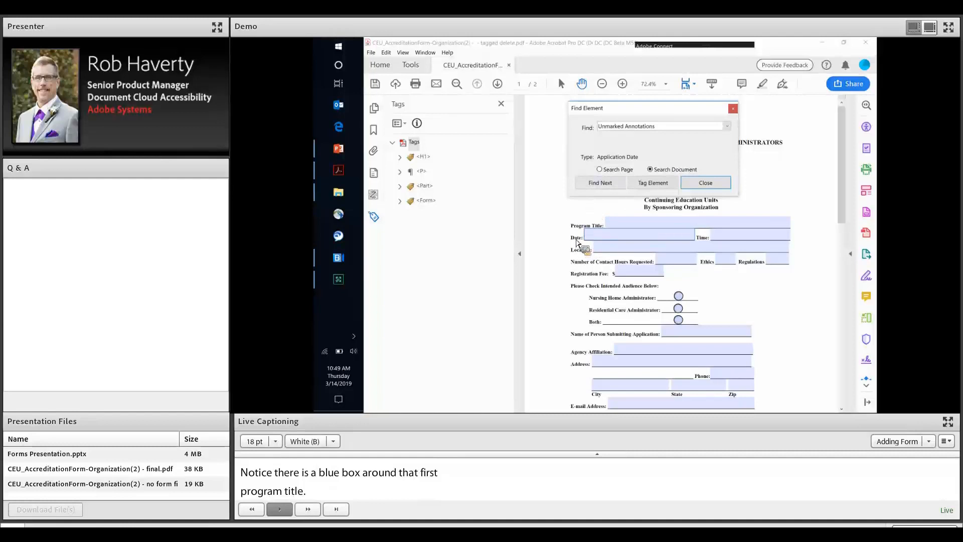
click(661, 185)
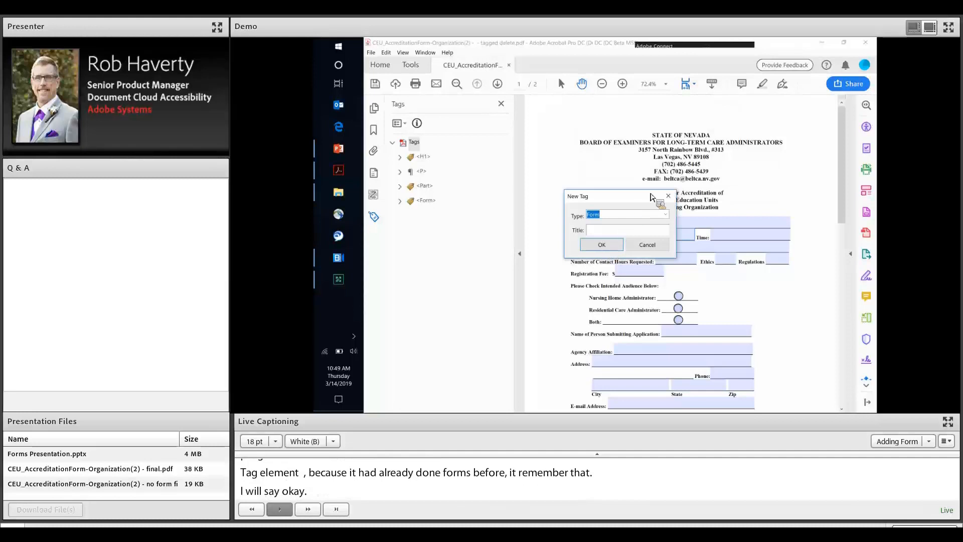
click(602, 246)
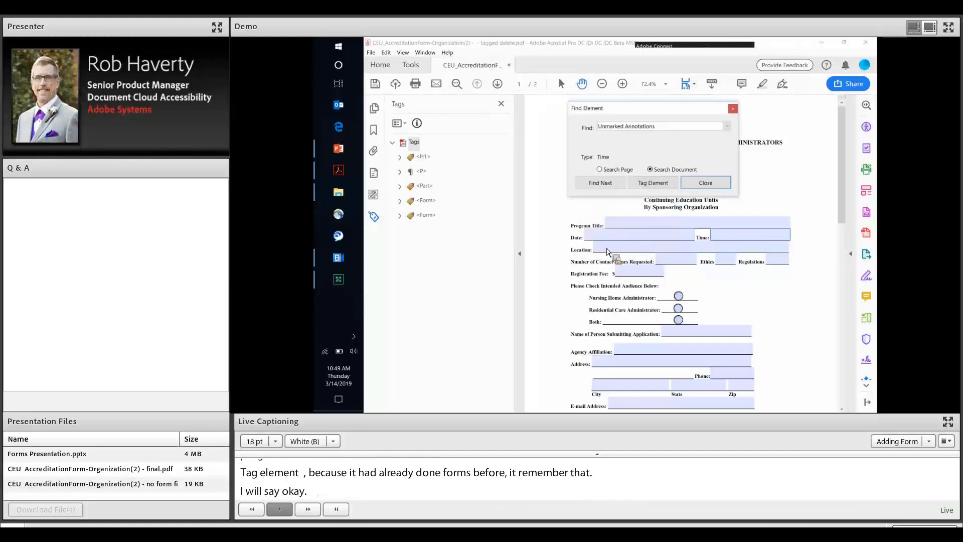
click(653, 182)
click(603, 245)
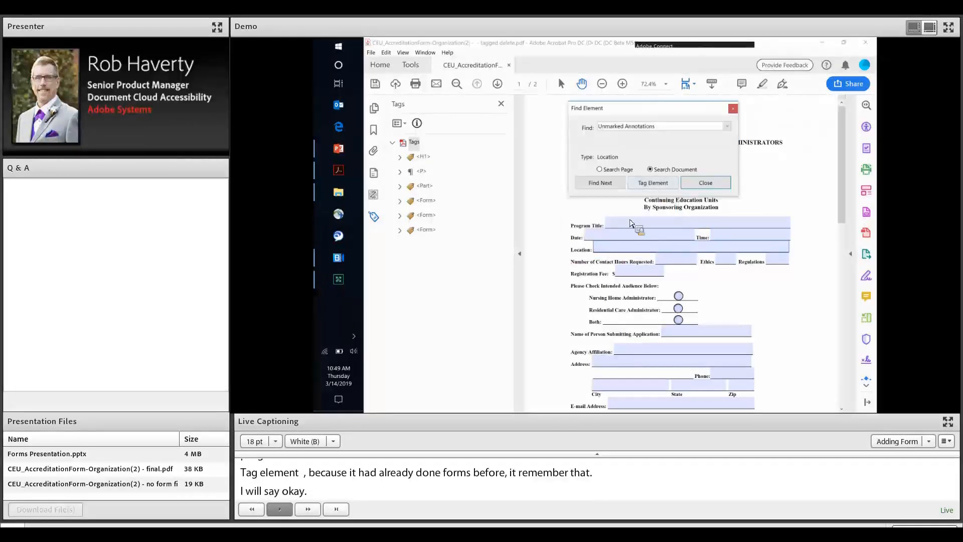
Tag the Location, Number of Contact Hours Requested and Ethics fields as Form elements, then close the element search
click(653, 182)
click(602, 244)
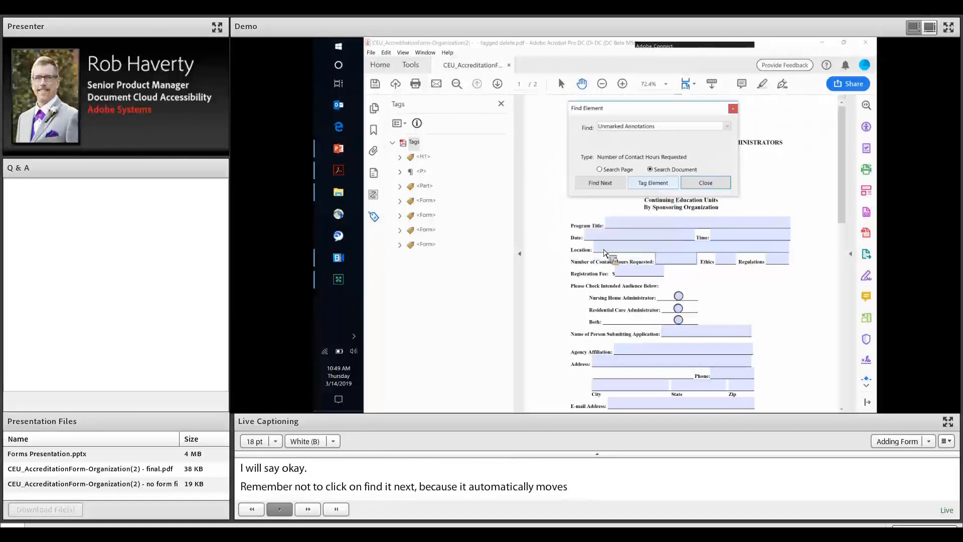
click(653, 182)
click(602, 245)
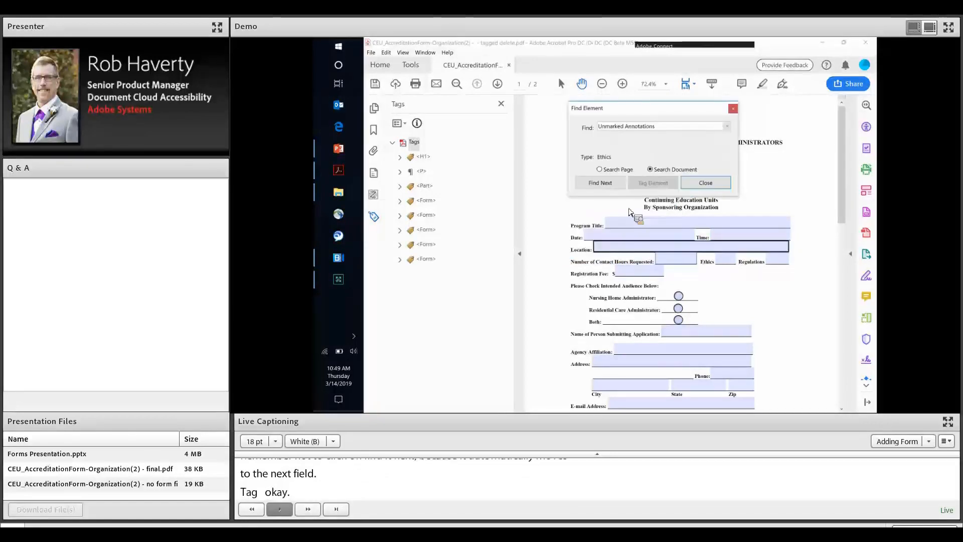
click(652, 182)
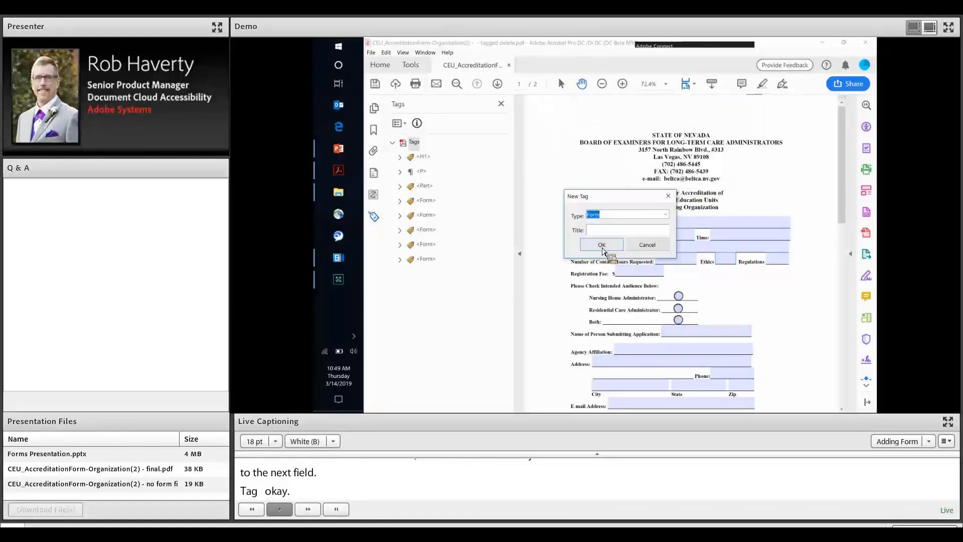
click(603, 248)
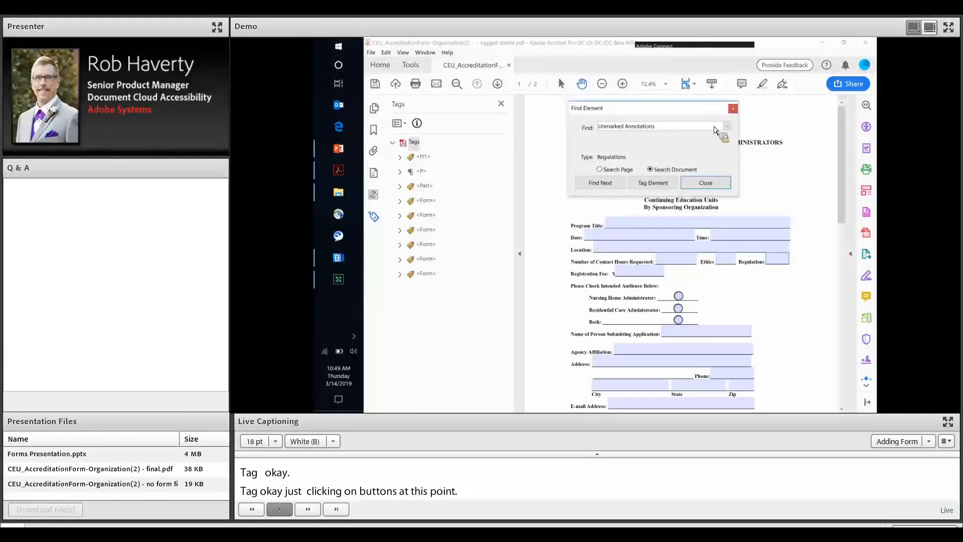
click(716, 186)
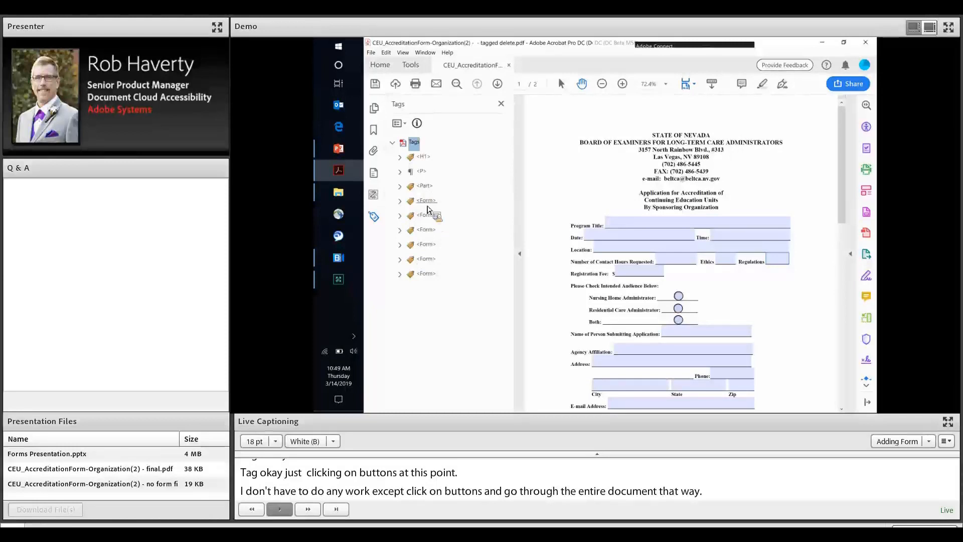
Expand the Program Title label's paragraph tag, check the first Form tag's object reference, and cut that collapsed Form tag
drag(428, 210, 512, 353)
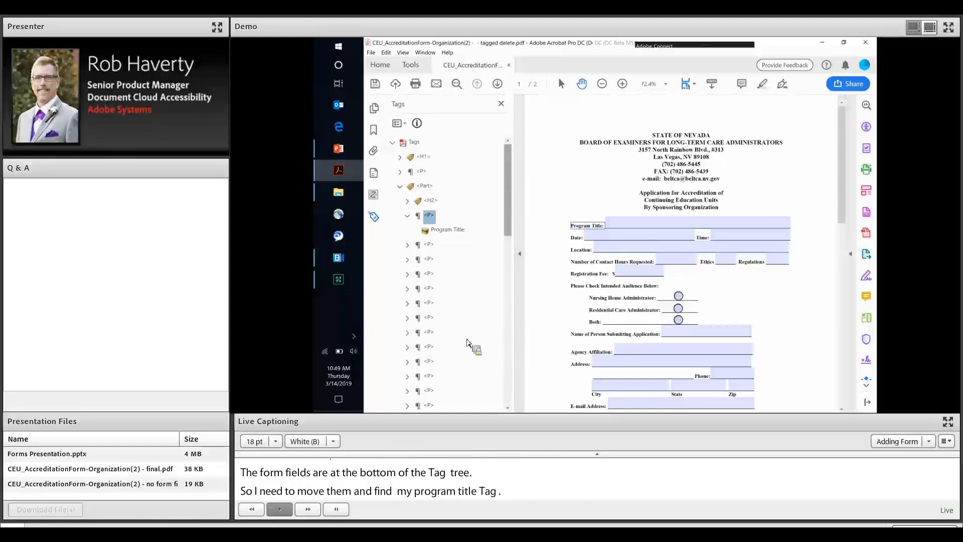
click(400, 333)
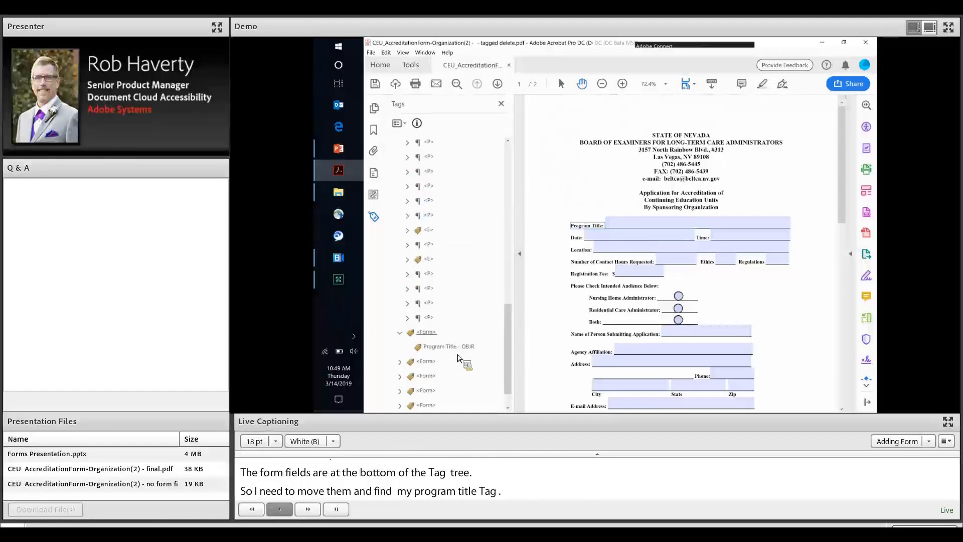
drag(457, 357, 429, 337)
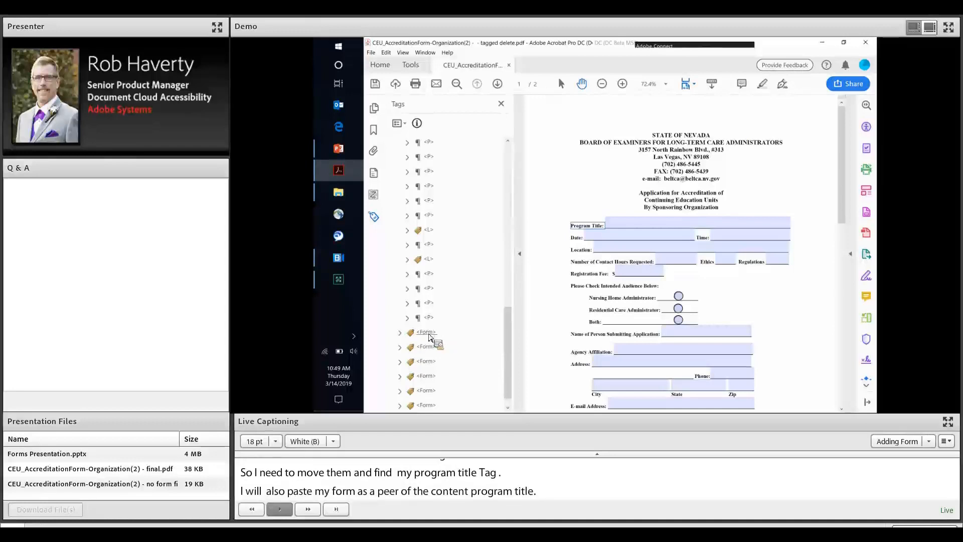
click(429, 334)
right_click(429, 337)
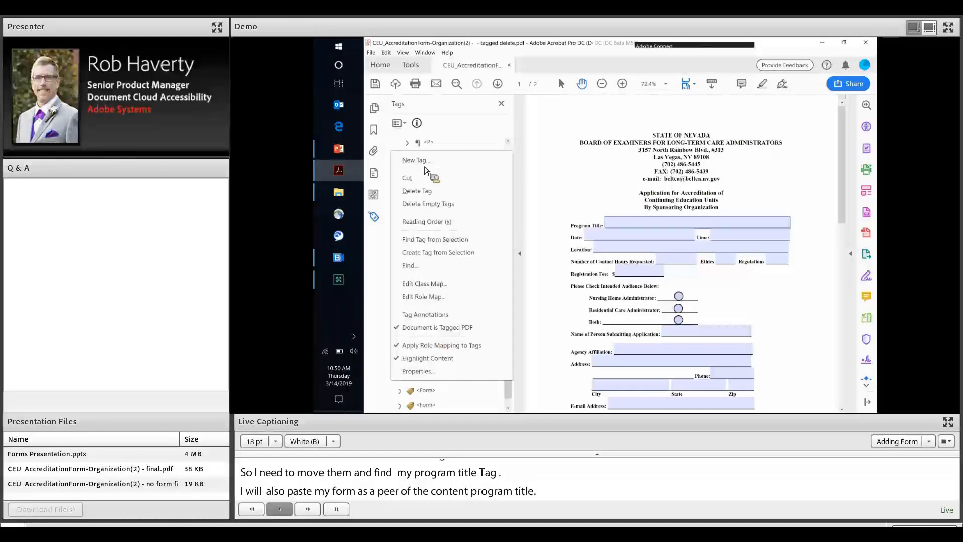
click(408, 178)
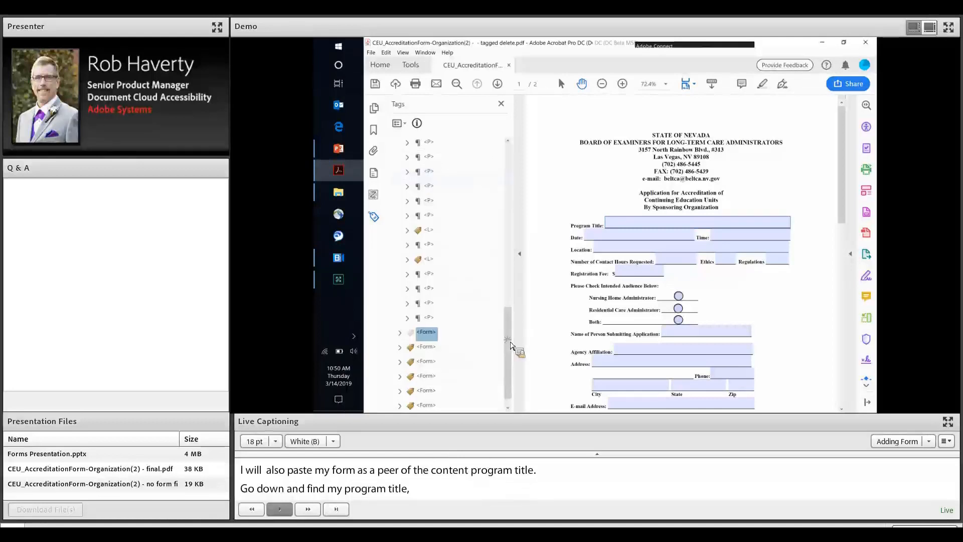
Paste the Program Title Form tag after the Program Title label content in its paragraph tag
scroll(445, 235, up, 10)
click(446, 231)
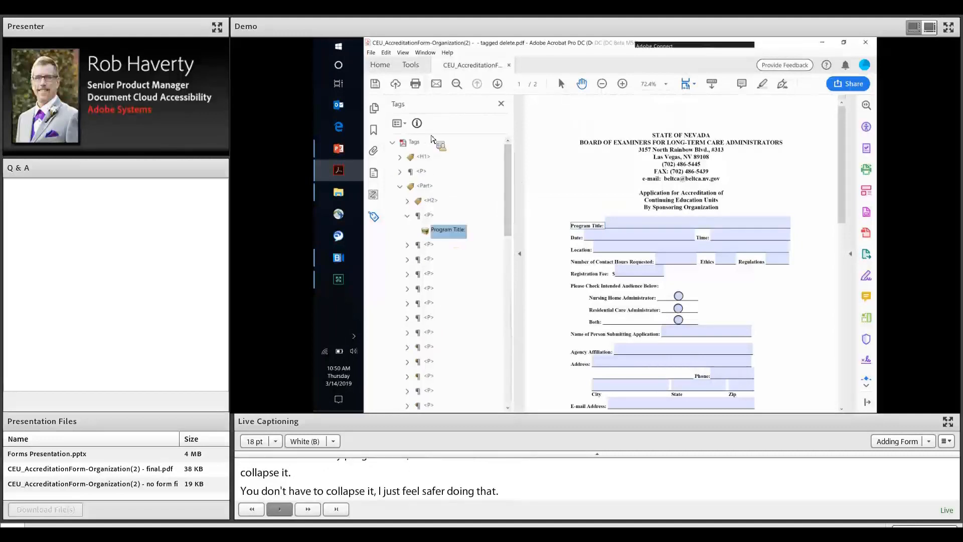
click(398, 123)
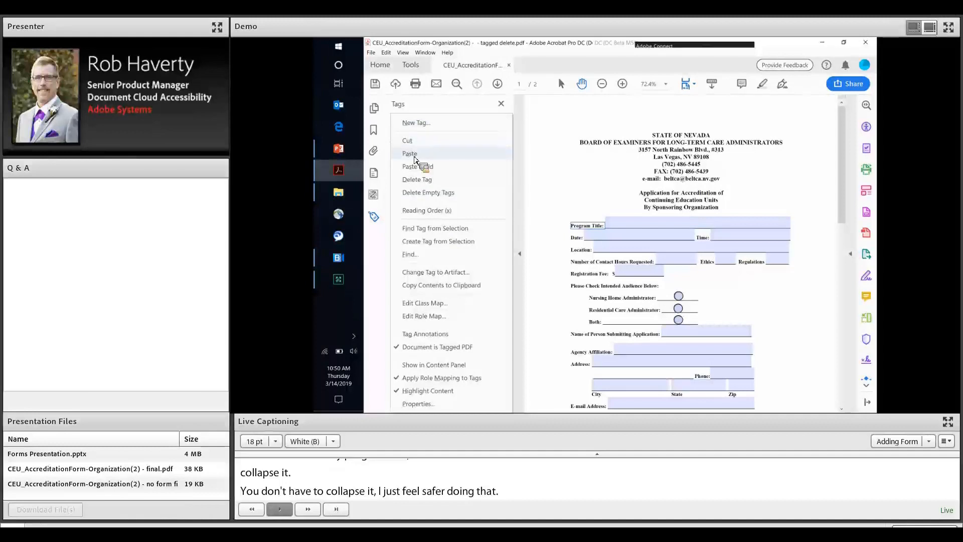
click(415, 156)
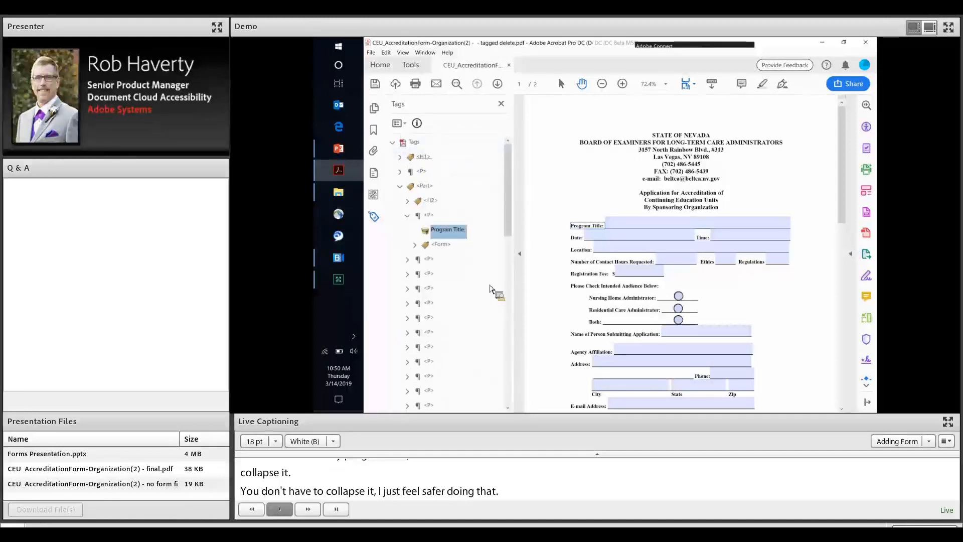
Cut the Application Date Form tag, paste it as a child of the Date label's paragraph tag, and reorder it after the label content
drag(452, 279, 410, 270)
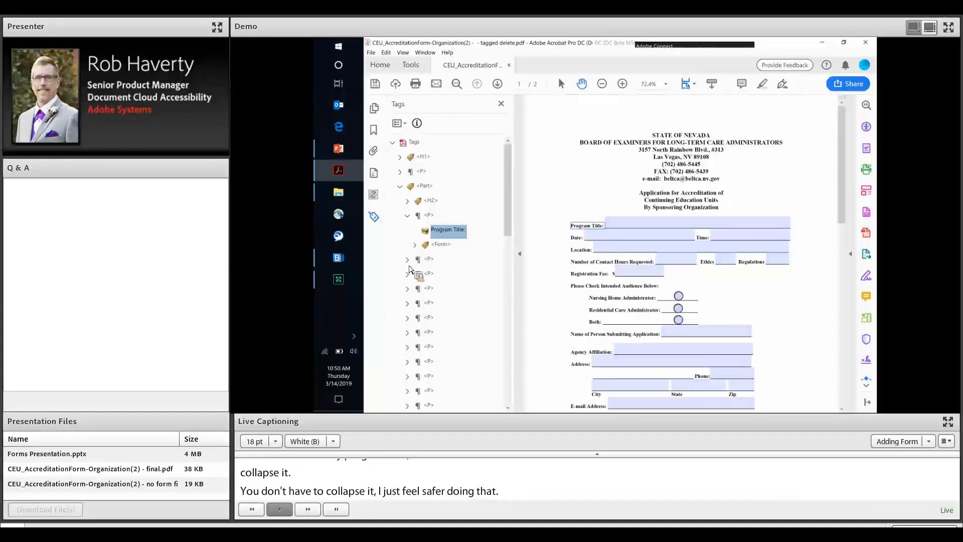
drag(410, 269, 417, 184)
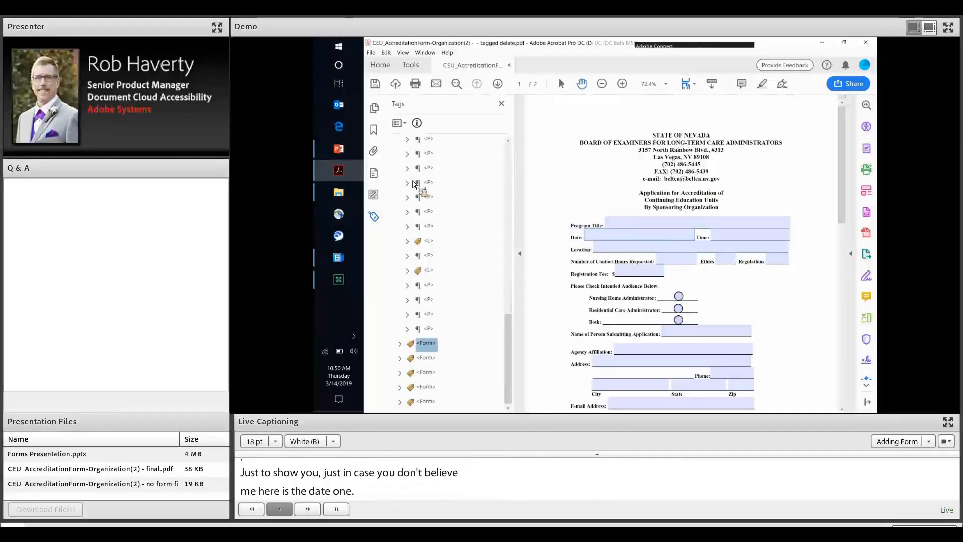
right_click(418, 184)
drag(509, 338, 509, 208)
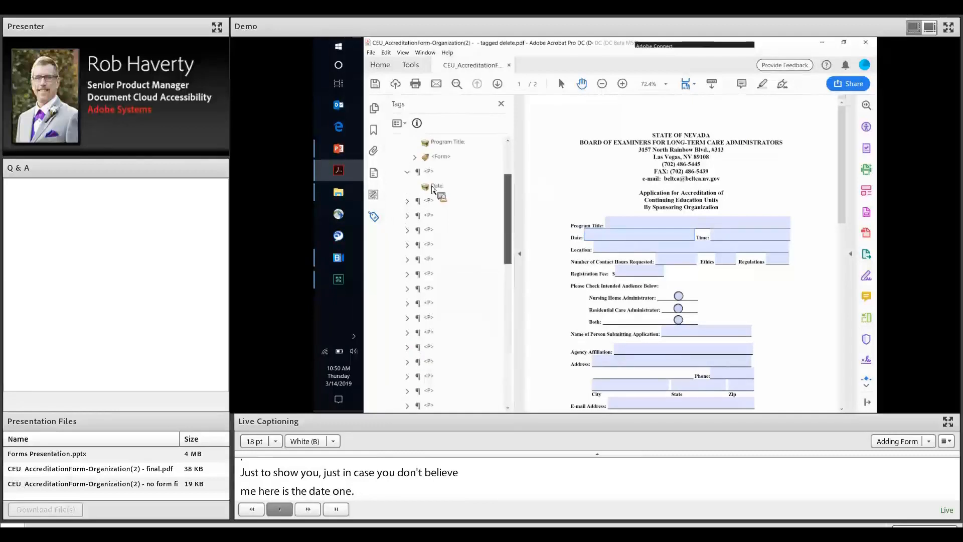
click(433, 189)
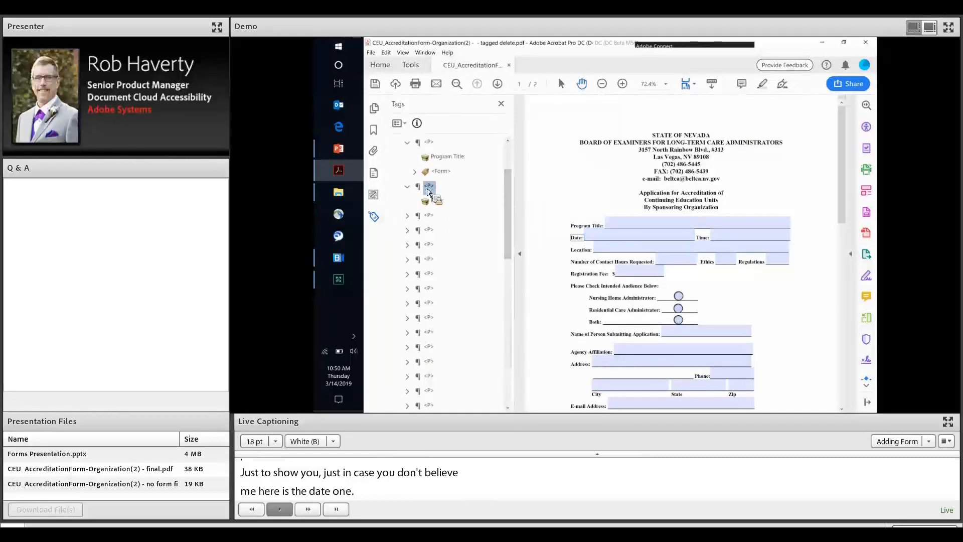
right_click(421, 196)
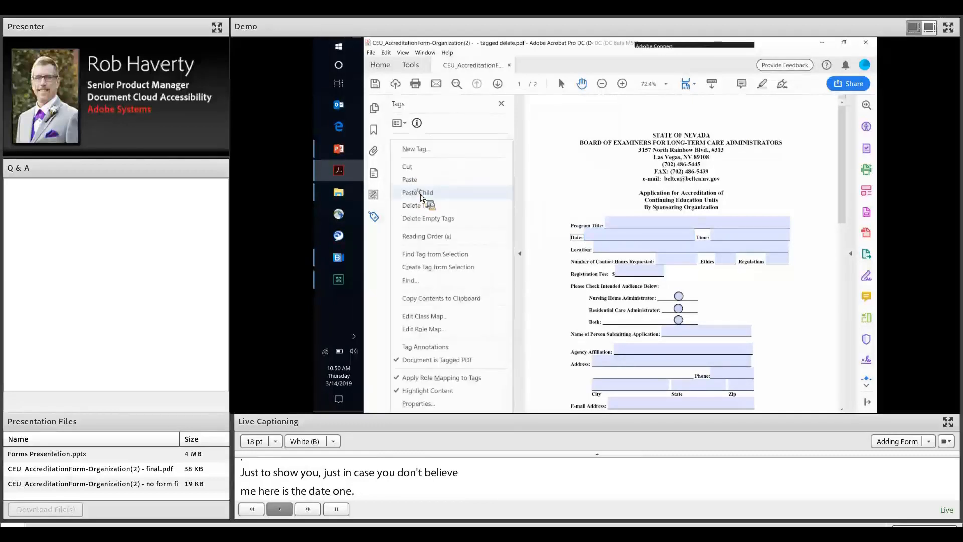
click(438, 193)
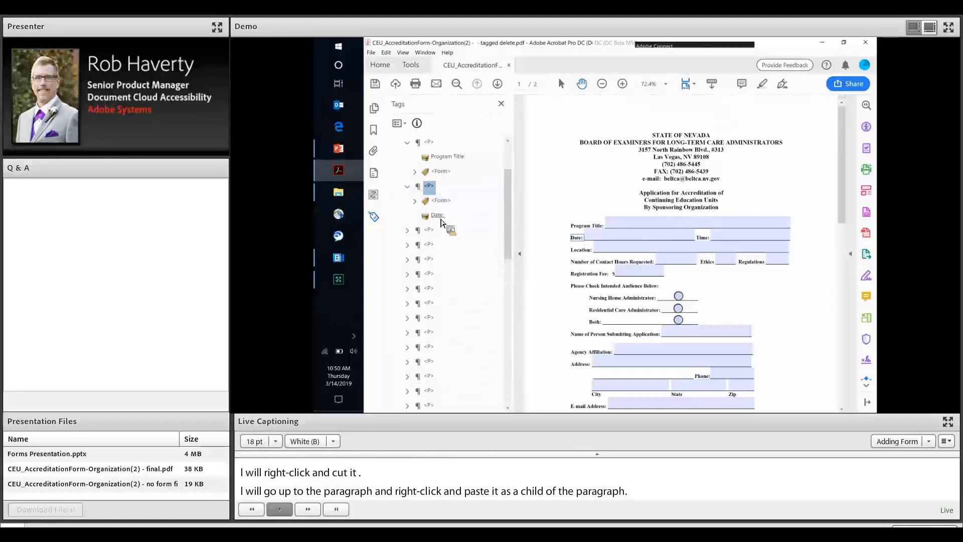
drag(441, 221, 435, 198)
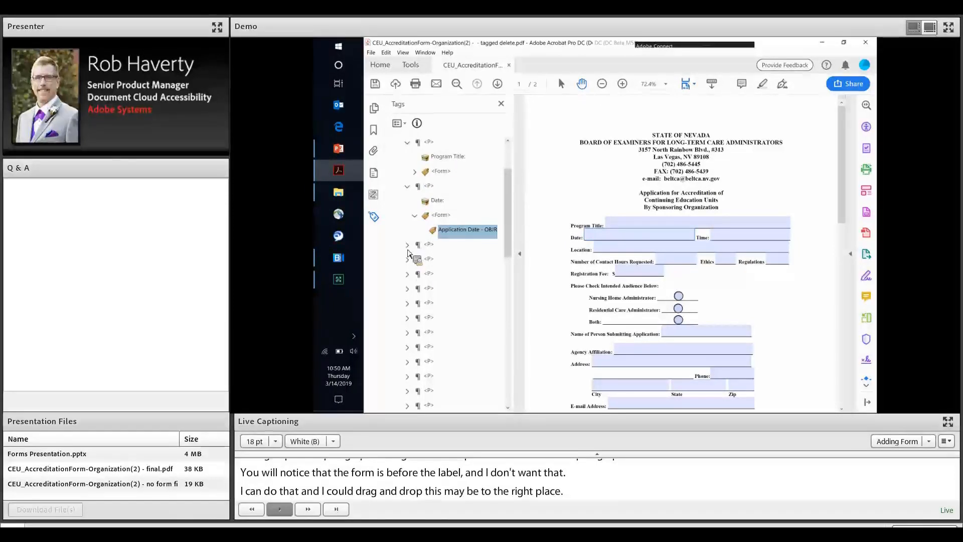
Move the Time Form tag by cutting and pasting it after the Time label content in its paragraph tag, then expand it
drag(408, 253, 442, 361)
right_click(442, 359)
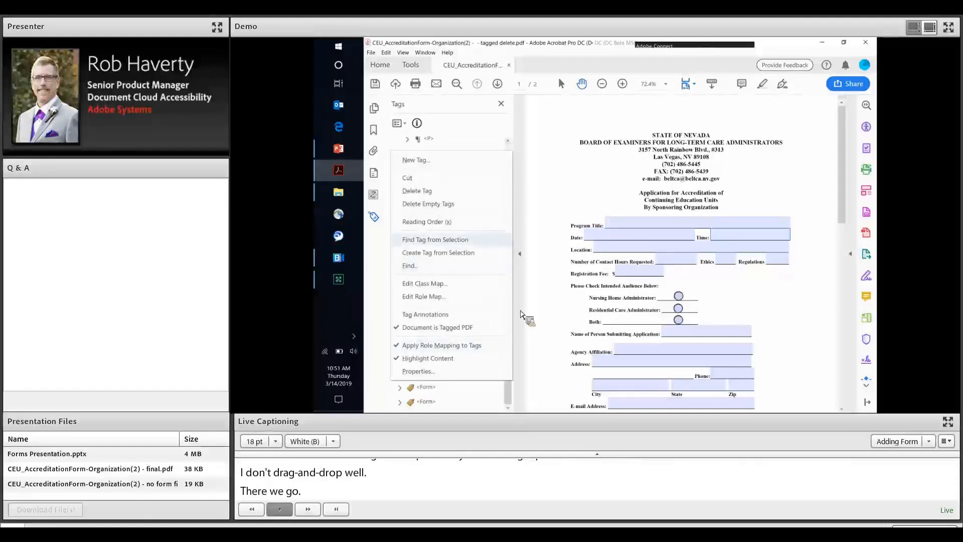
key(Return)
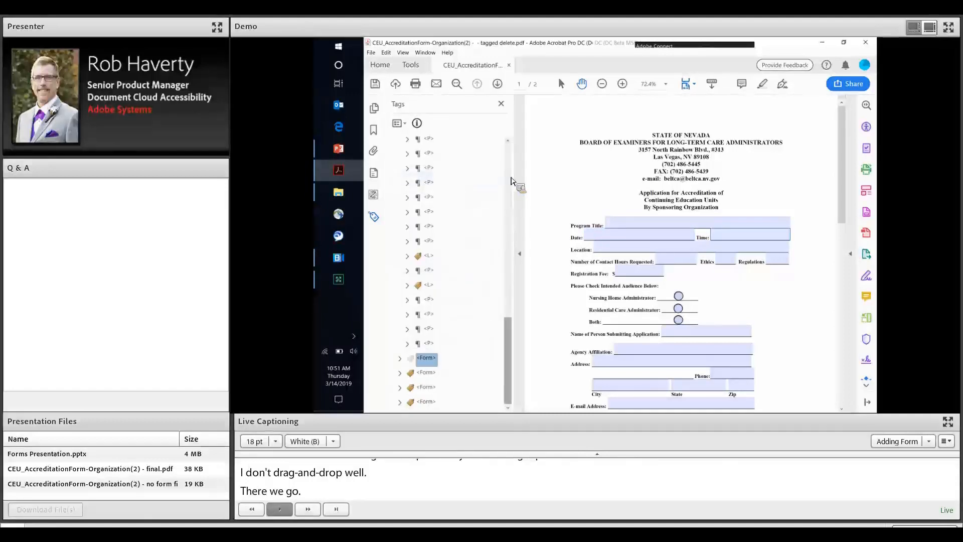
scroll(437, 305, up, 12)
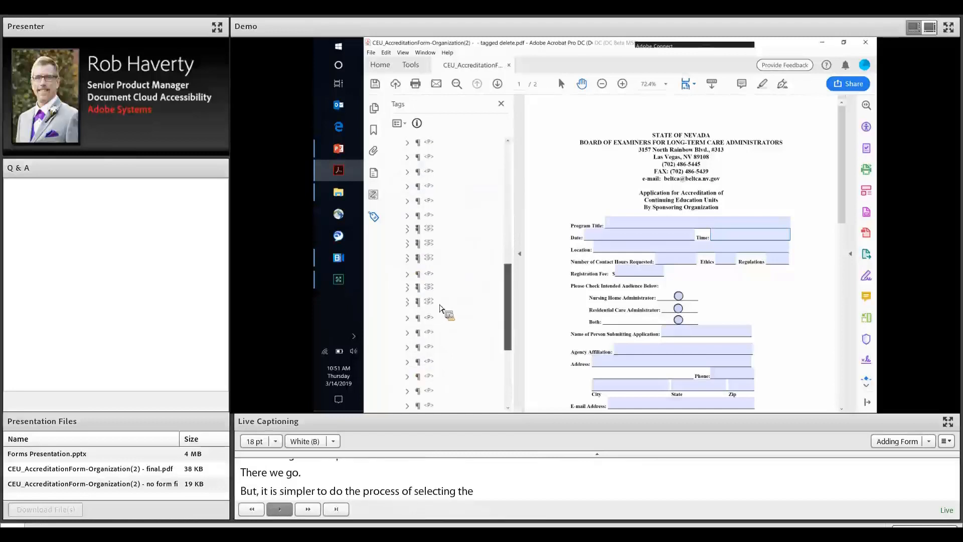
click(443, 307)
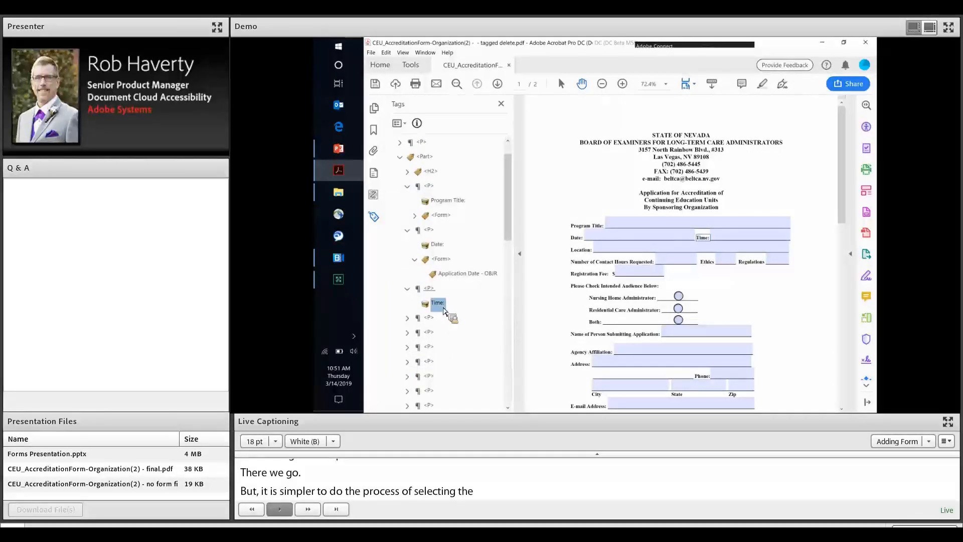
right_click(412, 157)
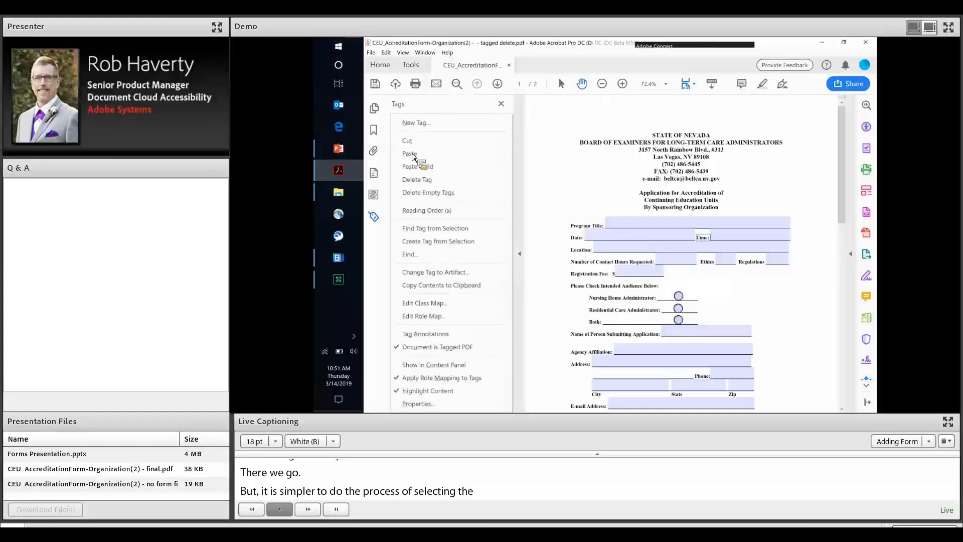
click(412, 157)
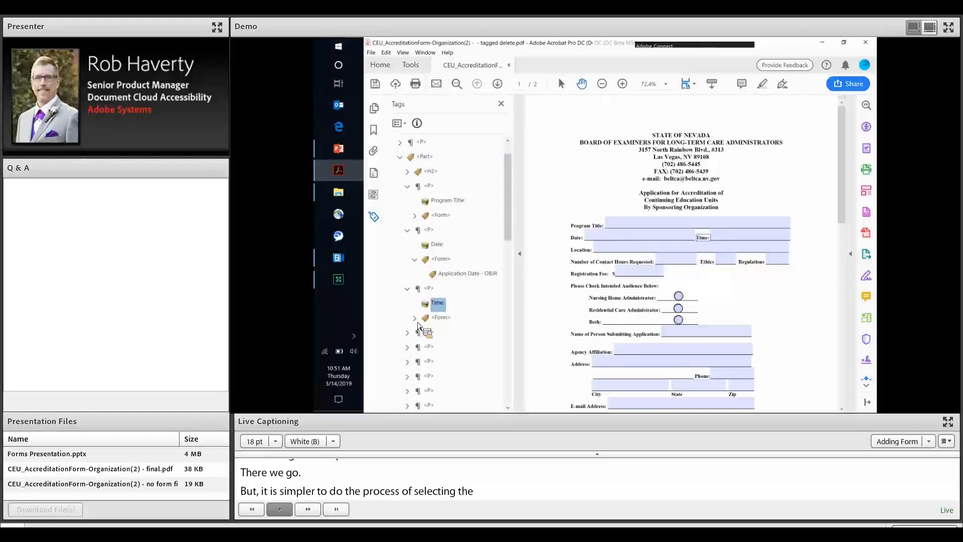
drag(418, 325, 447, 325)
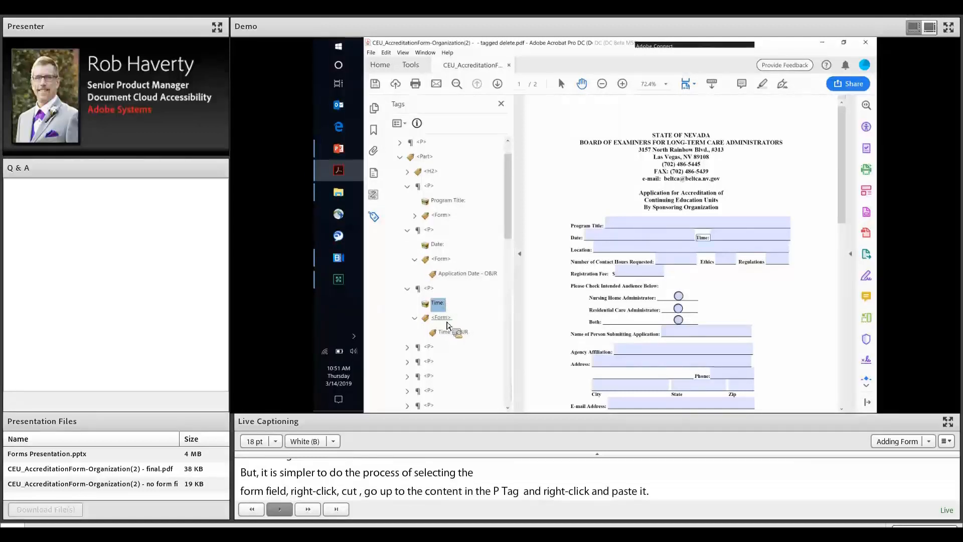
drag(446, 325, 455, 331)
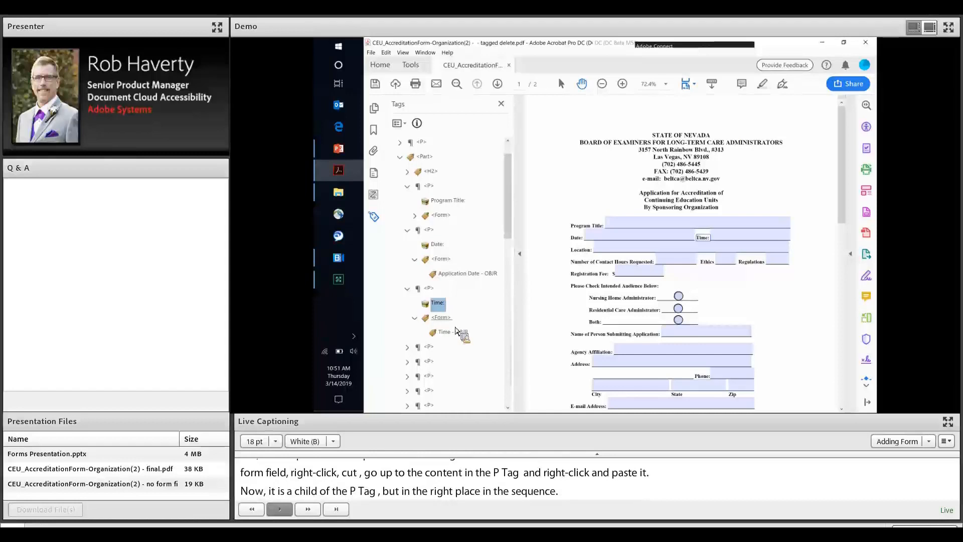
drag(455, 331, 455, 331)
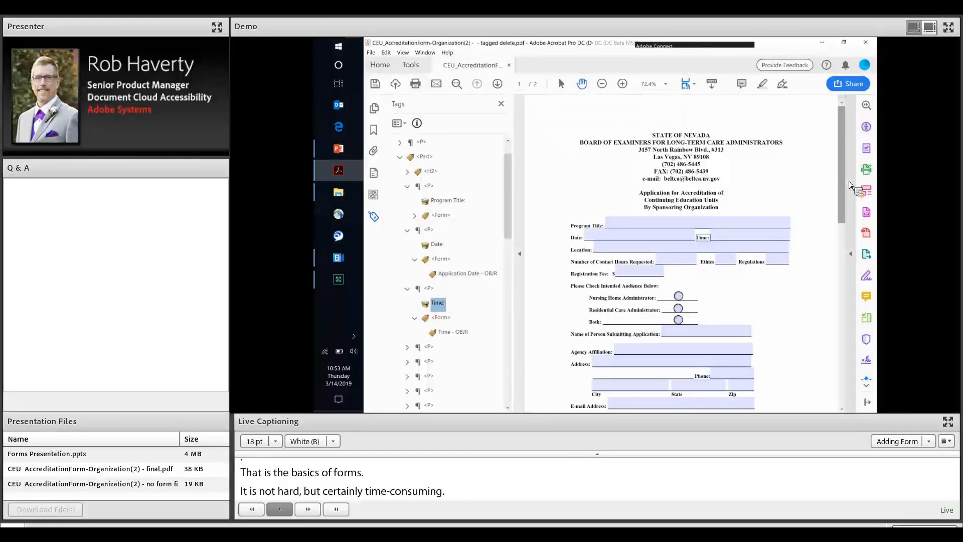
scroll(701, 238, down, 3)
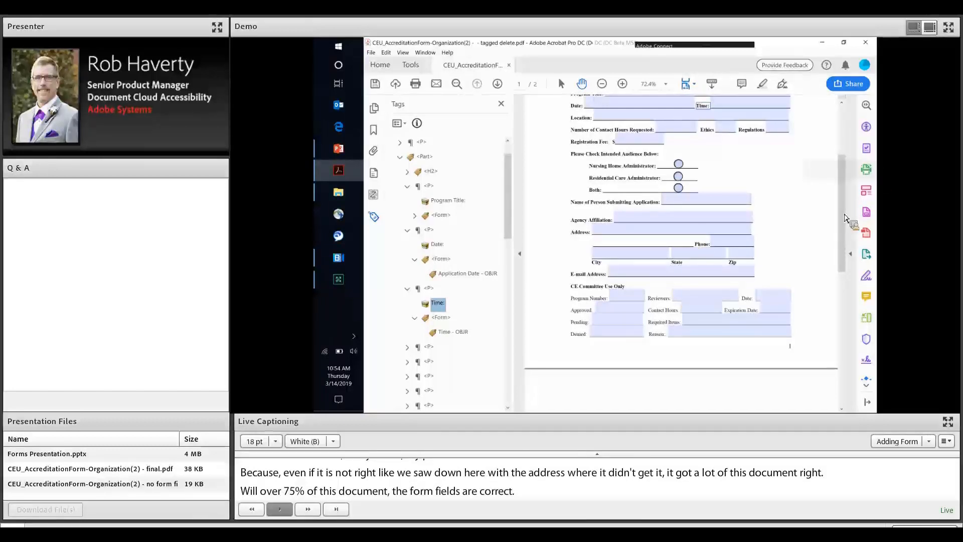
right_click(842, 171)
drag(843, 173, 845, 157)
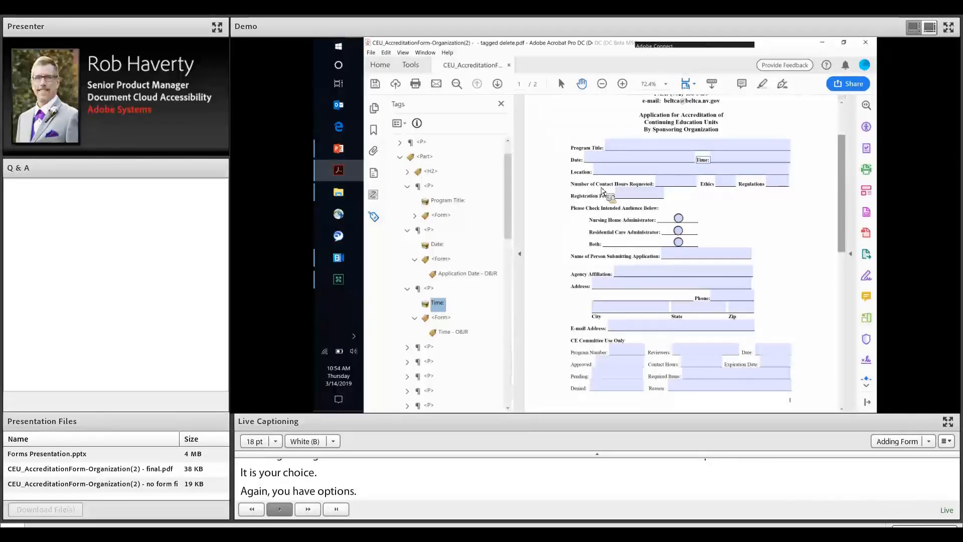
click(340, 282)
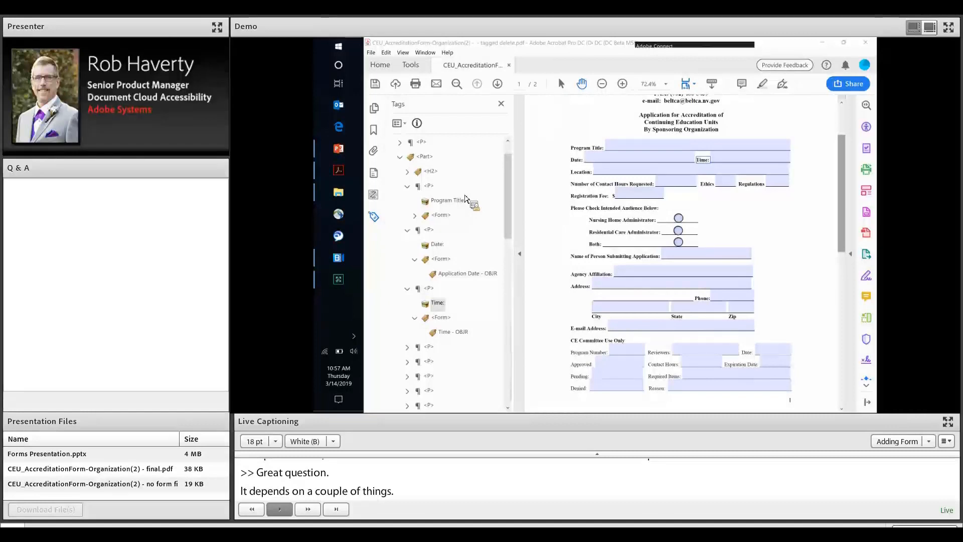
drag(464, 197, 625, 150)
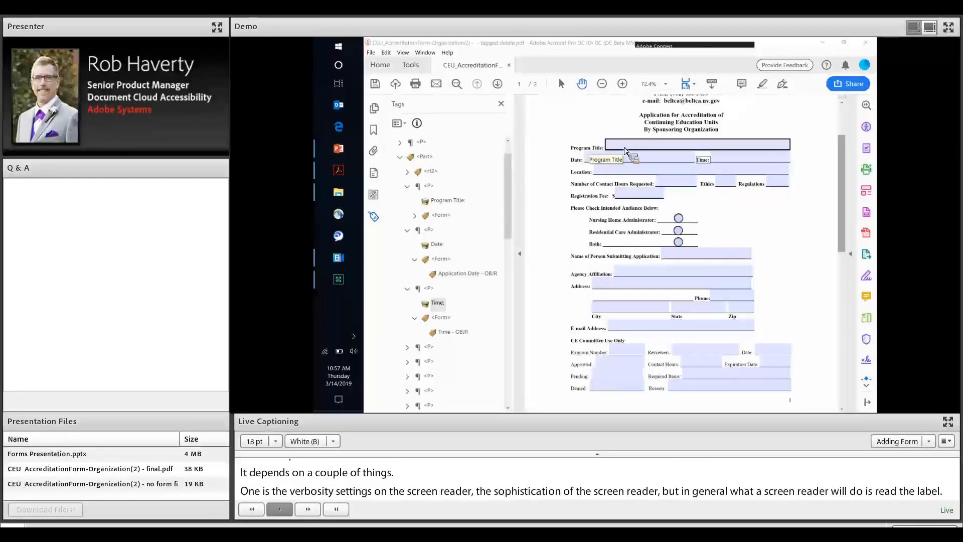